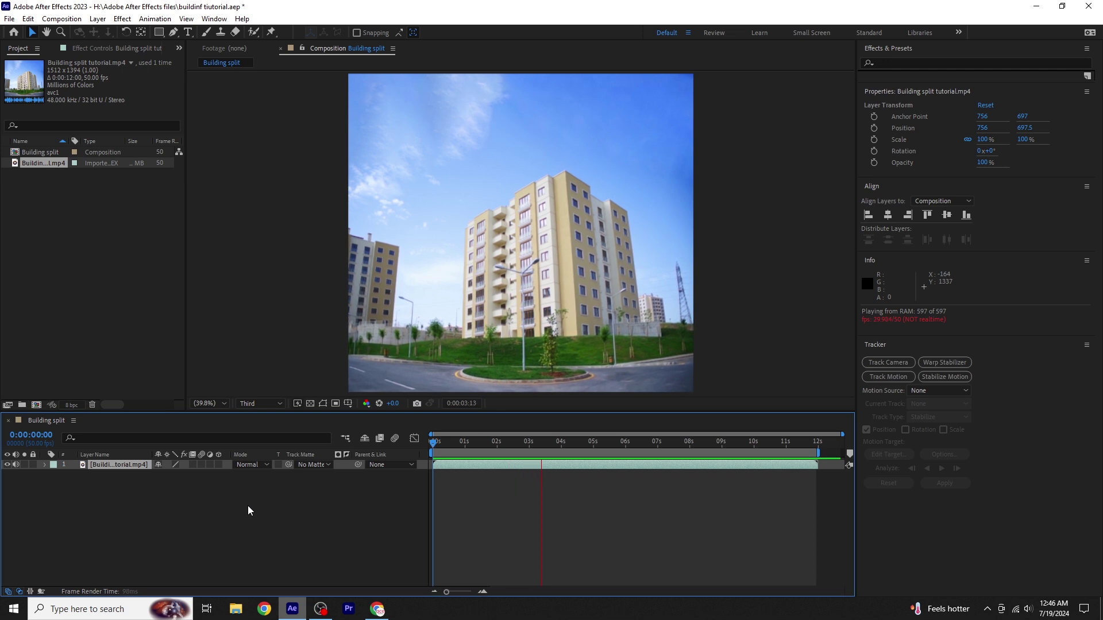
# Step: Save the first frame of the Building split composition as a layered Photoshop file named Building split
pyautogui.press('space')
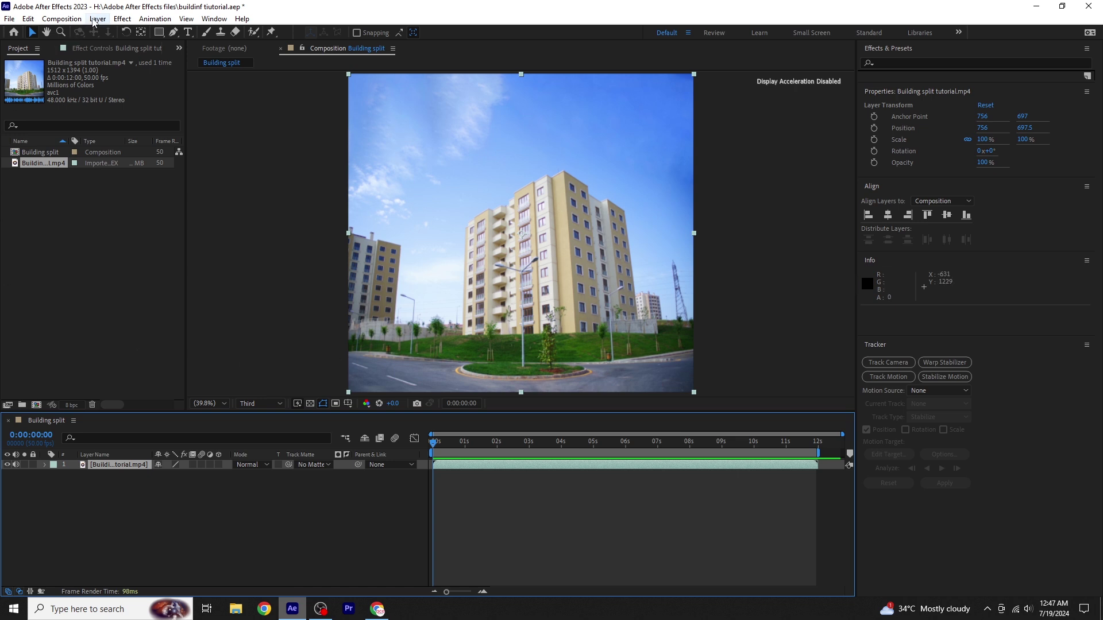
pyautogui.click(77, 23)
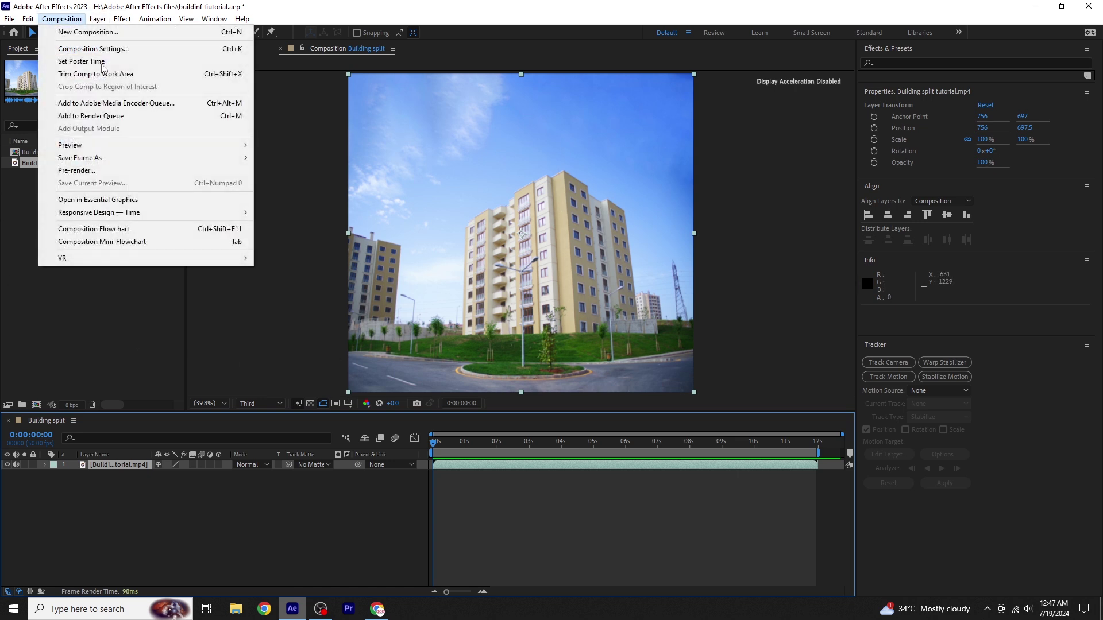
pyautogui.moveTo(134, 162)
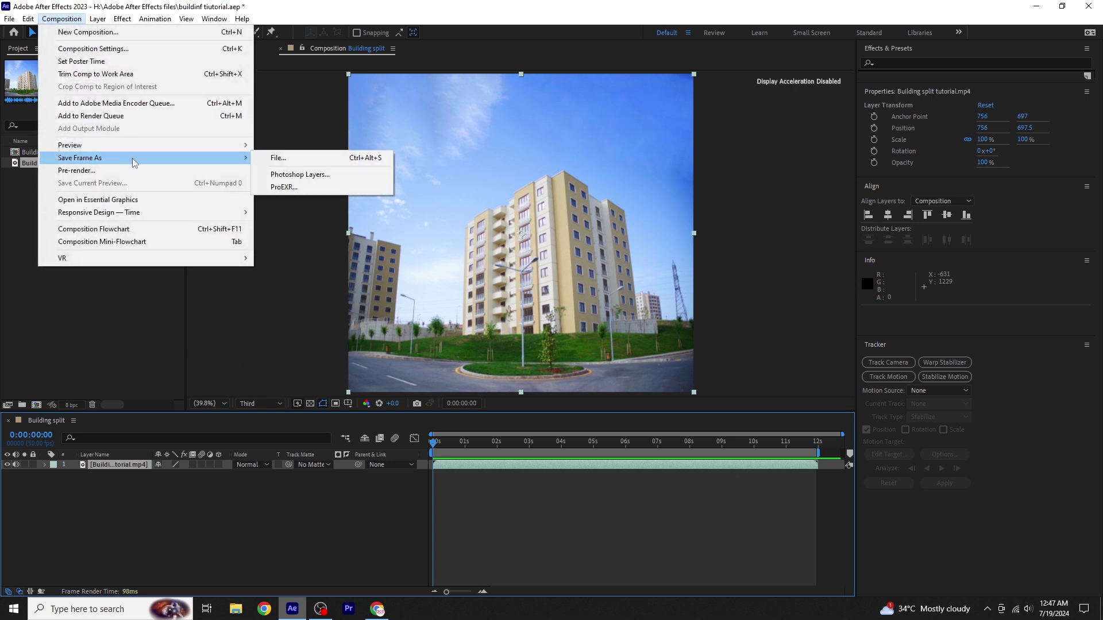
pyautogui.click(323, 177)
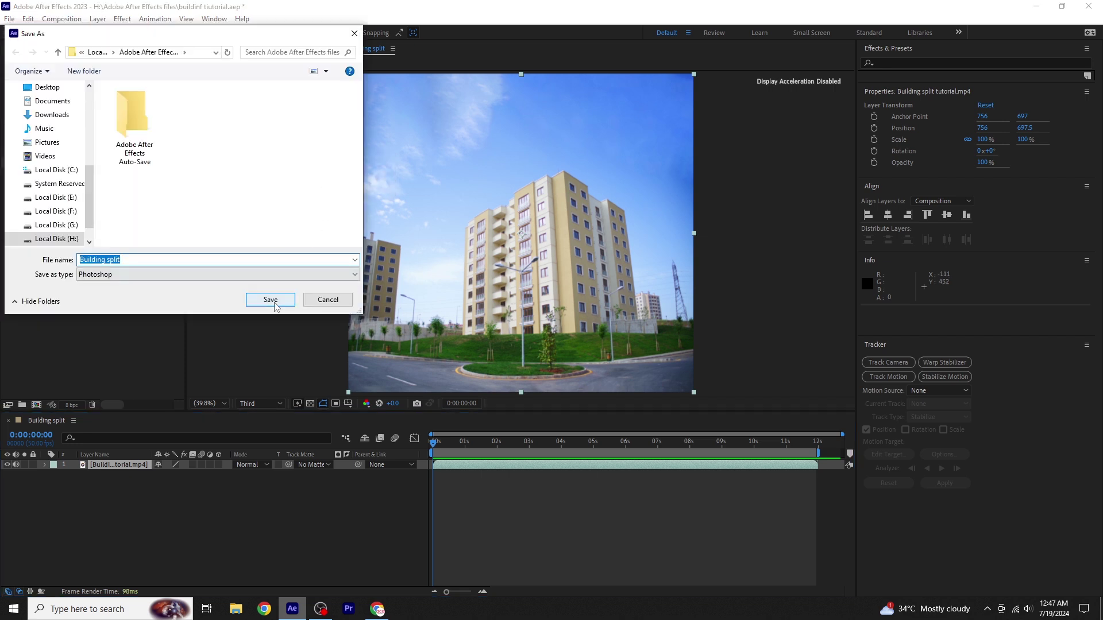
pyautogui.click(270, 298)
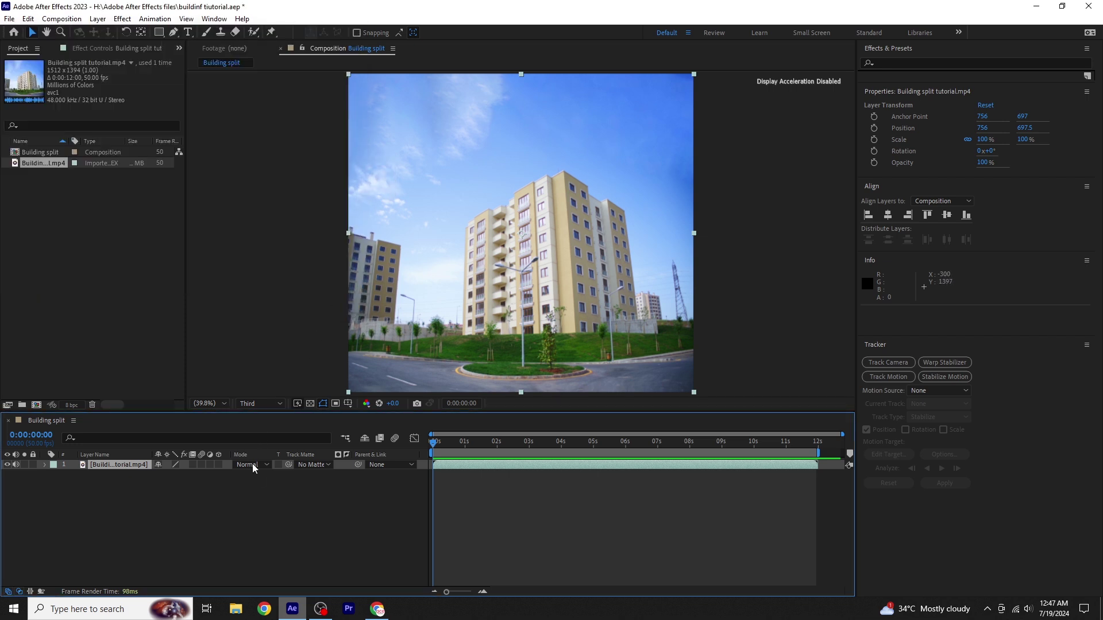
# Step: Import the Building-cropped image and place it above the video layer in the Building split timeline
pyautogui.click(240, 485)
pyautogui.rightClick(89, 219)
pyautogui.moveTo(120, 277)
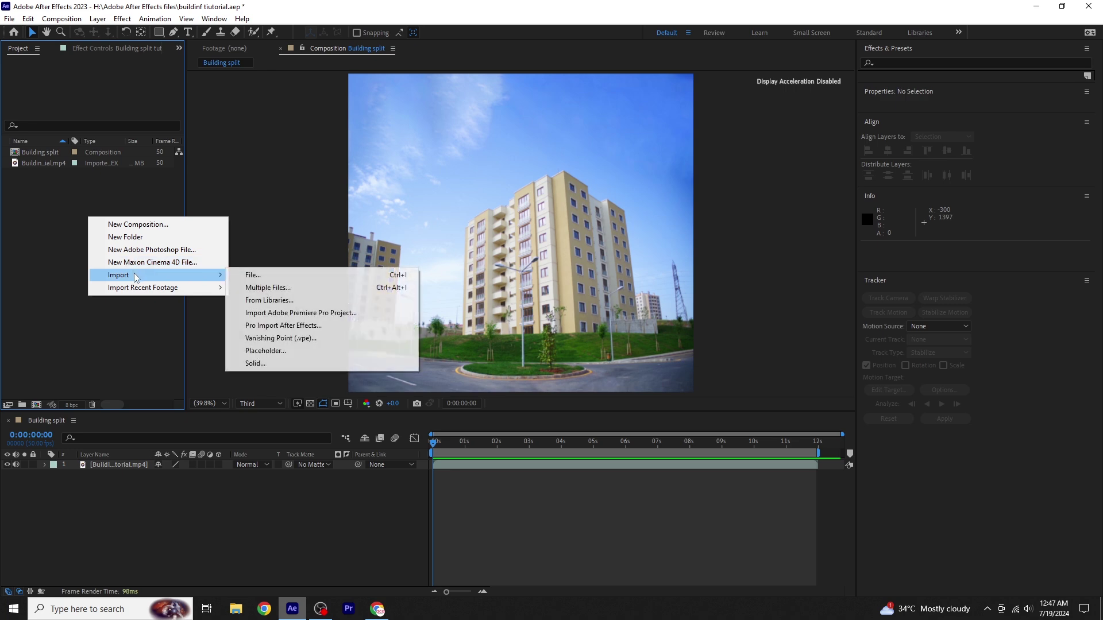
pyautogui.click(245, 278)
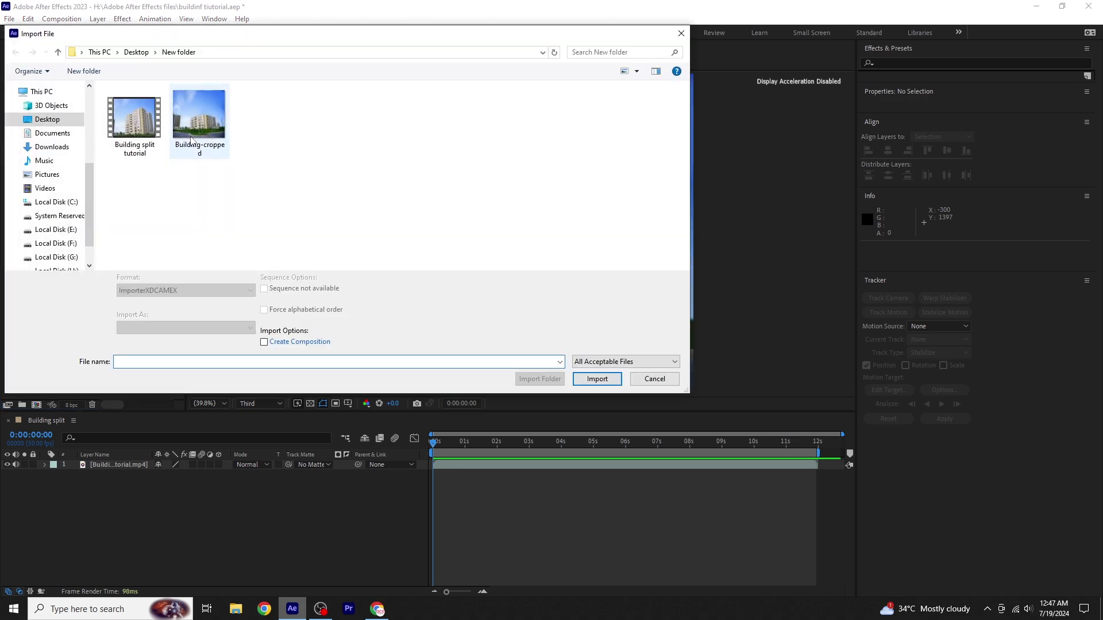
pyautogui.click(195, 137)
pyautogui.click(597, 381)
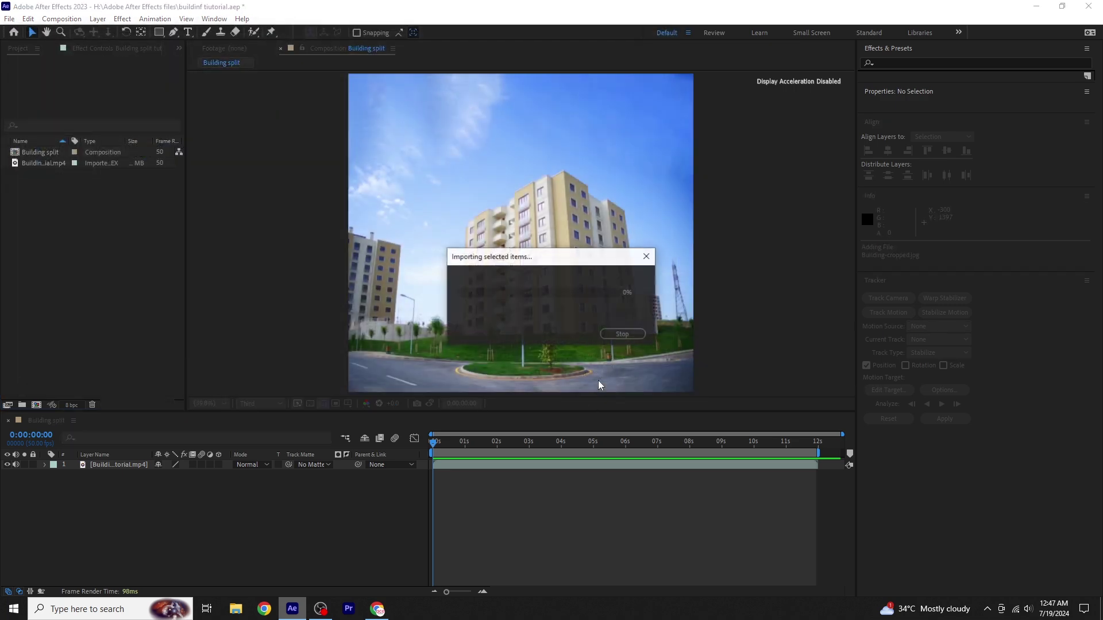
pyautogui.moveTo(138, 175); pyautogui.dragTo(105, 464)
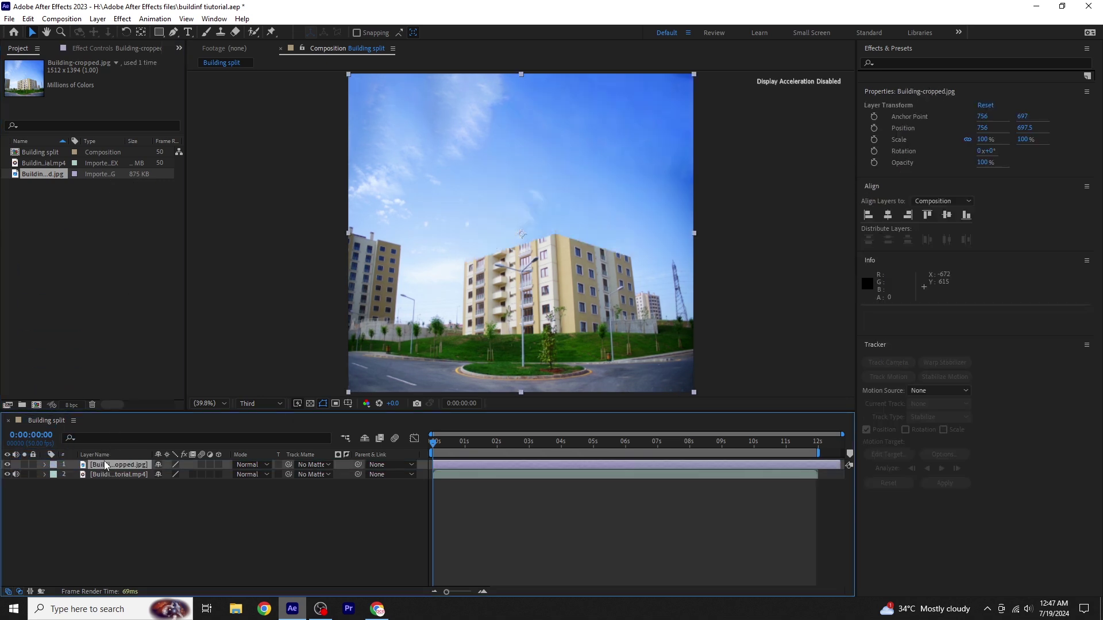
# Step: Toggle the cropped image layer's visibility to compare the shortened building with the full one
pyautogui.click(8, 466)
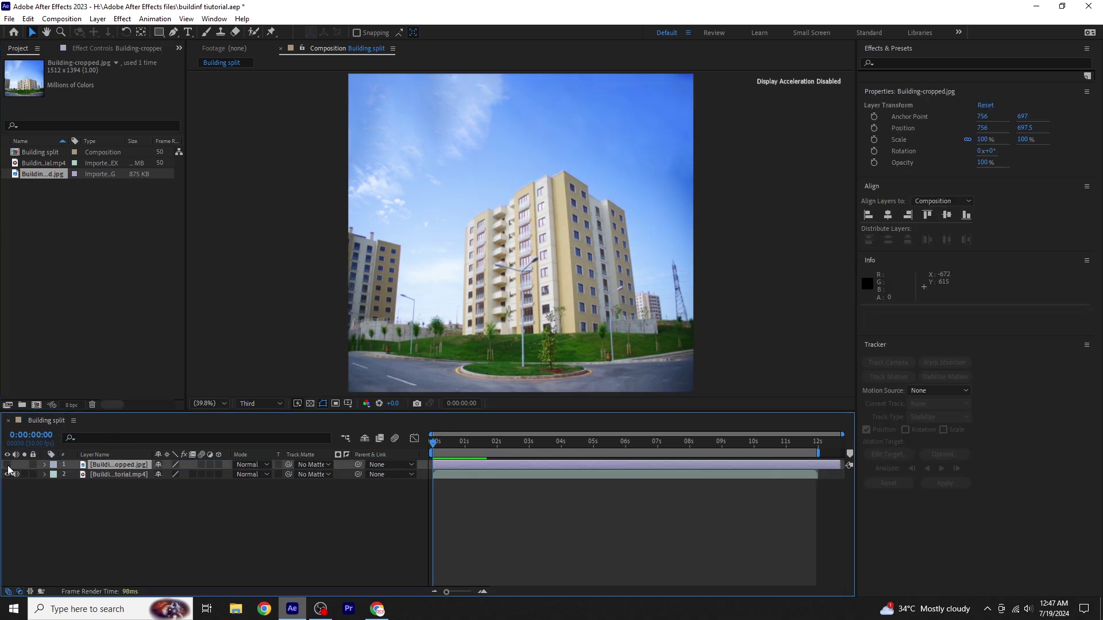
pyautogui.click(8, 466)
pyautogui.click(8, 465)
pyautogui.click(8, 466)
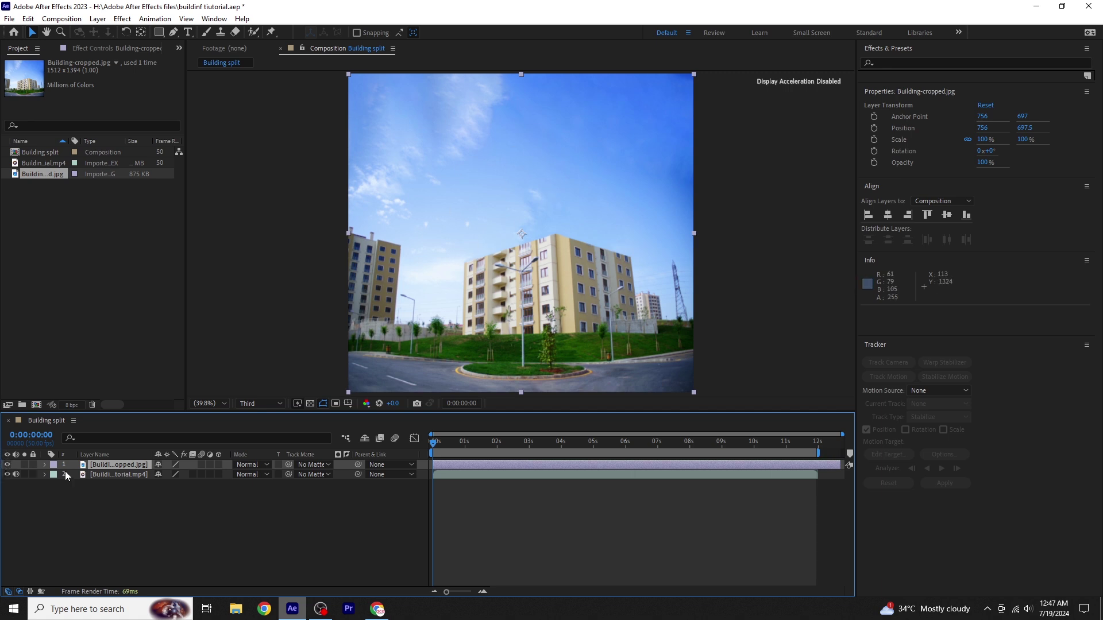
# Step: Rename the Building split tutorial video layer as Original
pyautogui.click(114, 475)
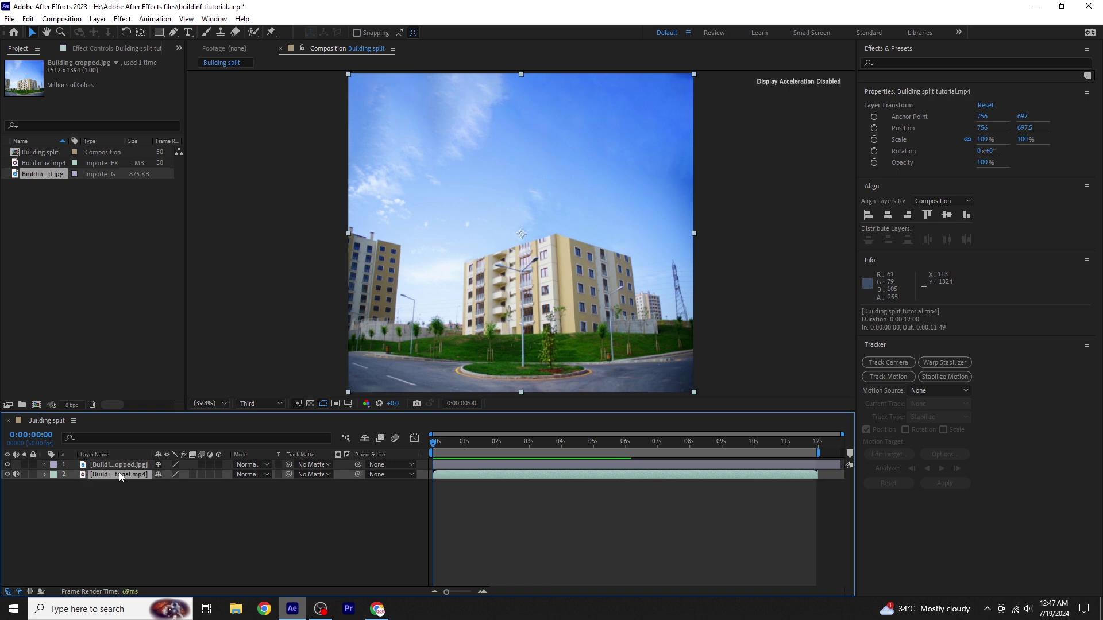
pyautogui.rightClick(115, 475)
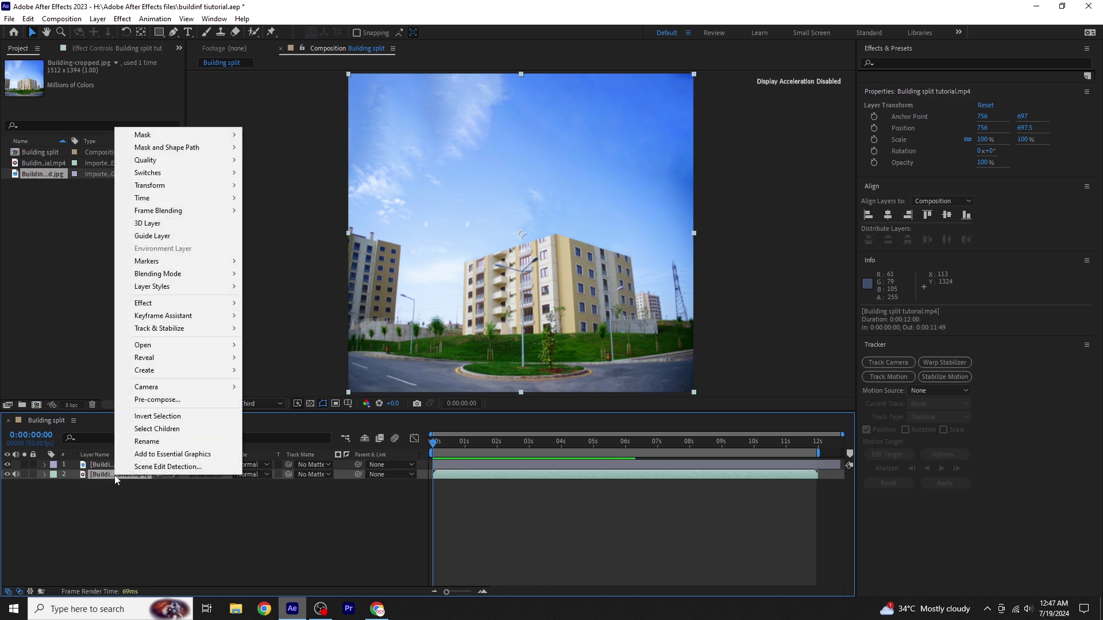
pyautogui.click(163, 439)
pyautogui.write('Or')
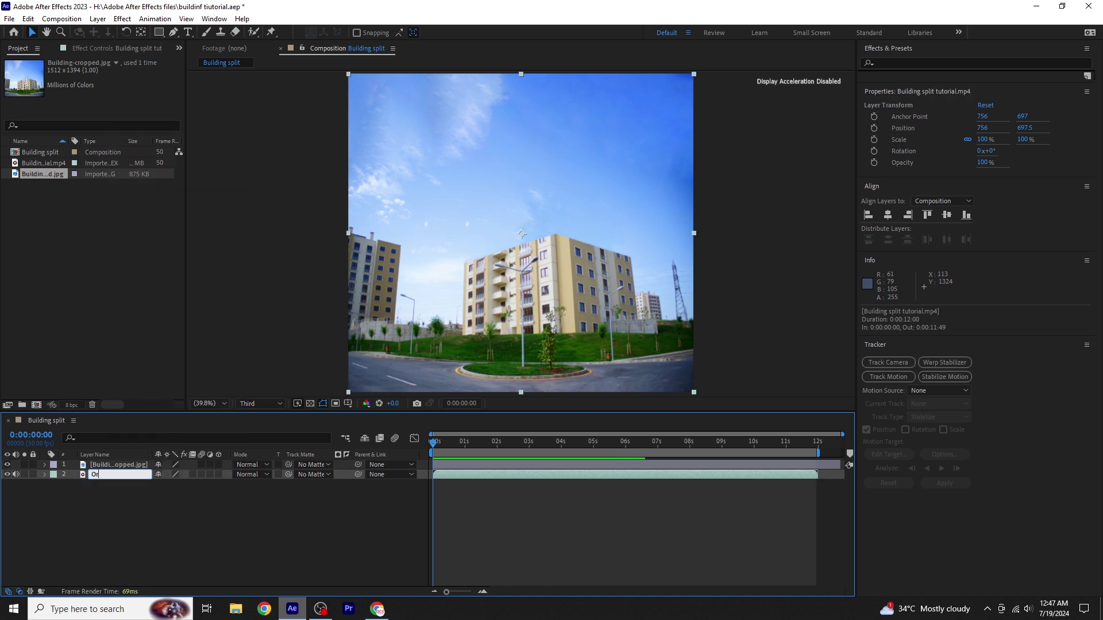
pyautogui.write('iginal')
pyautogui.press('Return')
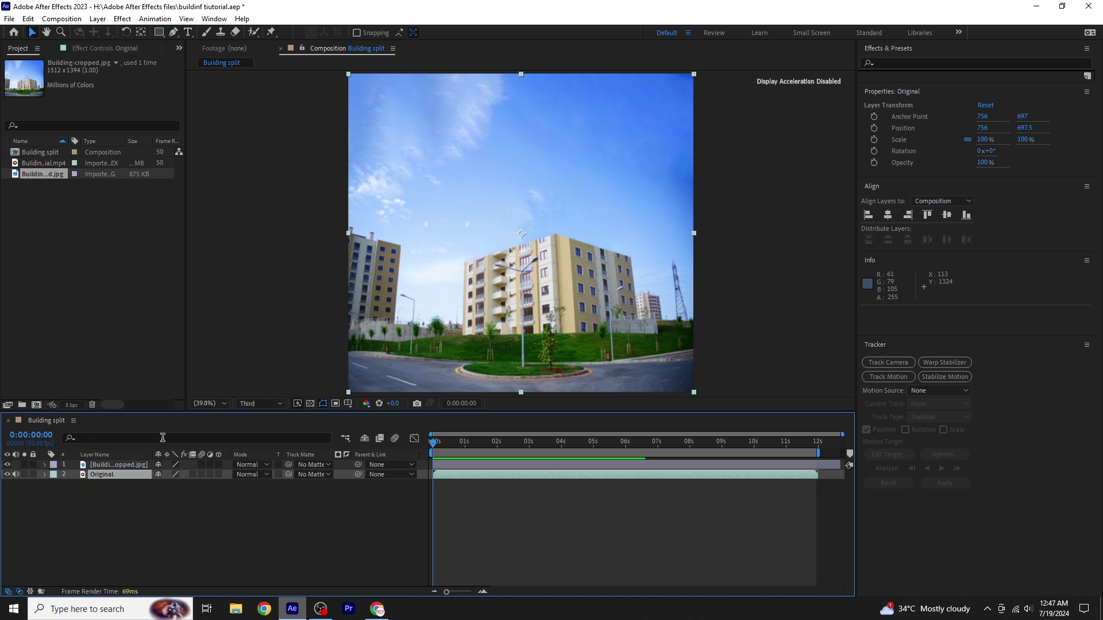
# Step: Duplicate the Original layer, name the copy Lower p, and hide the Original layer beneath it
pyautogui.click(100, 475)
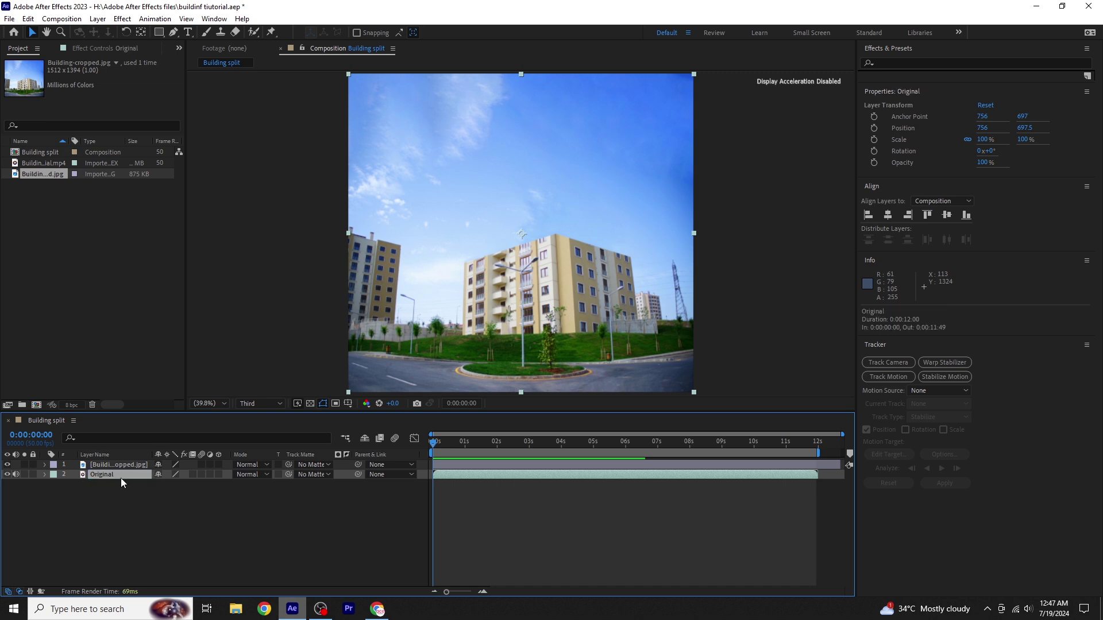
pyautogui.hotkey('ctrl', 'd')
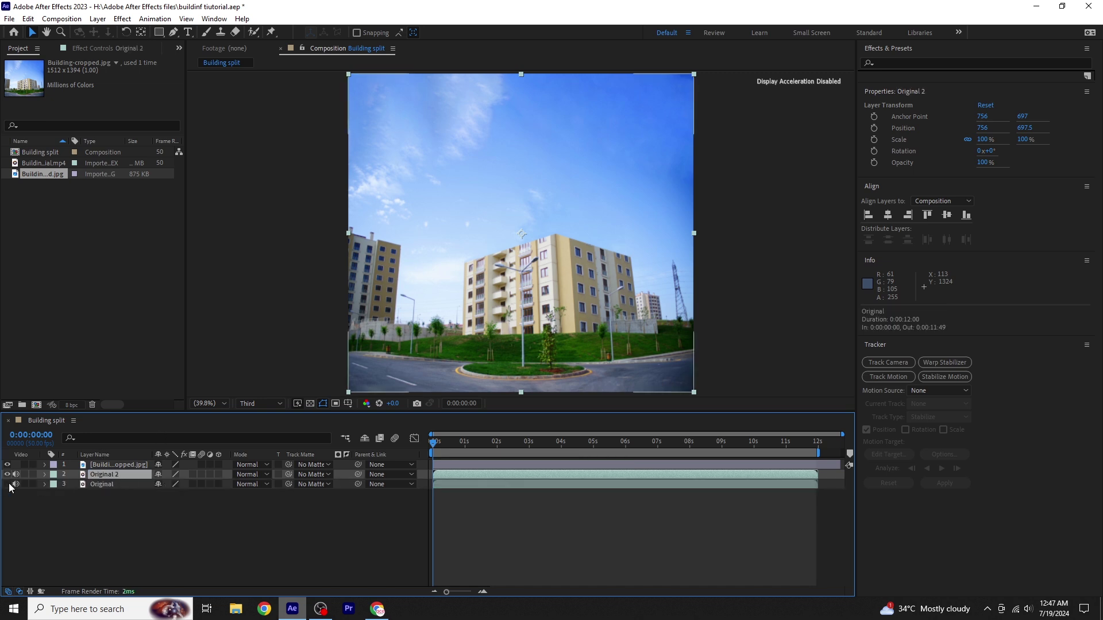
pyautogui.rightClick(93, 479)
pyautogui.click(160, 439)
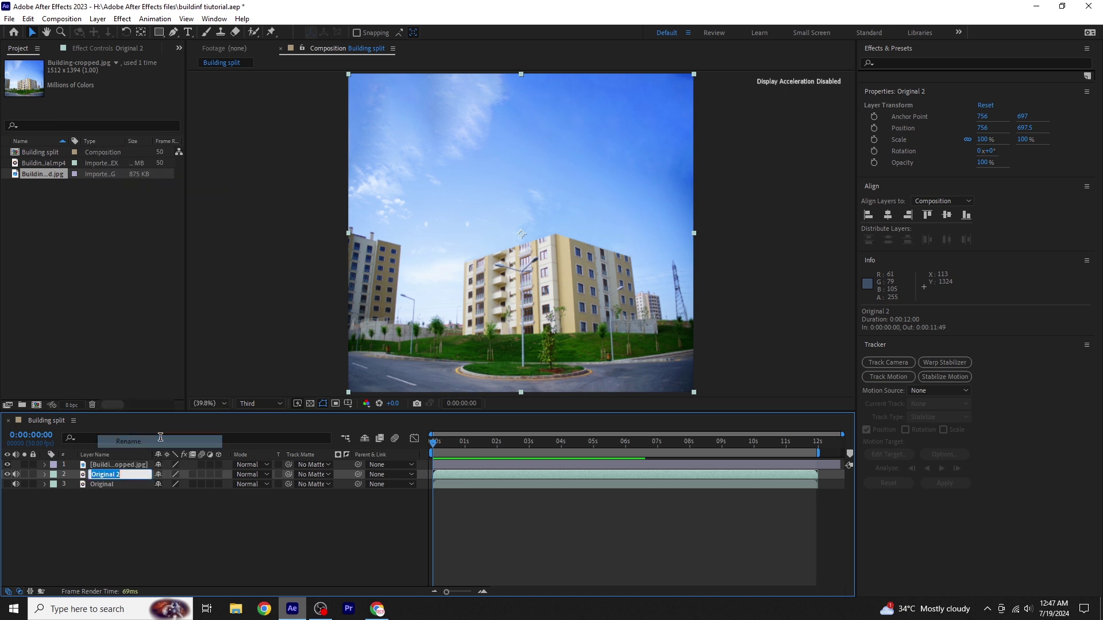
pyautogui.write('Lower p')
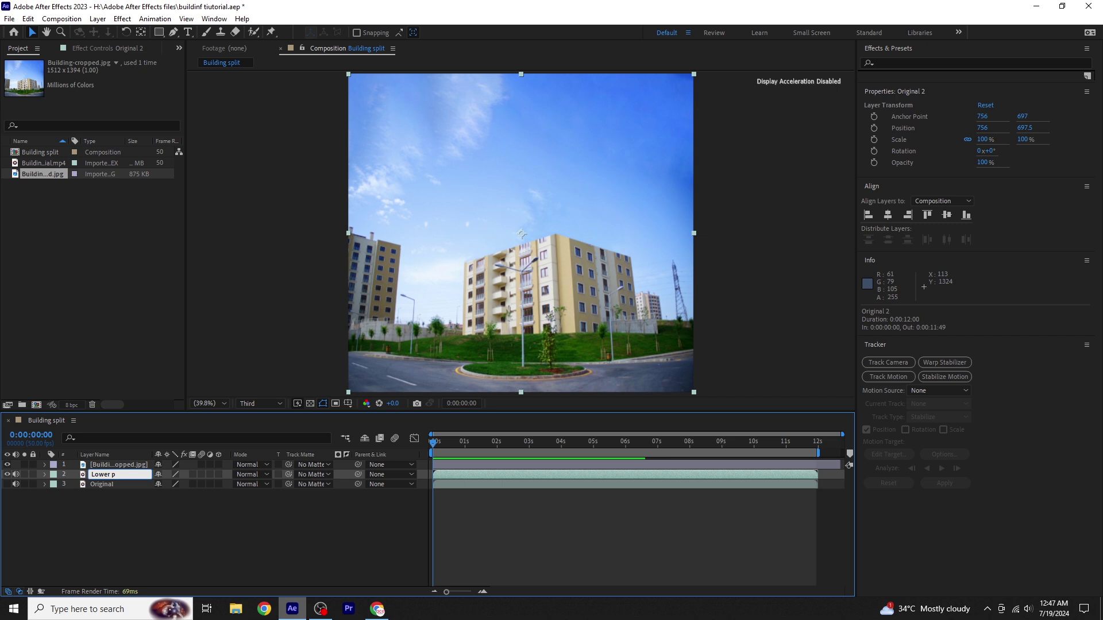
pyautogui.press('Return')
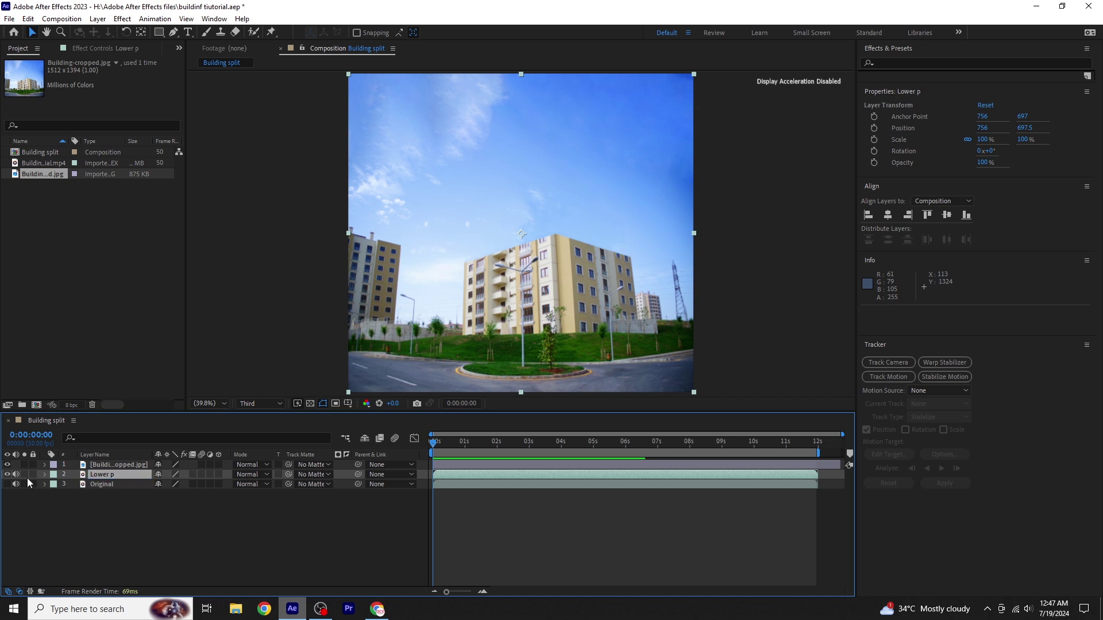
# Step: Set the opacity of the cropped building image layer to 82%
pyautogui.click(105, 466)
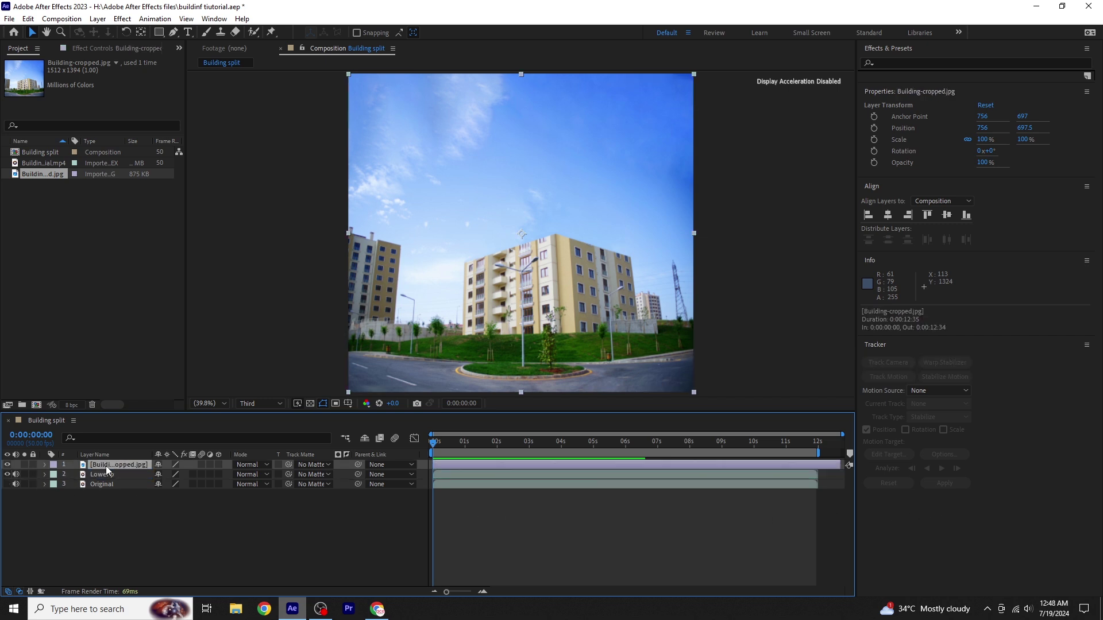
pyautogui.press('t')
pyautogui.moveTo(163, 473); pyautogui.dragTo(152, 475)
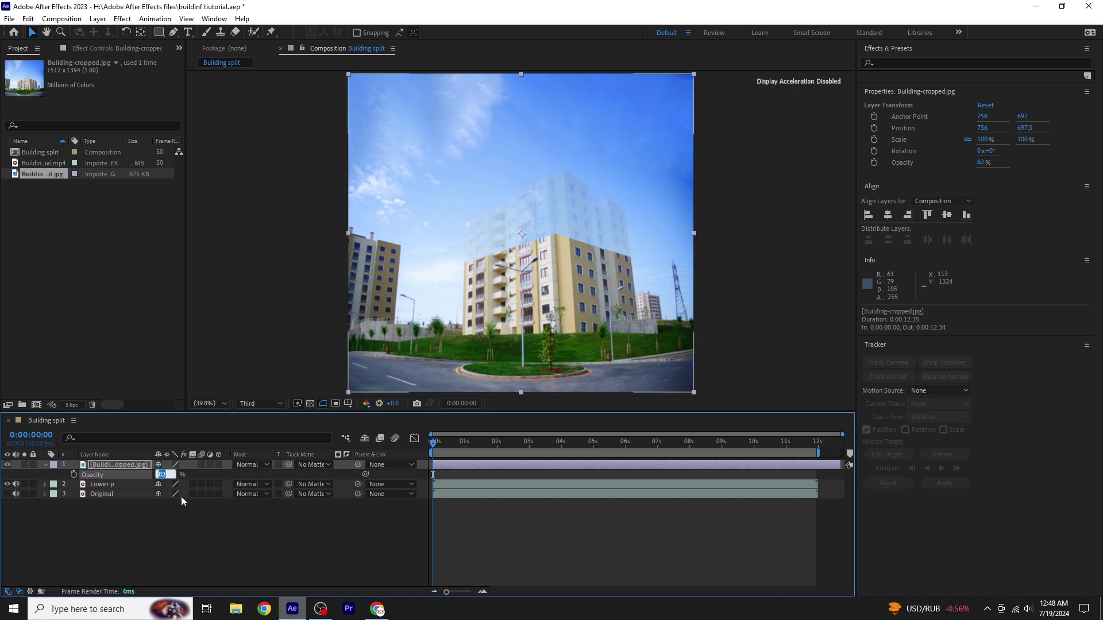
pyautogui.click(198, 526)
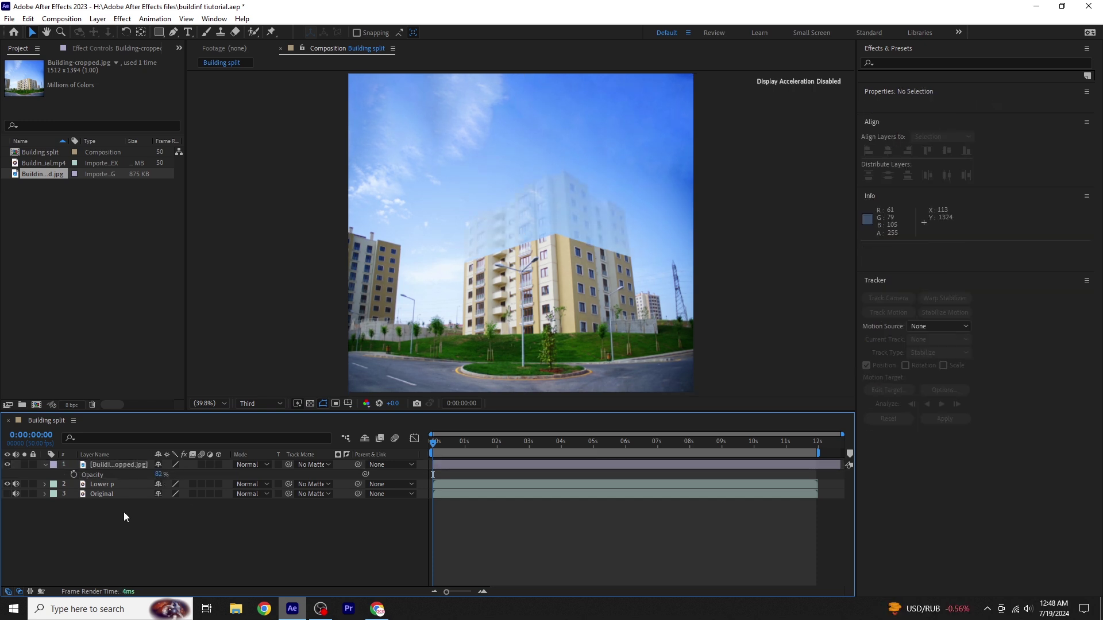
pyautogui.click(46, 466)
# Step: Start a Pen tool mask on the Lower p layer, tracing the building's cut edge from its left side around the front corner to its right side
pyautogui.click(110, 472)
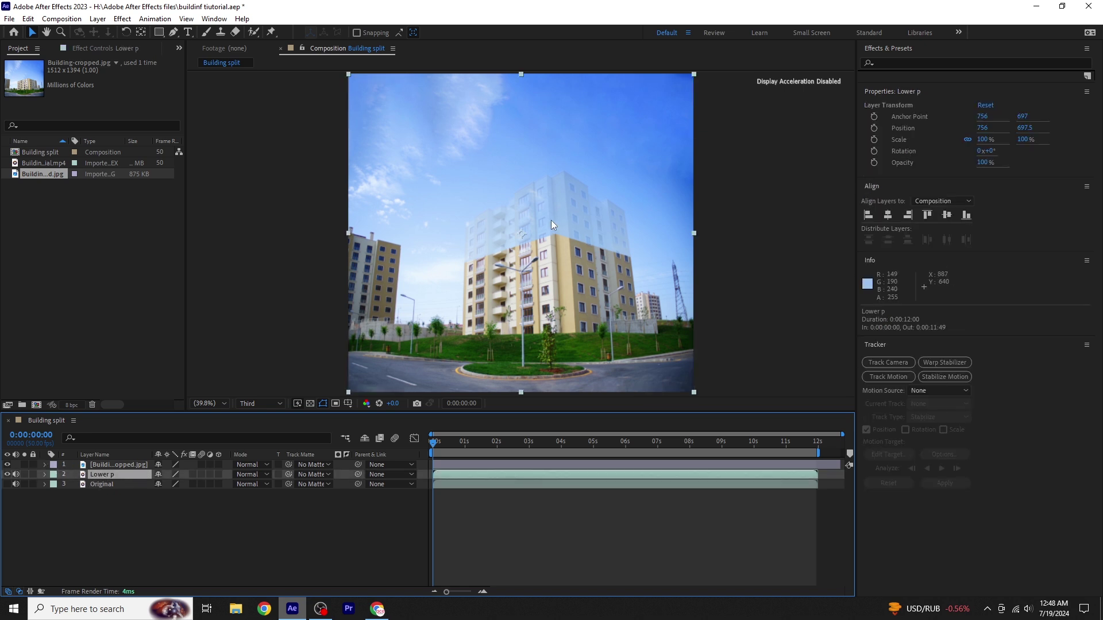
pyautogui.scroll(3, 567, 247)
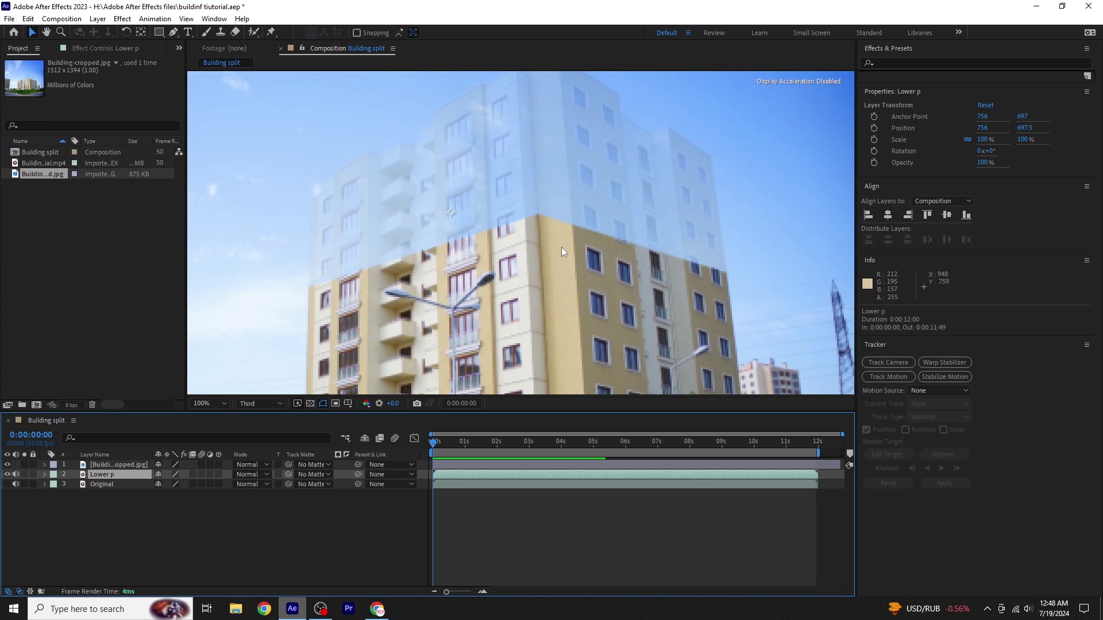
pyautogui.moveTo(550, 251); pyautogui.dragTo(537, 273)
pyautogui.press('v')
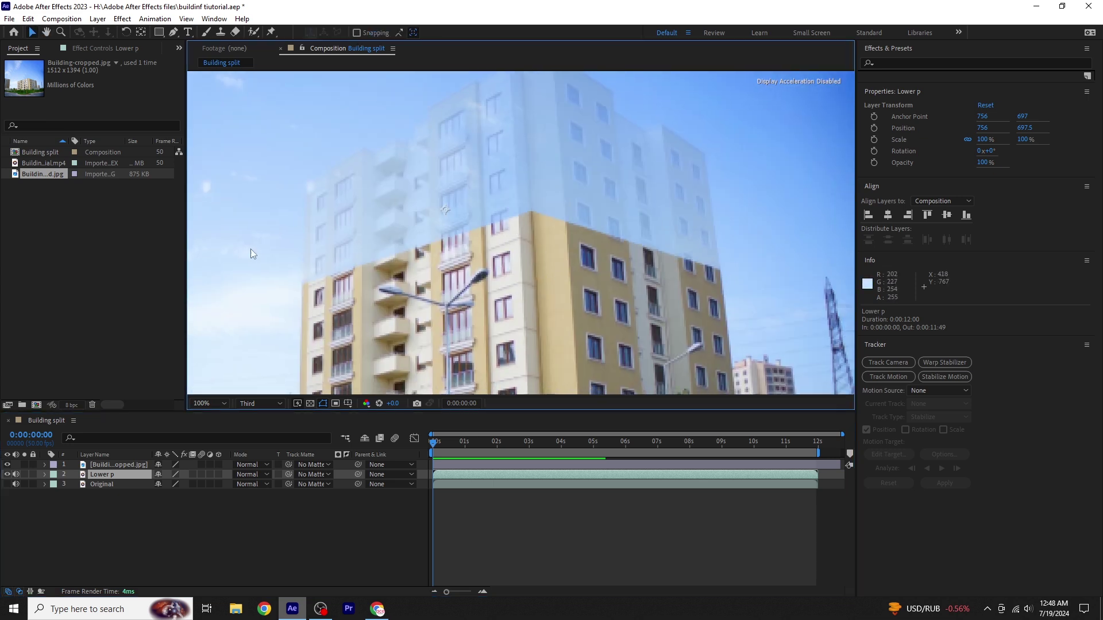
pyautogui.click(174, 32)
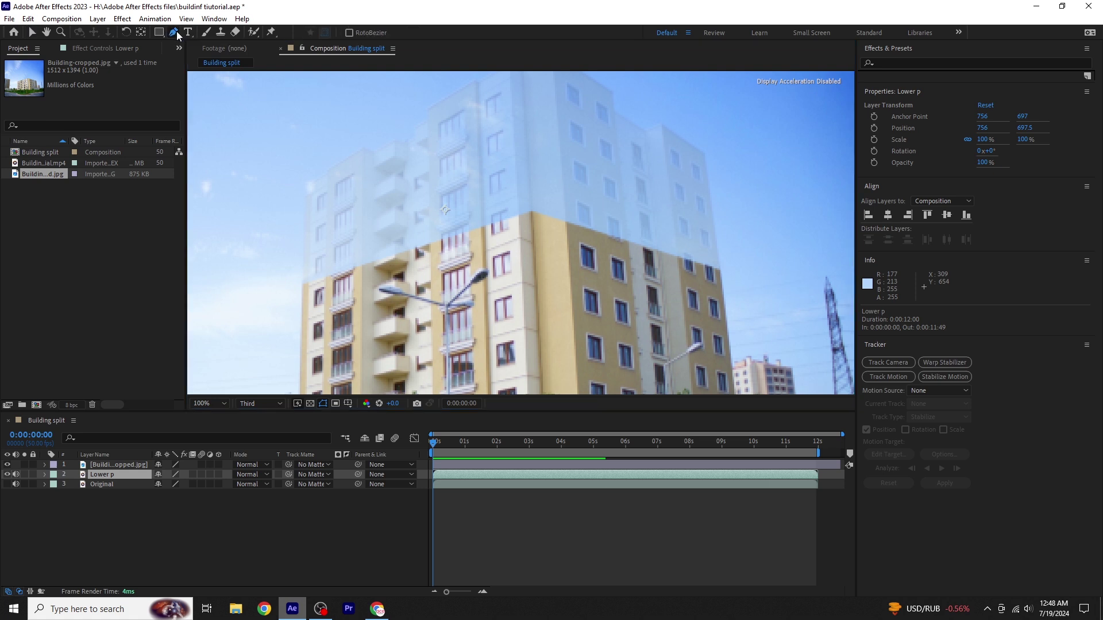
pyautogui.click(300, 289)
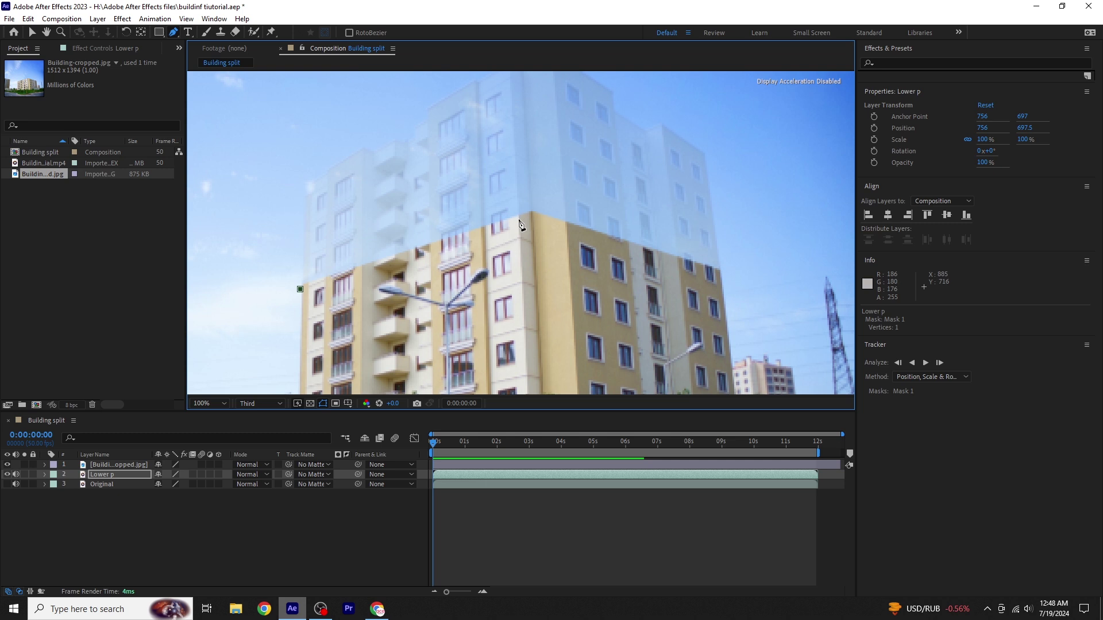
pyautogui.click(519, 220)
pyautogui.click(531, 213)
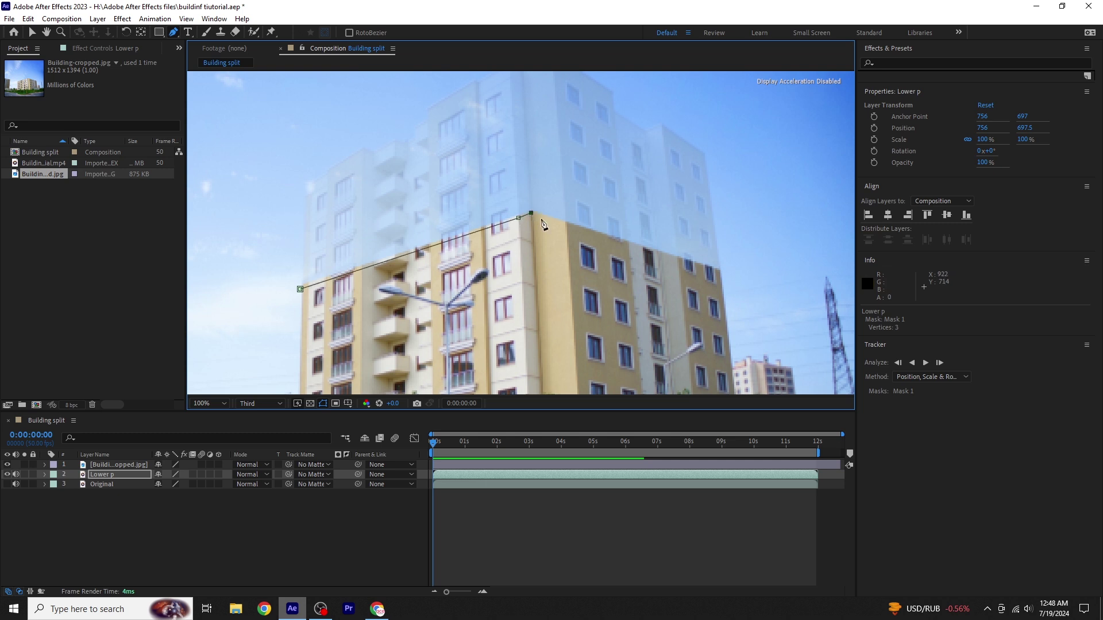
pyautogui.click(565, 224)
pyautogui.click(723, 271)
# Step: Close the Lower p mask into a thin band around the building just above the cut edge, with its upper boundary parallel to the cut
pyautogui.click(715, 227)
pyautogui.click(530, 172)
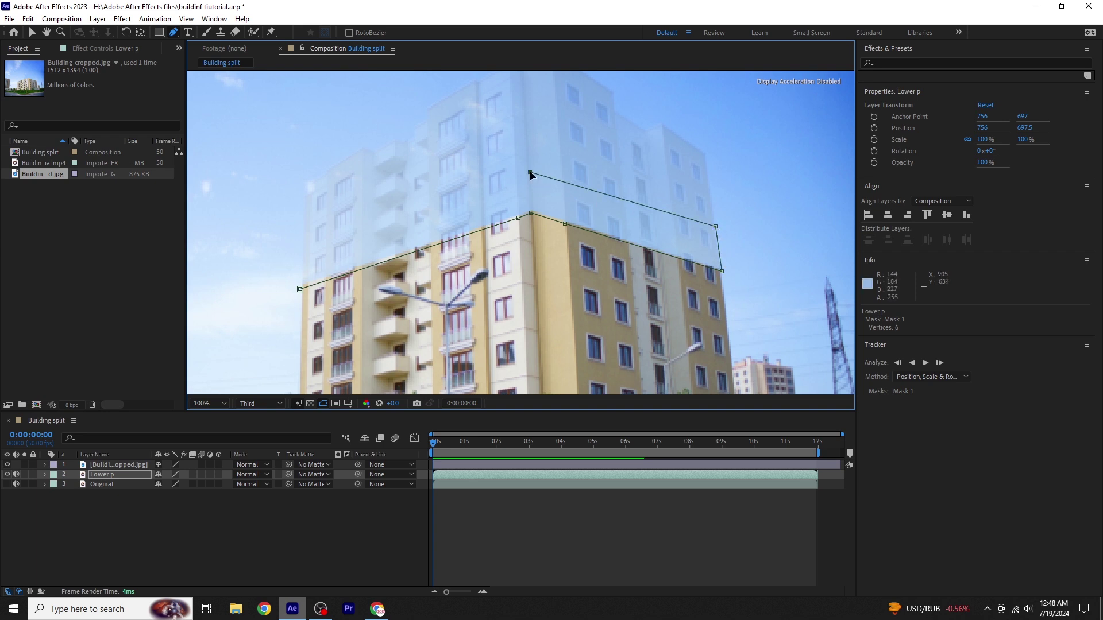
pyautogui.click(301, 251)
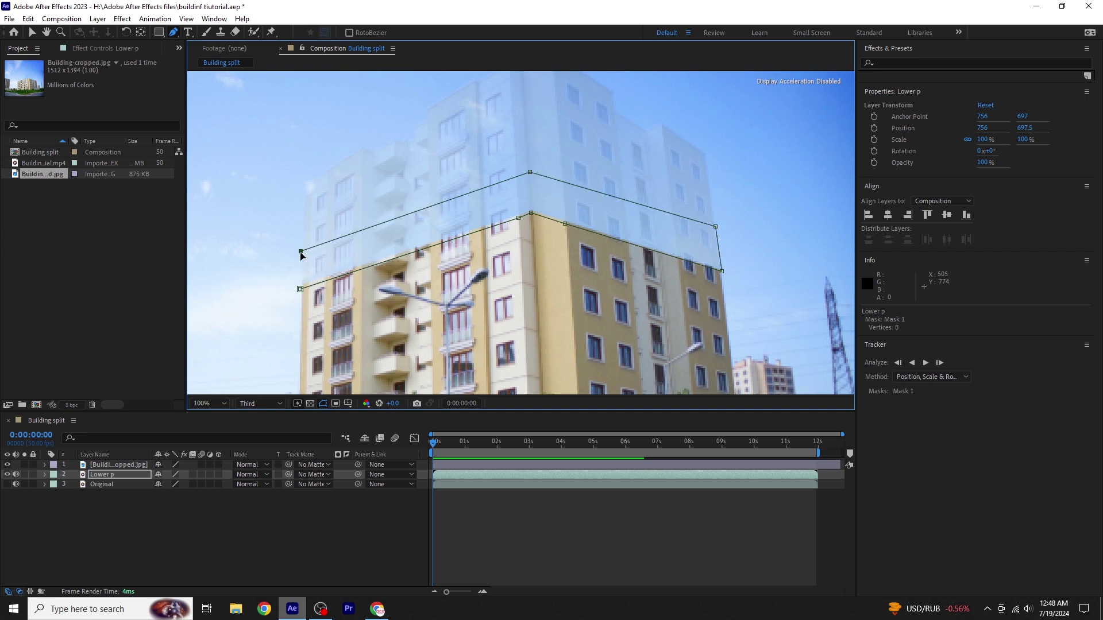
pyautogui.click(299, 290)
pyautogui.doubleClick(519, 219)
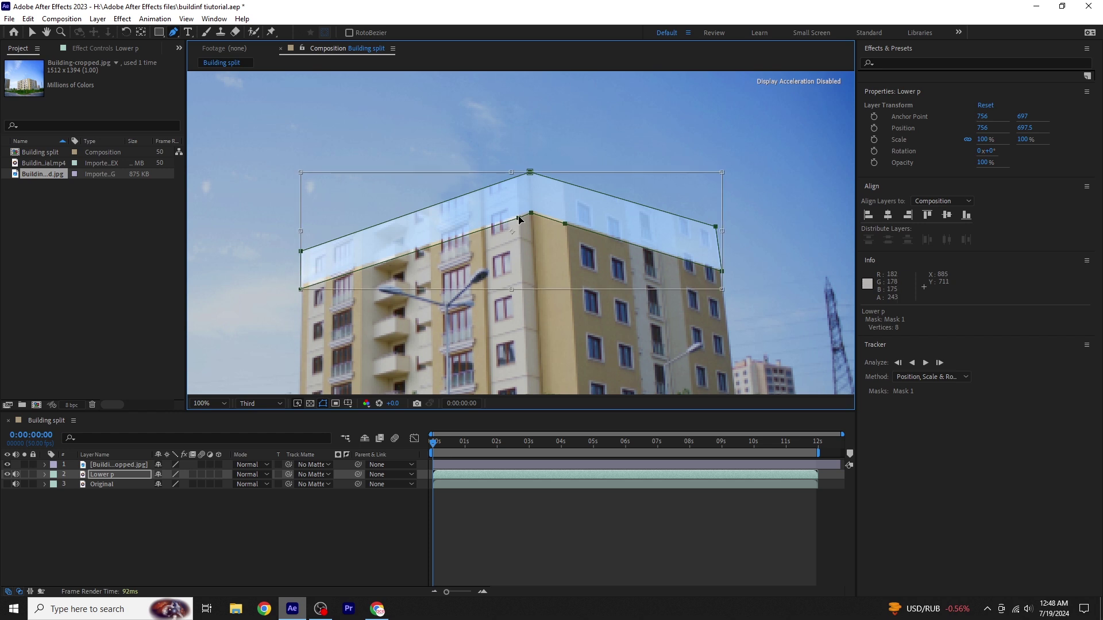
pyautogui.press('v')
pyautogui.click(107, 499)
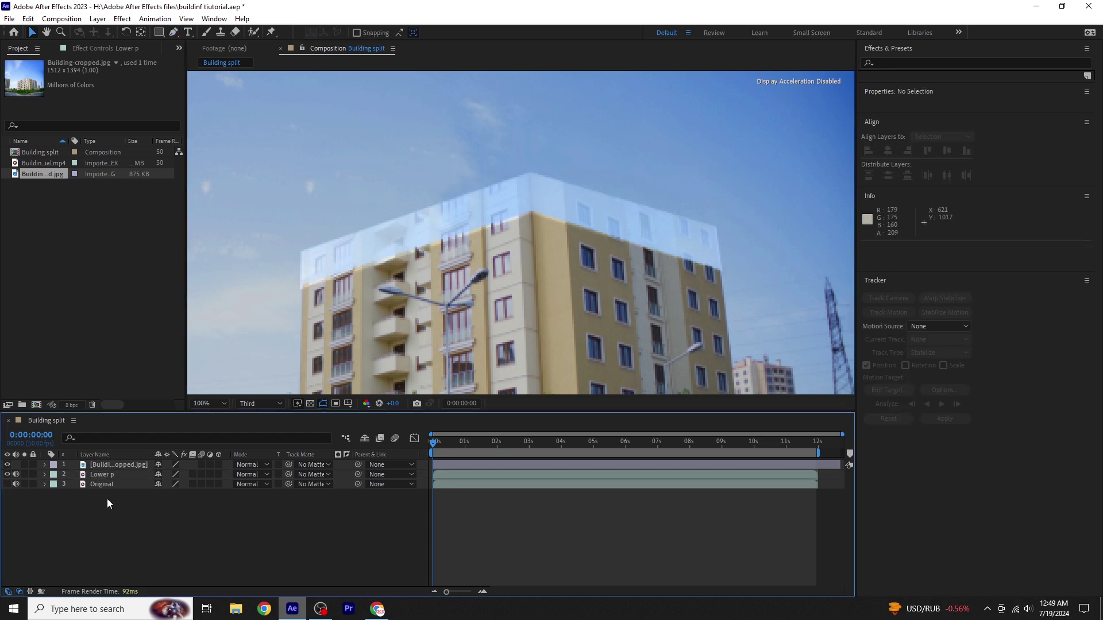
# Step: Duplicate the Lower p layer as Upper p, and move the cropped building image layer beneath both masked layers
pyautogui.click(136, 474)
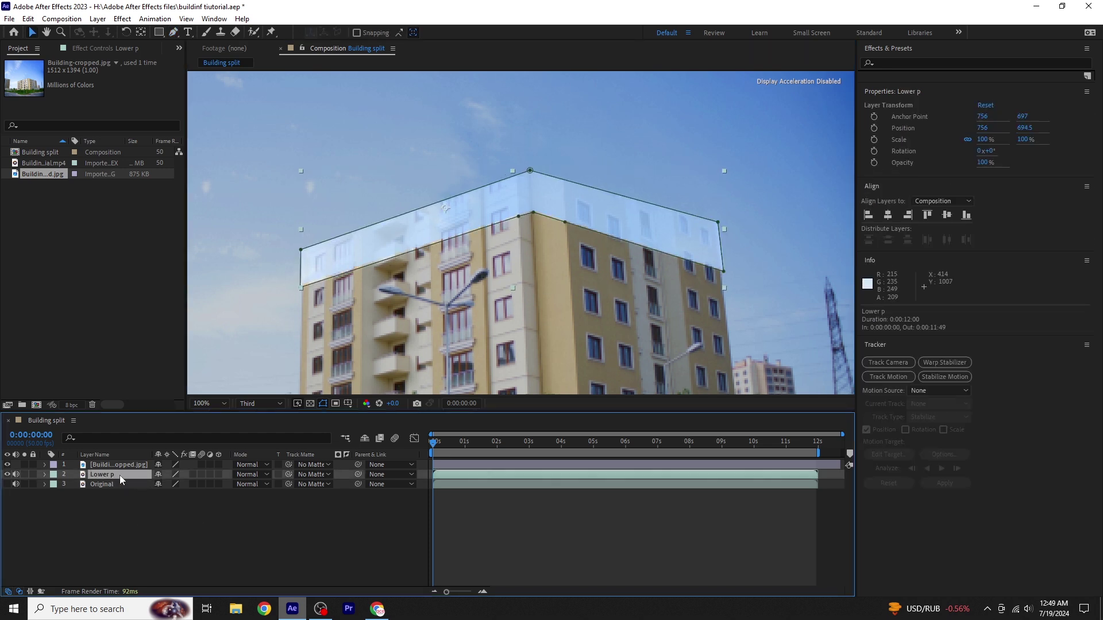
pyautogui.hotkey('ctrl', 'd')
pyautogui.rightClick(119, 474)
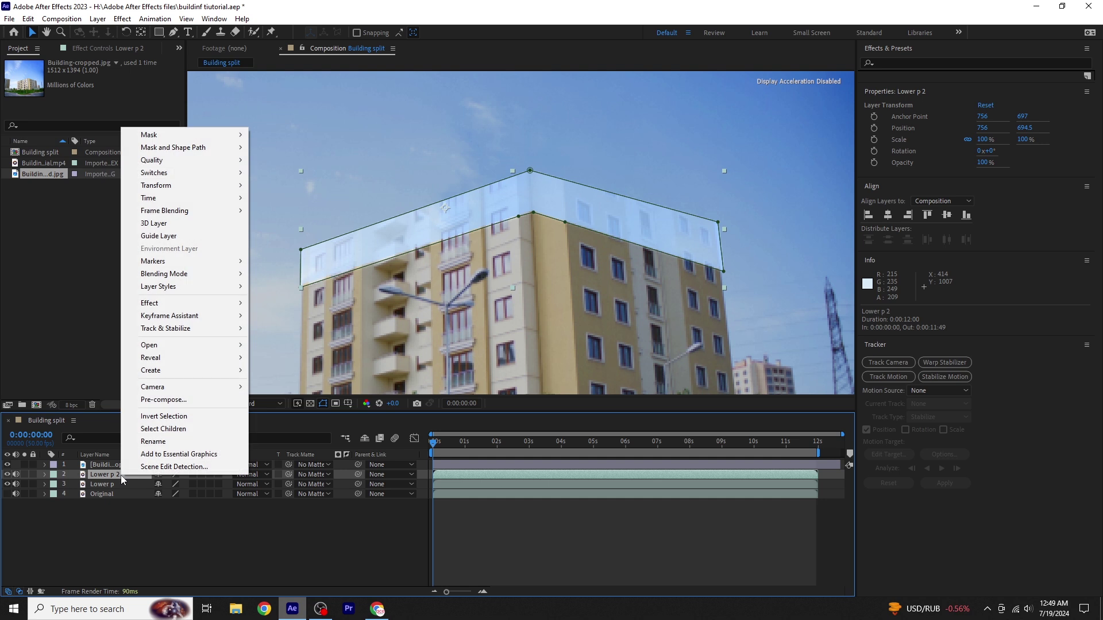
pyautogui.click(166, 446)
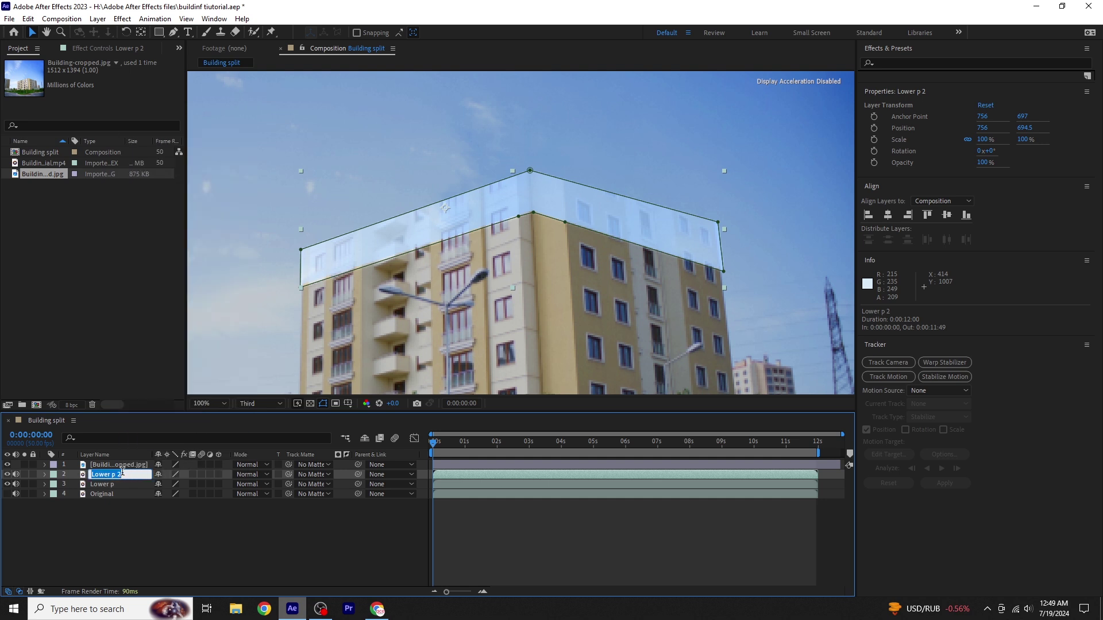
pyautogui.write('Upper p')
pyautogui.press('Return')
pyautogui.click(105, 464)
pyautogui.moveTo(105, 464); pyautogui.dragTo(108, 491)
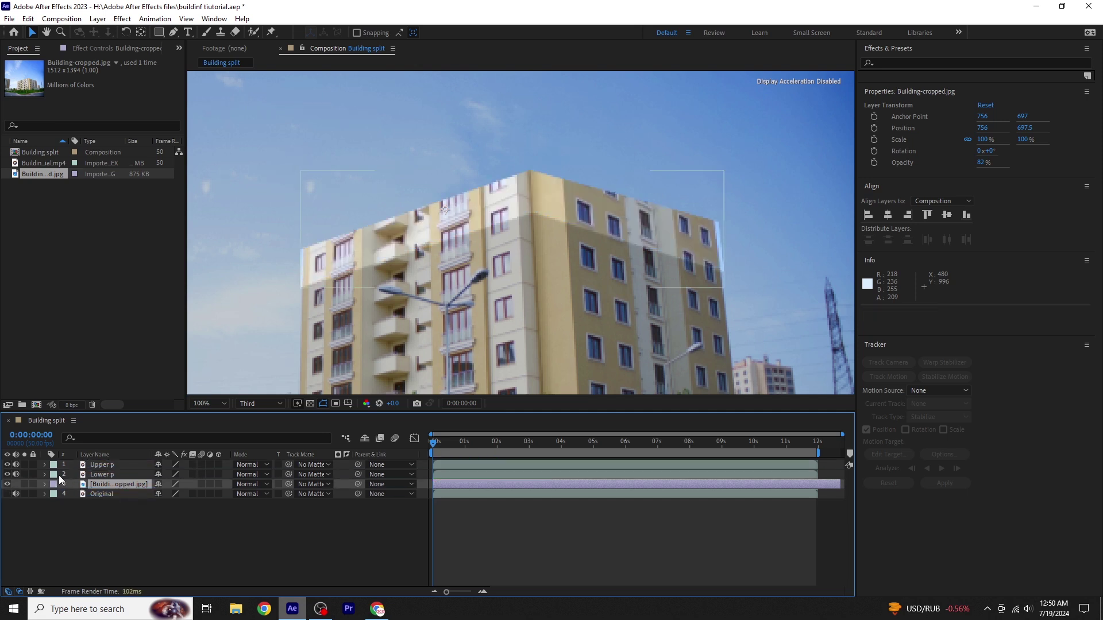
# Step: Move the Upper p mask's lower-edge points up into the sky so the mask encloses the building's upper floors and roof
pyautogui.click(114, 466)
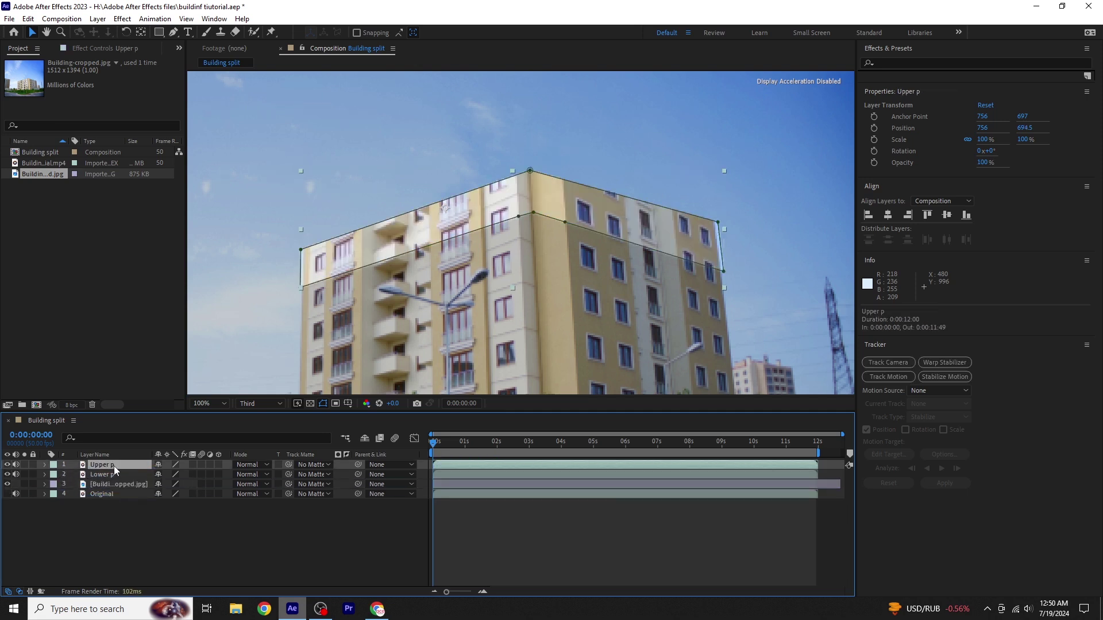
pyautogui.press('h')
pyautogui.moveTo(563, 187); pyautogui.dragTo(547, 293)
pyautogui.press('v')
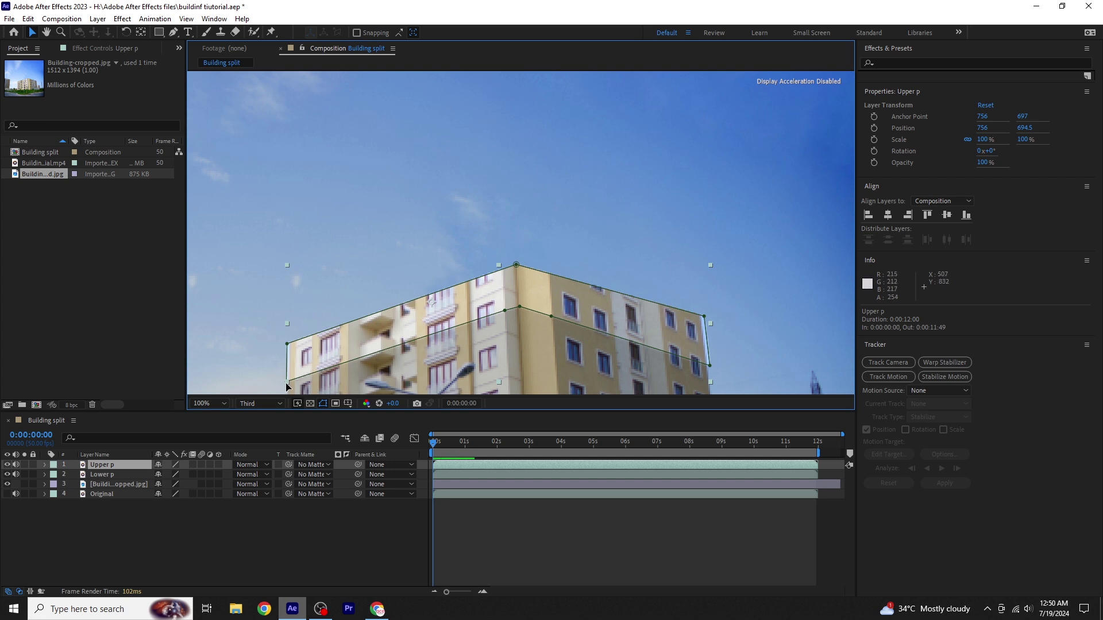
pyautogui.moveTo(504, 310); pyautogui.dragTo(559, 107)
pyautogui.moveTo(552, 316); pyautogui.dragTo(668, 116)
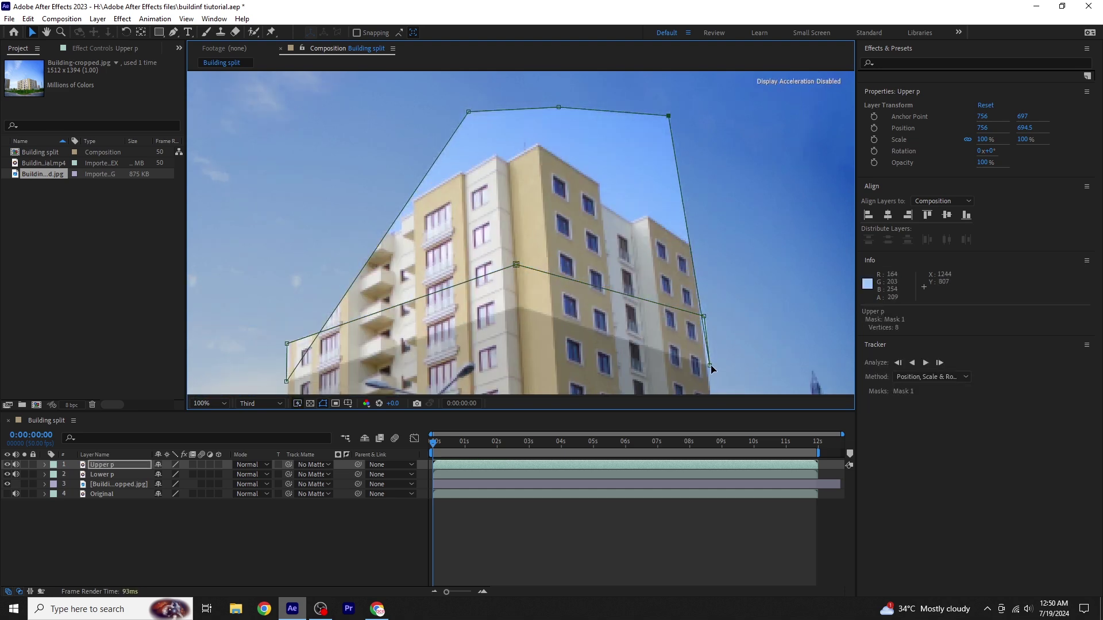
pyautogui.moveTo(710, 366); pyautogui.dragTo(691, 169)
pyautogui.moveTo(286, 382); pyautogui.dragTo(256, 237)
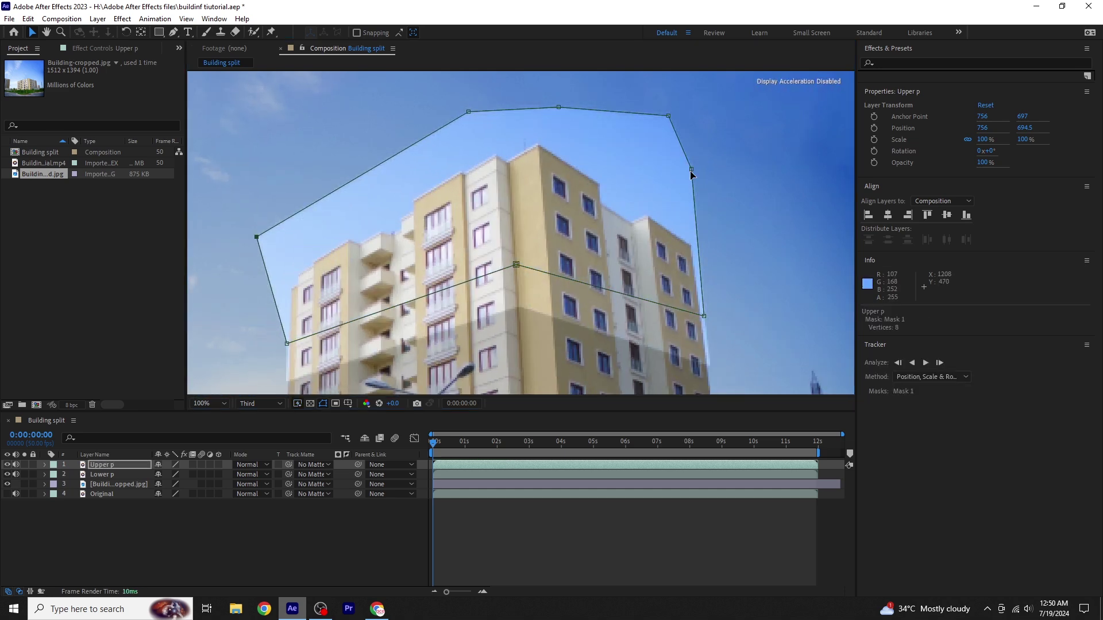
# Step: Fit the Upper p mask's right-side points closely to the building's right wall, from the roof corner down to the band
pyautogui.moveTo(691, 169); pyautogui.dragTo(696, 247)
pyautogui.scroll(4, 684, 246)
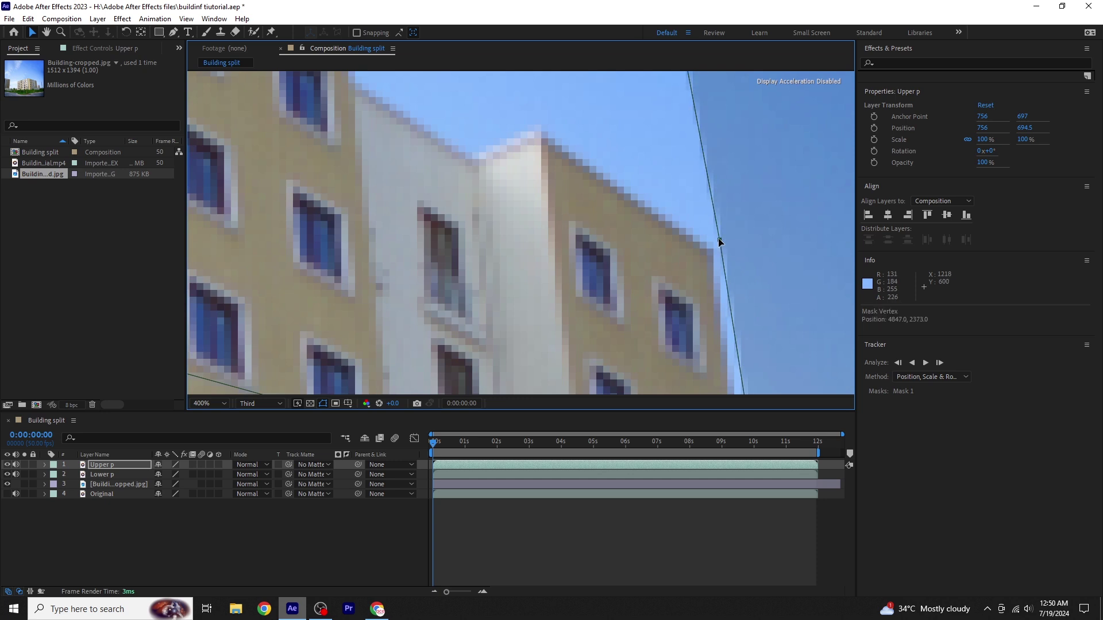
pyautogui.moveTo(641, 87); pyautogui.dragTo(652, 108)
pyautogui.moveTo(691, 382); pyautogui.dragTo(682, 381)
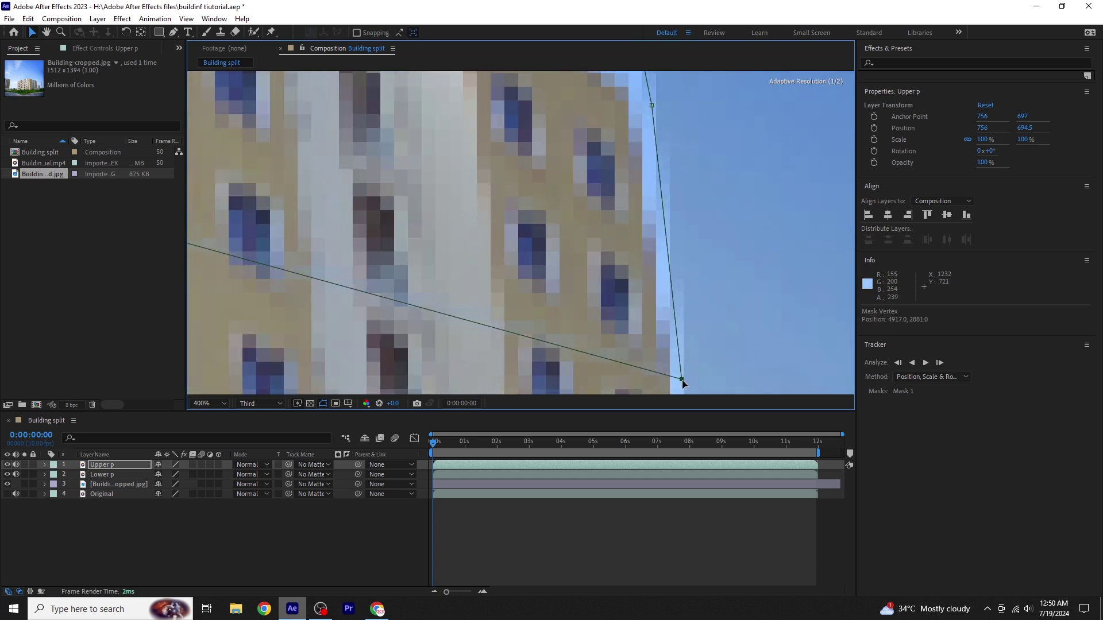
pyautogui.scroll(5, 539, 278)
pyautogui.scroll(-3, 570, 215)
pyautogui.scroll(1, 512, 177)
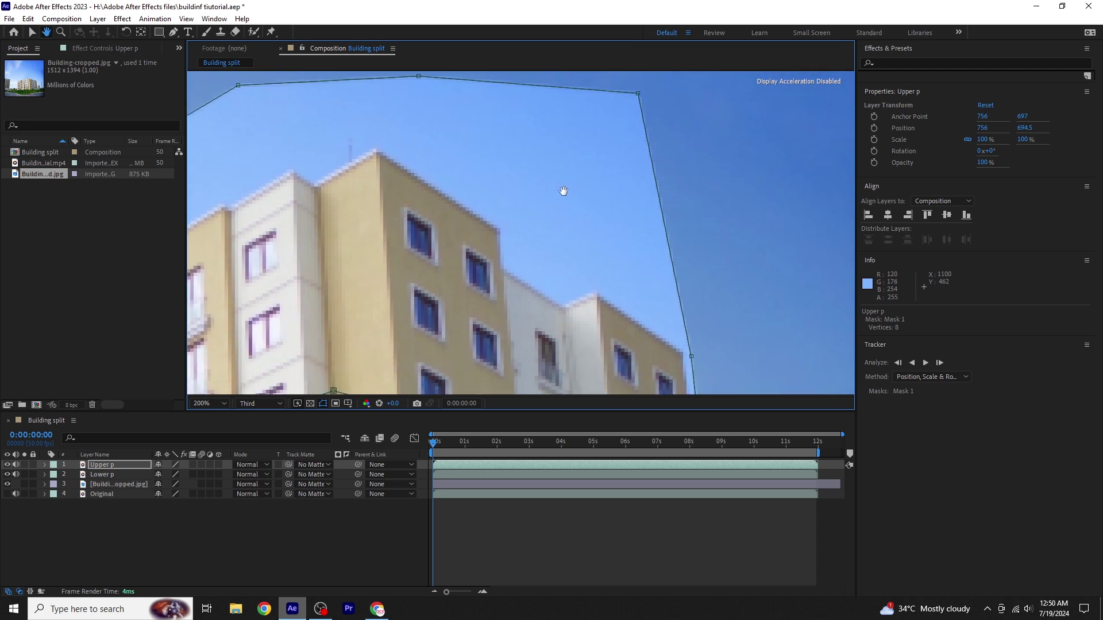
# Step: Place two Upper p mask points on the right wing's roofline, at its peak and at the dip beside it
pyautogui.press('v')
pyautogui.moveTo(646, 83); pyautogui.dragTo(600, 286)
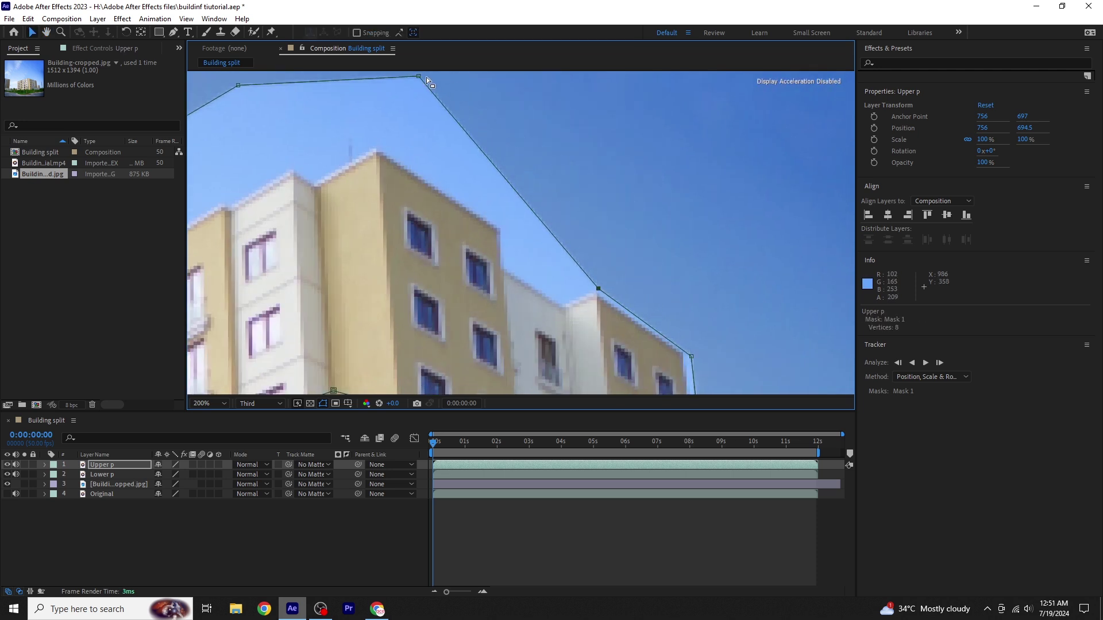
pyautogui.moveTo(419, 77); pyautogui.dragTo(563, 301)
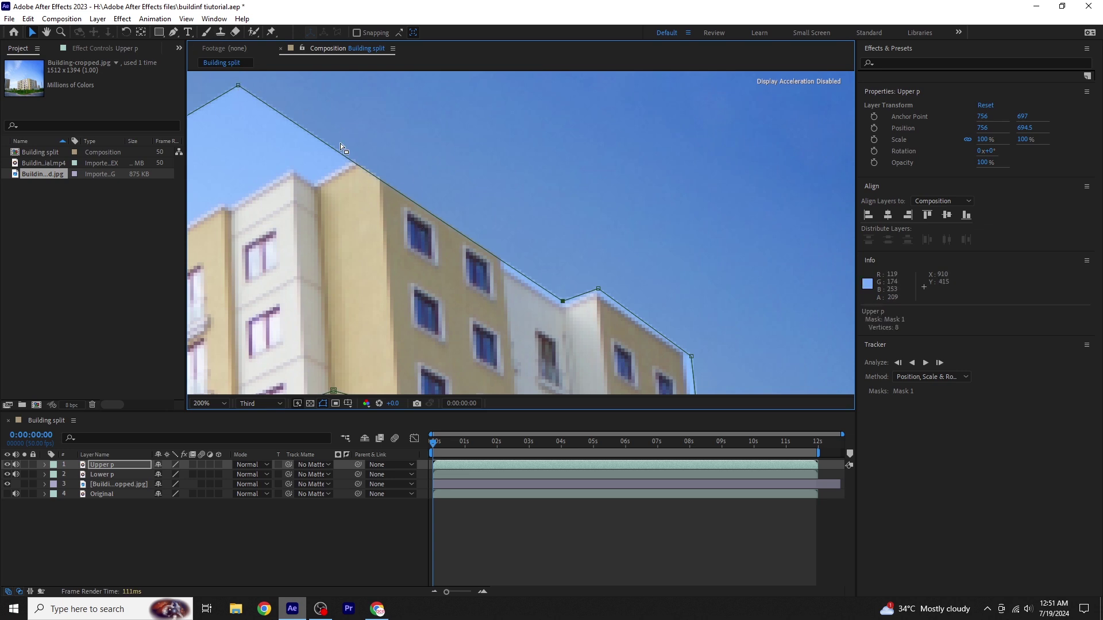
# Step: Add a series of Pen tool points along the Upper p mask edge crossing above the main roof
pyautogui.moveTo(175, 34); pyautogui.dragTo(237, 48)
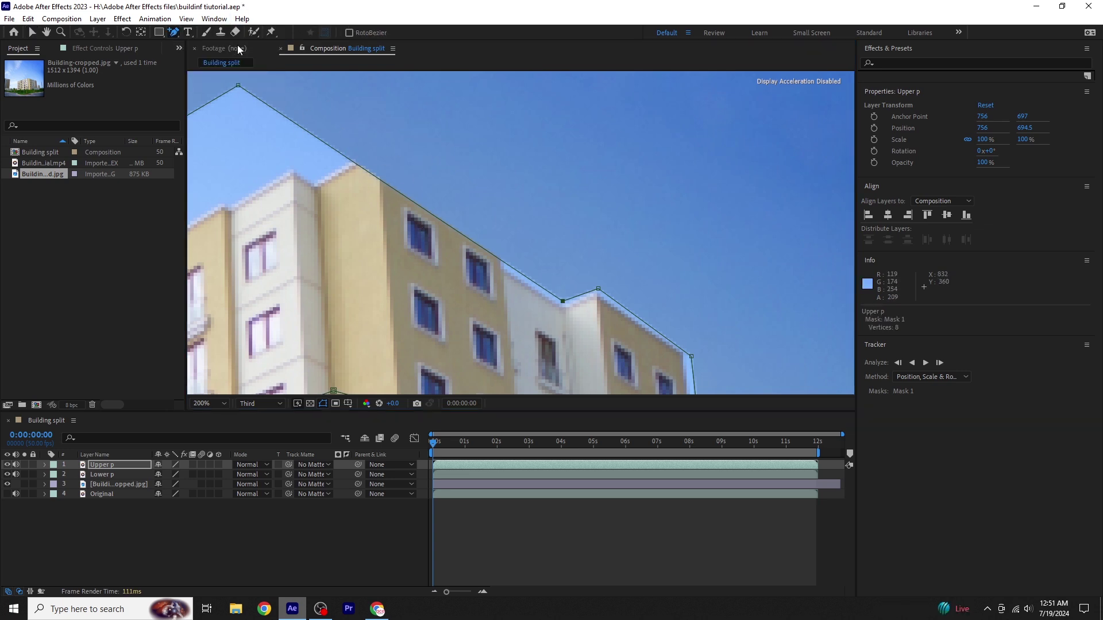
pyautogui.click(508, 265)
pyautogui.click(474, 241)
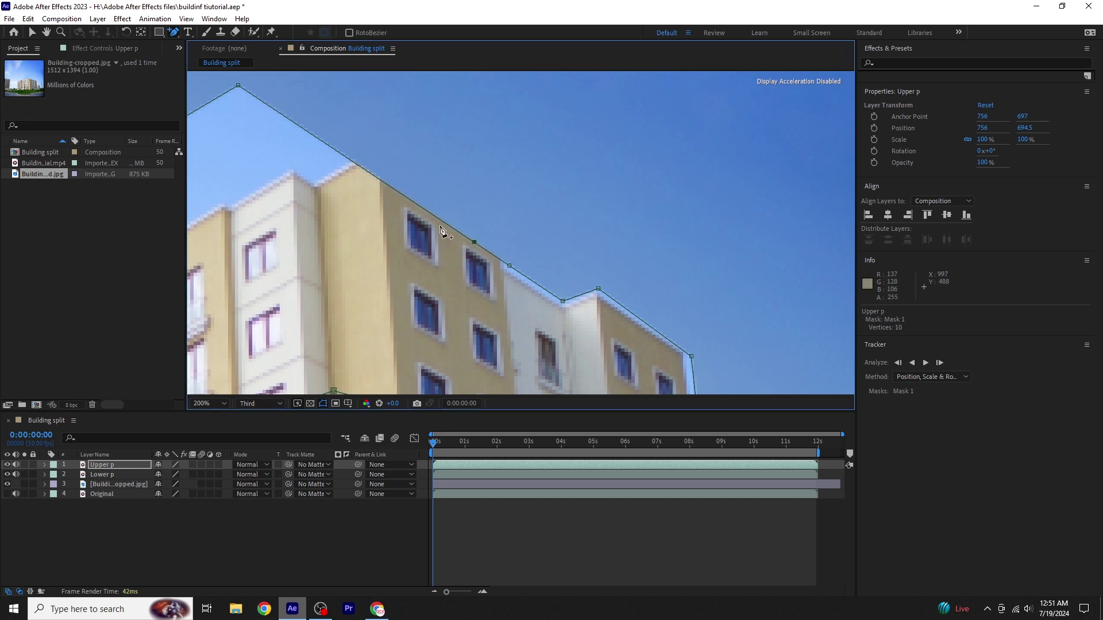
pyautogui.click(440, 220)
pyautogui.click(398, 192)
pyautogui.click(374, 176)
pyautogui.click(331, 147)
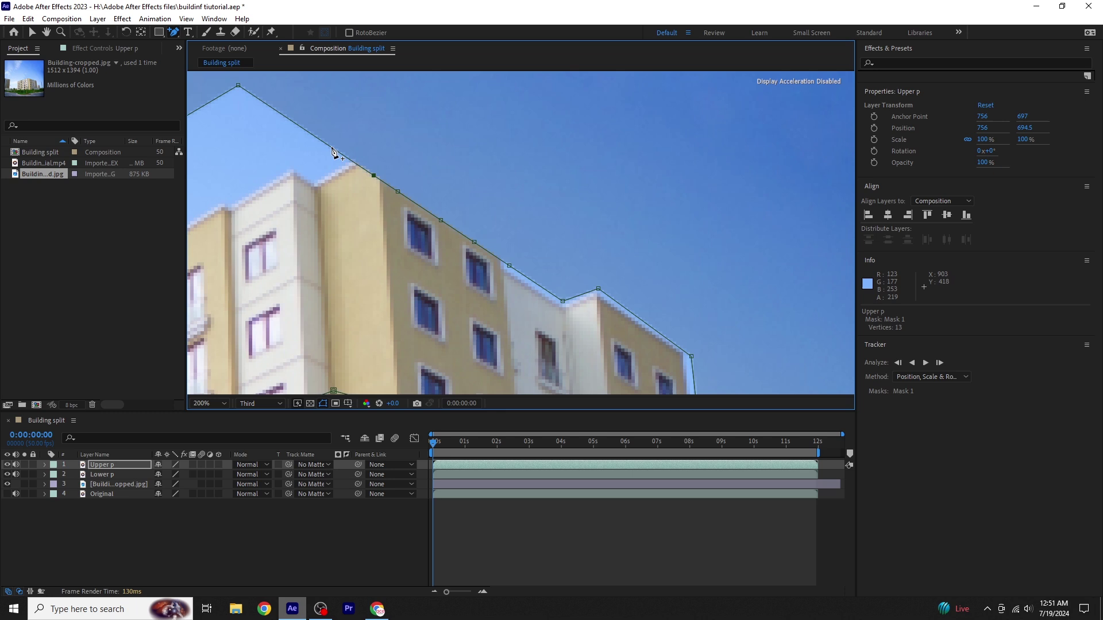
pyautogui.click(300, 126)
pyautogui.click(209, 102)
pyautogui.press('v')
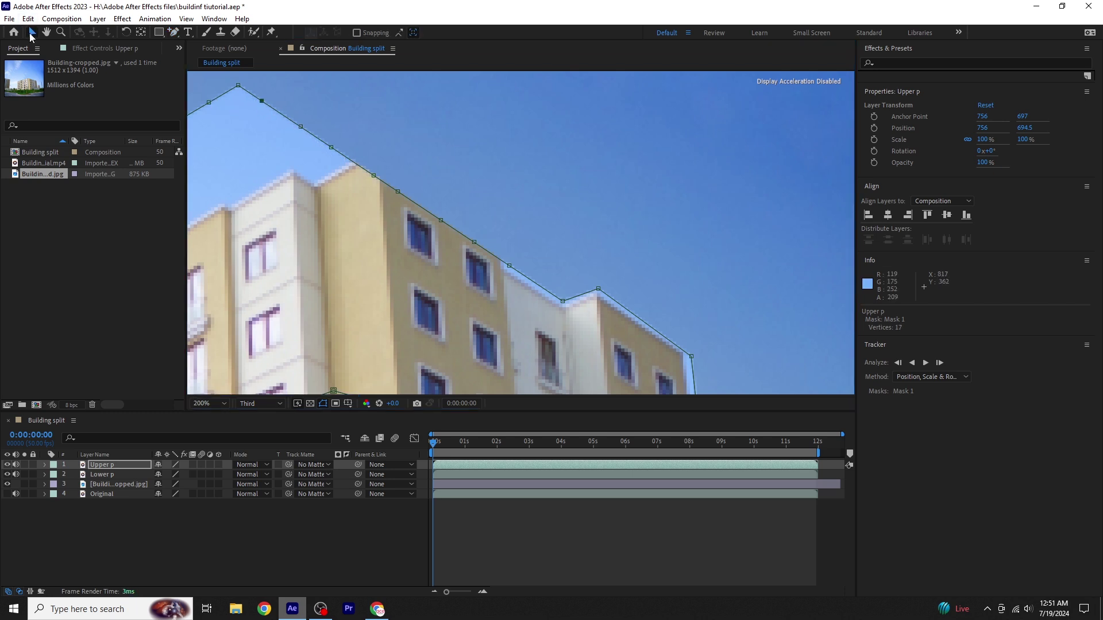
# Step: Fit the added Upper p mask points around the roof of the tall front corner block and the start of the adjoining white section
pyautogui.moveTo(474, 241); pyautogui.dragTo(511, 203)
pyautogui.moveTo(441, 220); pyautogui.dragTo(458, 164)
pyautogui.moveTo(397, 191); pyautogui.dragTo(406, 134)
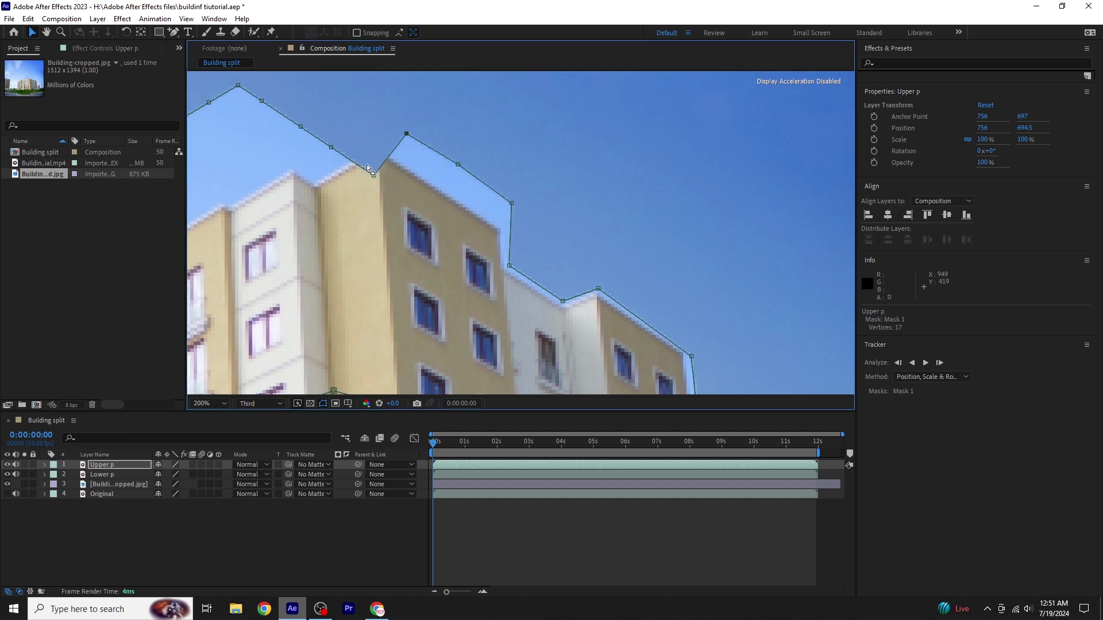
pyautogui.moveTo(373, 175); pyautogui.dragTo(361, 121)
pyautogui.moveTo(509, 265); pyautogui.dragTo(508, 264)
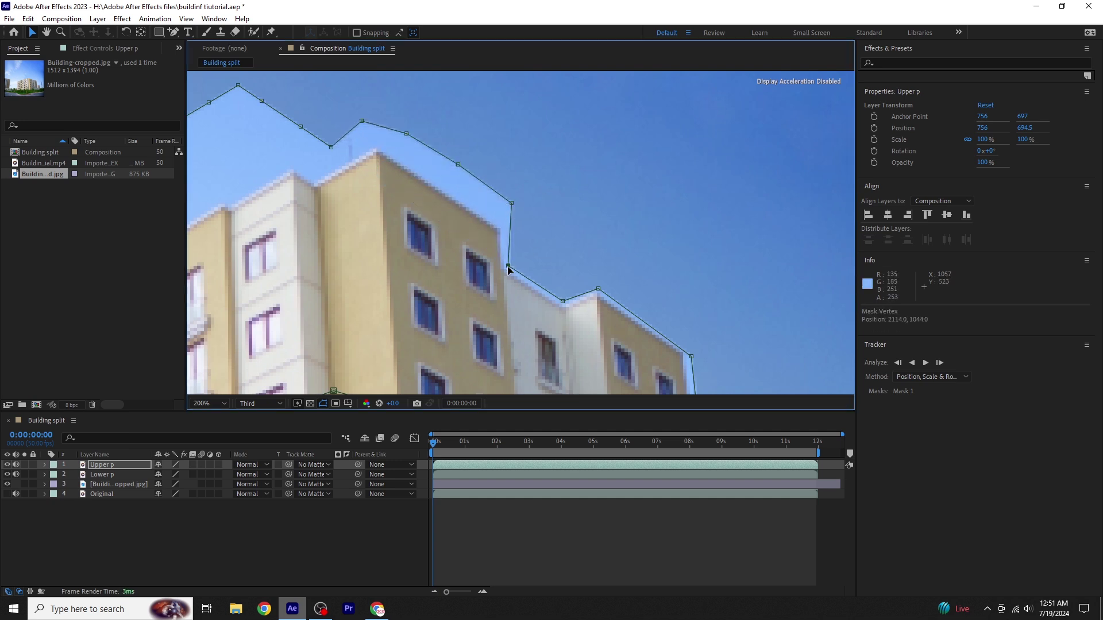
pyautogui.moveTo(511, 203); pyautogui.dragTo(501, 225)
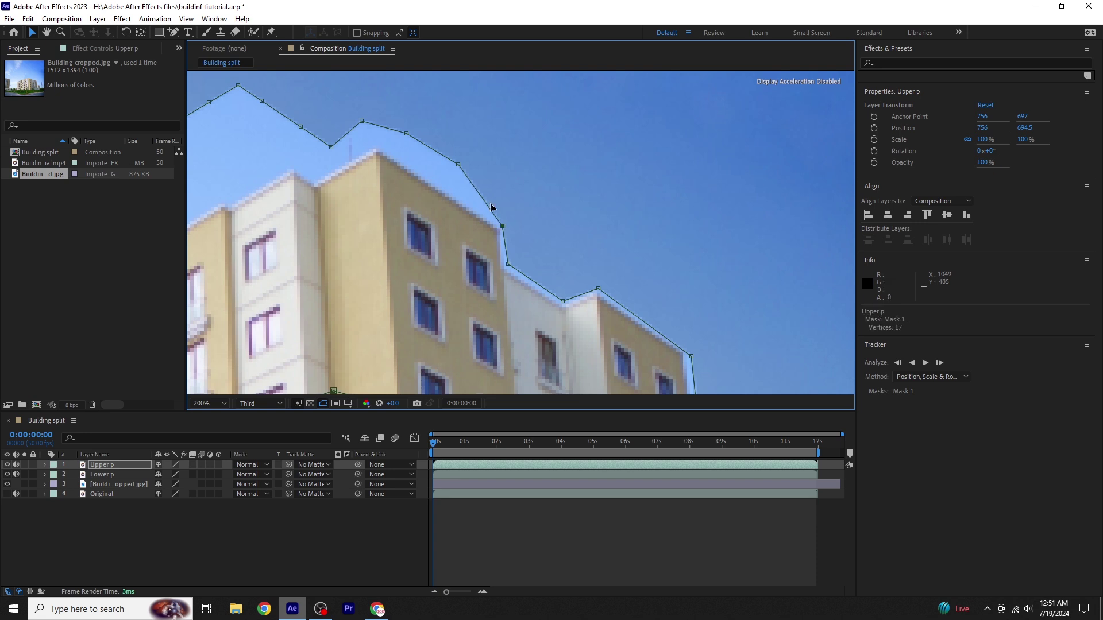
pyautogui.moveTo(457, 164); pyautogui.dragTo(314, 179)
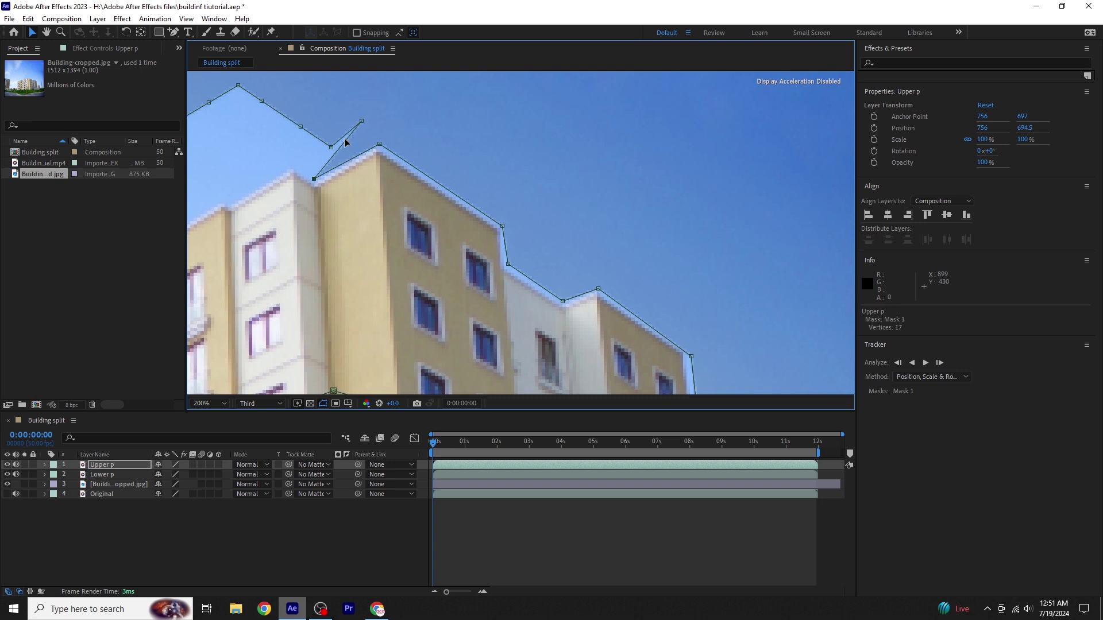
pyautogui.moveTo(361, 121); pyautogui.dragTo(496, 204)
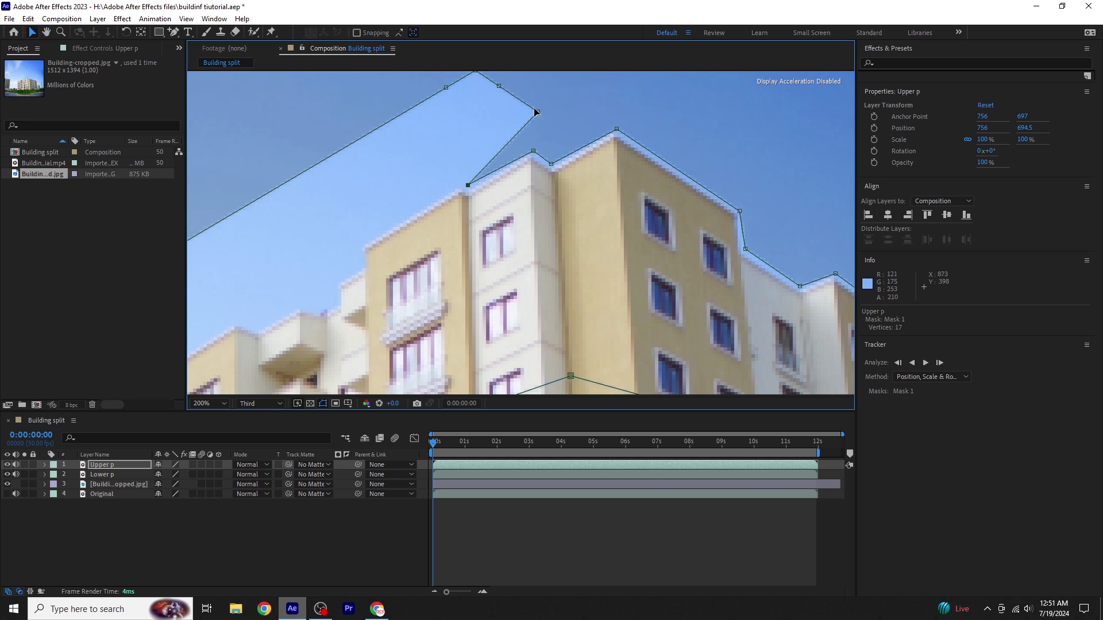
# Step: Continue fitting the Upper p mask leftward over the white section and the beige block, stepping down at the block's left corner
pyautogui.moveTo(537, 112); pyautogui.dragTo(463, 181)
pyautogui.moveTo(498, 86); pyautogui.dragTo(543, 265)
pyautogui.moveTo(481, 210); pyautogui.dragTo(494, 266)
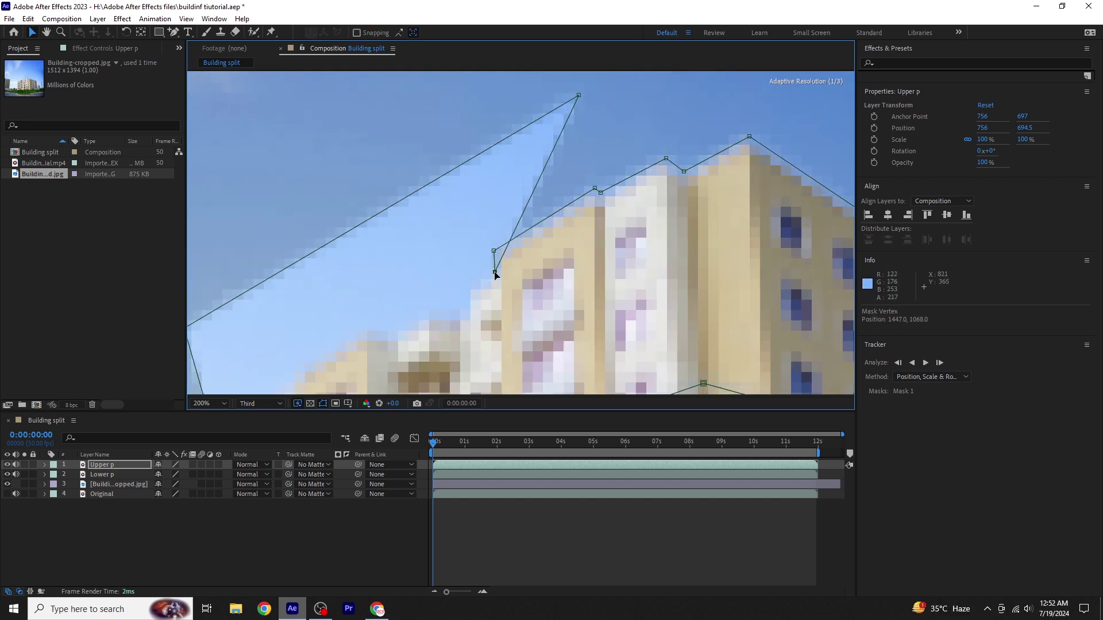
pyautogui.moveTo(579, 95); pyautogui.dragTo(456, 190)
pyautogui.press('v')
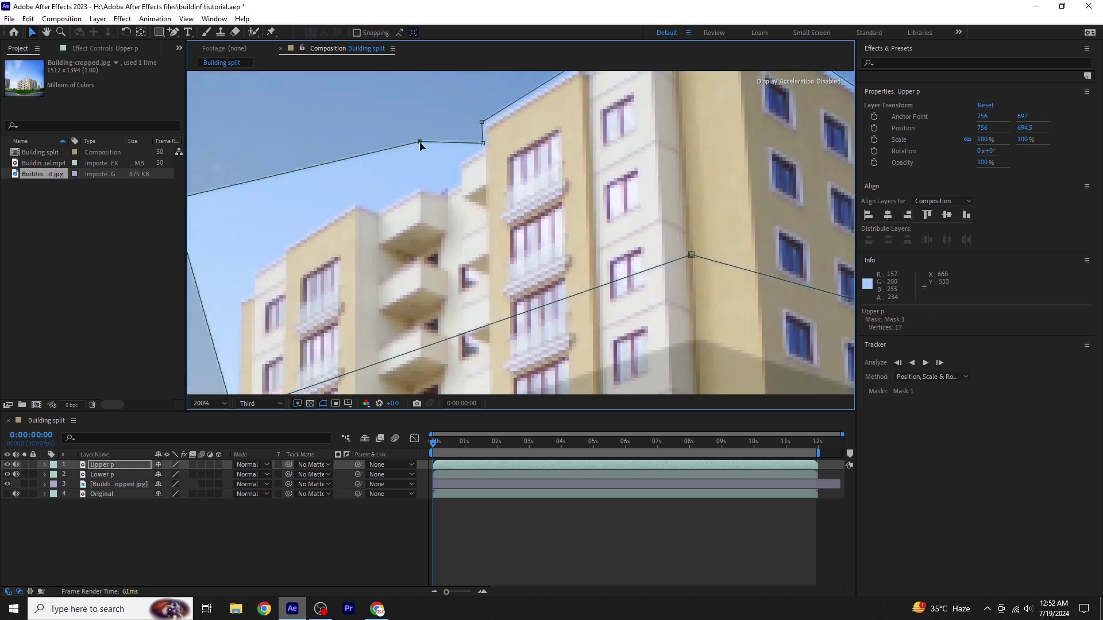
pyautogui.moveTo(419, 141); pyautogui.dragTo(439, 227)
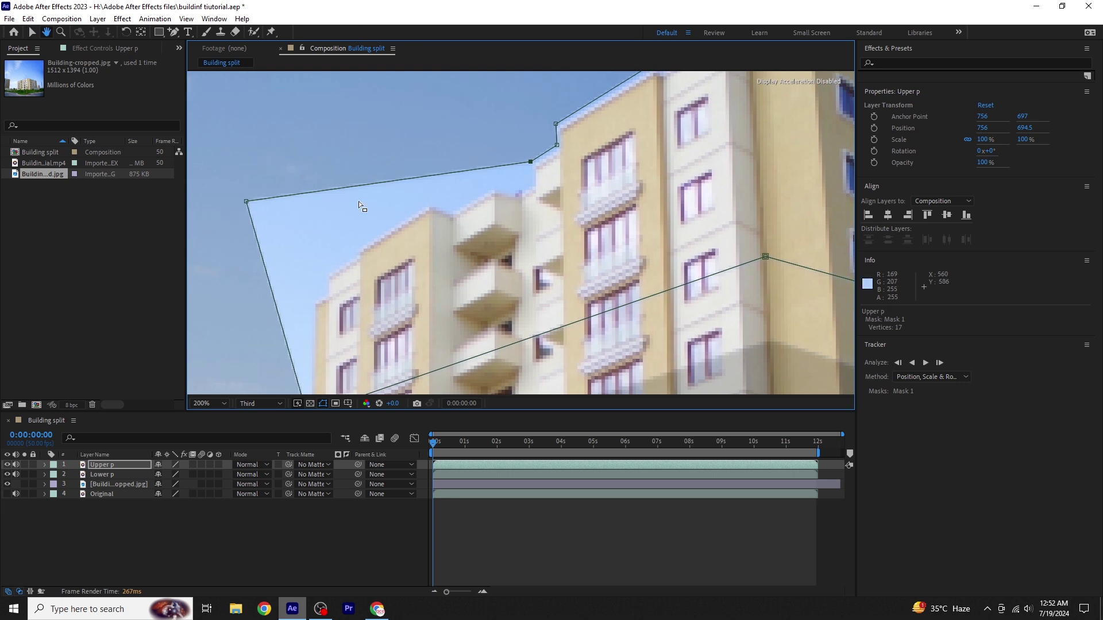
# Step: Add more Pen tool points along the Upper p mask's long straight segment above the building's left wing
pyautogui.press('g')
pyautogui.click(275, 198)
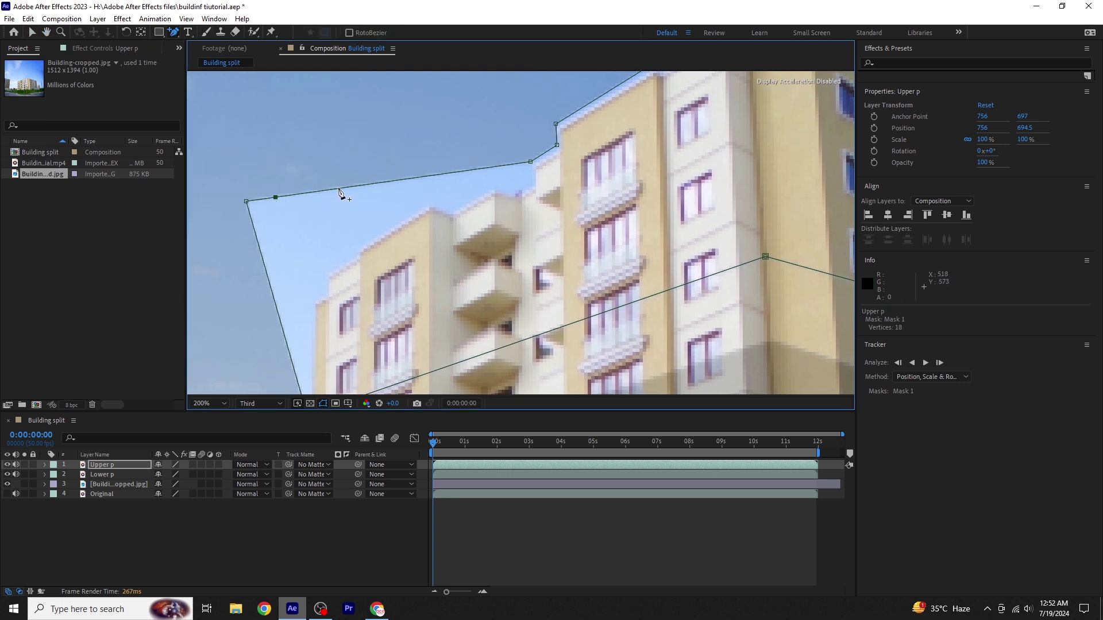
pyautogui.click(402, 181)
pyautogui.click(506, 166)
pyautogui.press('v')
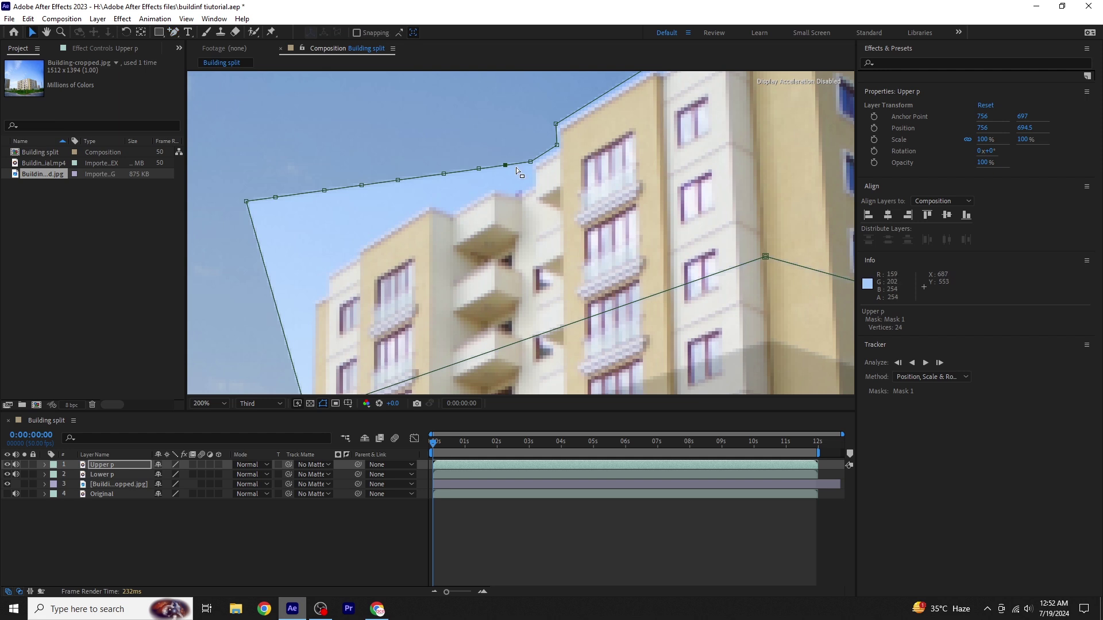
# Step: Fit the Upper p mask points to the recess beside the beige block and the roof edge of the balcony column
pyautogui.moveTo(509, 172); pyautogui.dragTo(532, 198)
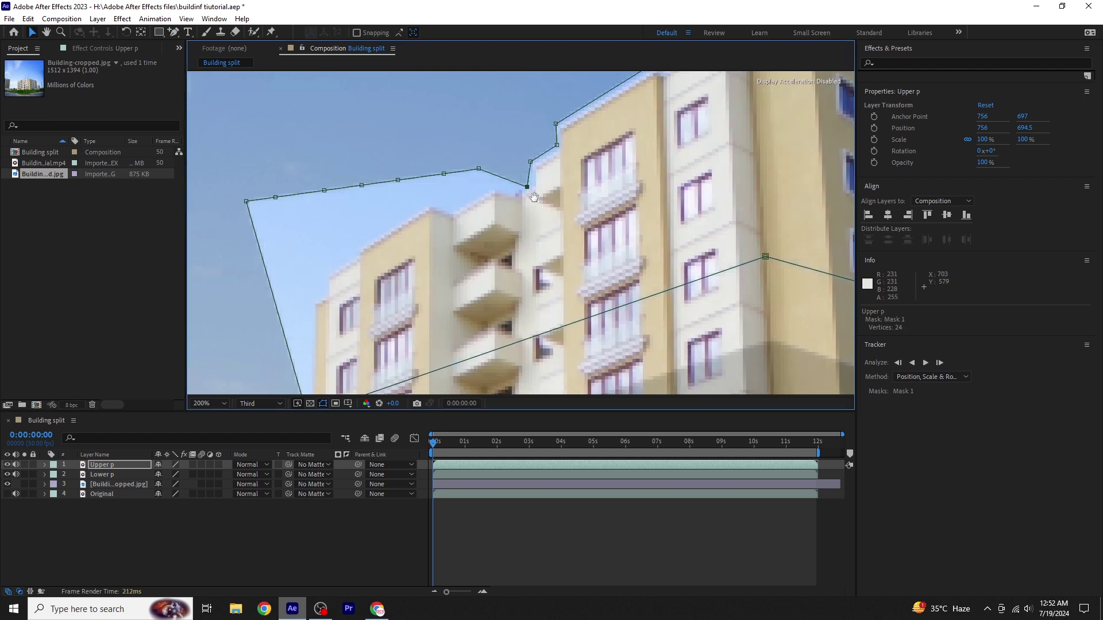
pyautogui.scroll(2, 533, 197)
pyautogui.moveTo(525, 223); pyautogui.dragTo(535, 221)
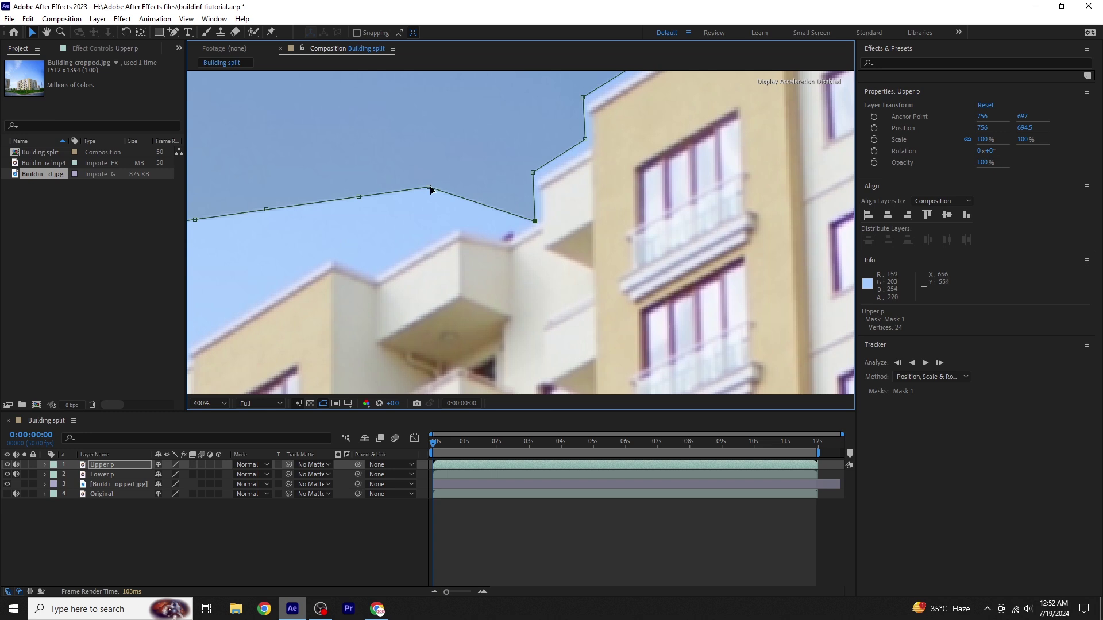
pyautogui.moveTo(430, 187); pyautogui.dragTo(502, 236)
pyautogui.moveTo(359, 197); pyautogui.dragTo(456, 220)
pyautogui.moveTo(268, 214); pyautogui.dragTo(524, 227)
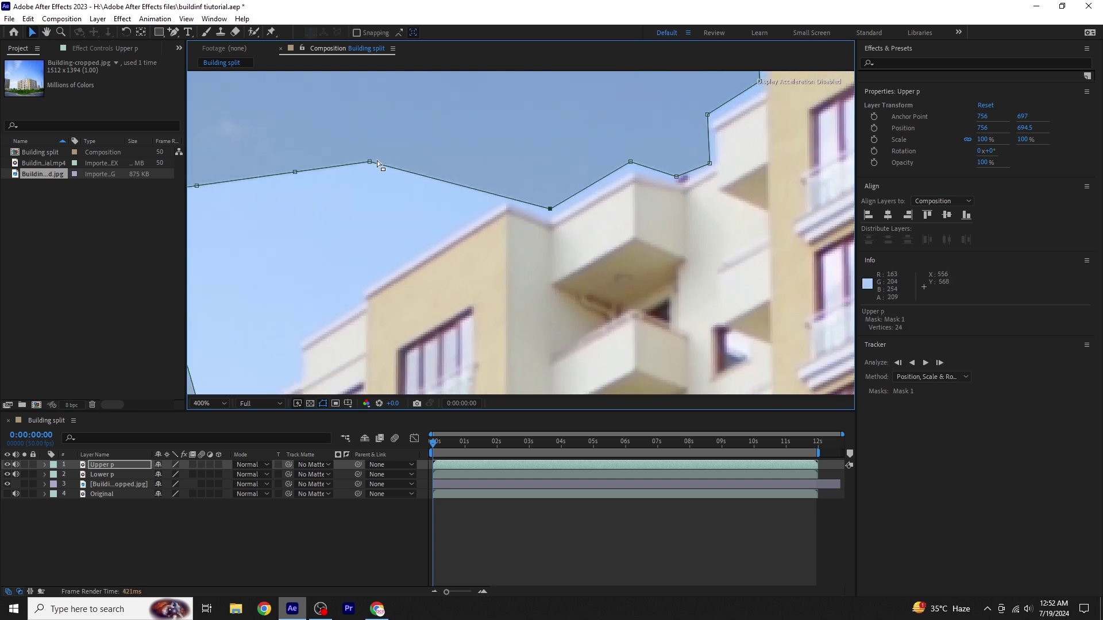
# Step: Fit the Upper p mask points along the left wing's beige roofline and down to its lower white section
pyautogui.click(376, 161)
pyautogui.moveTo(453, 191); pyautogui.dragTo(501, 190)
pyautogui.moveTo(296, 173); pyautogui.dragTo(527, 257)
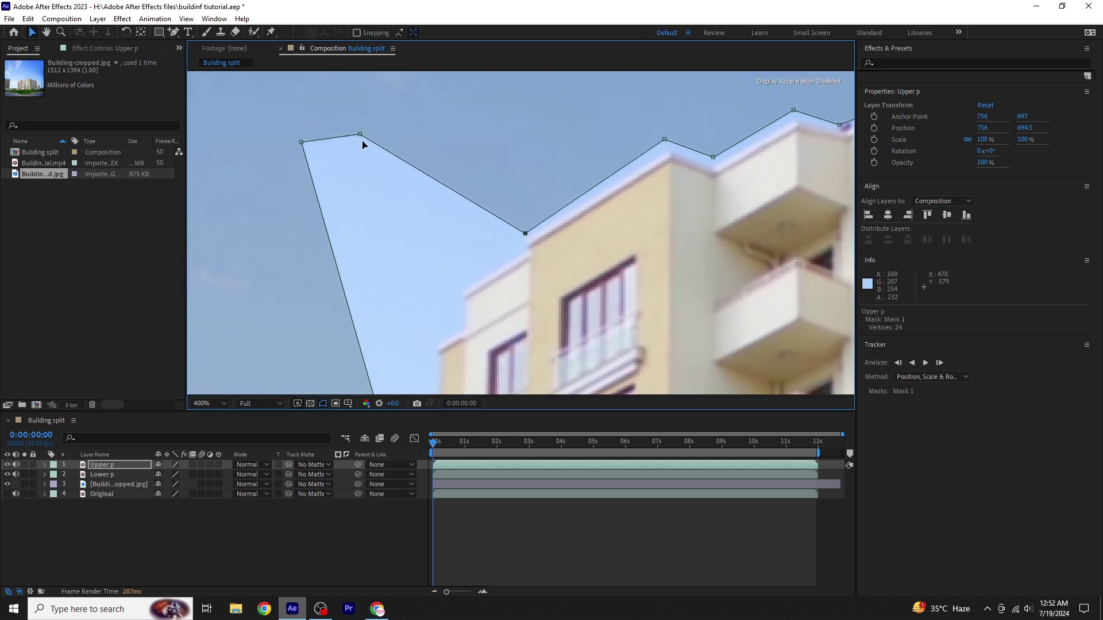
pyautogui.moveTo(362, 140); pyautogui.dragTo(522, 253)
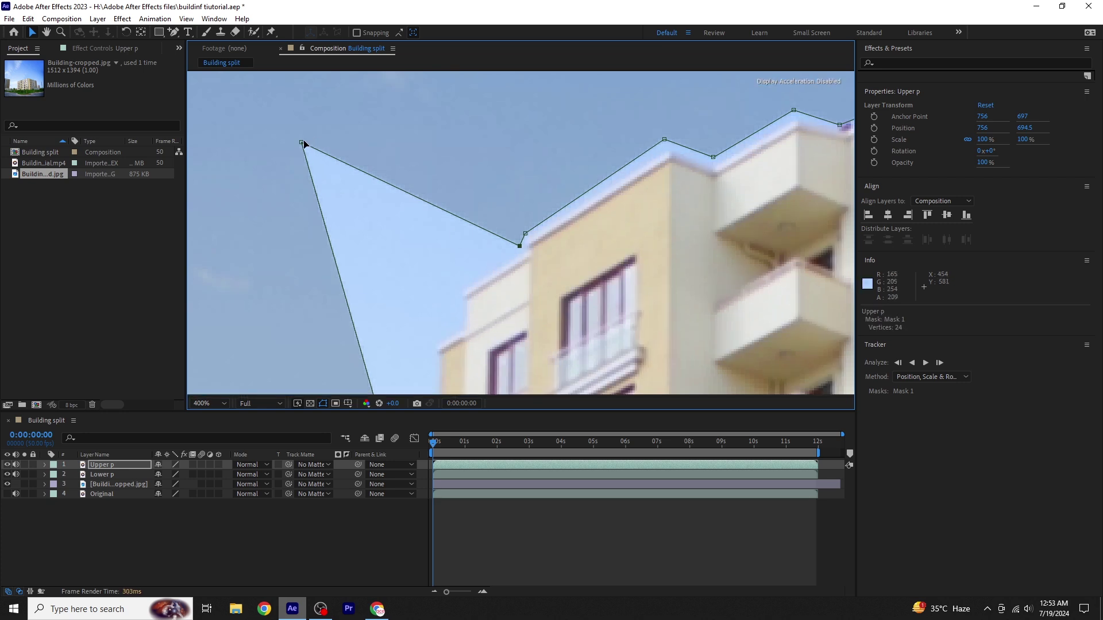
pyautogui.moveTo(304, 144); pyautogui.dragTo(423, 209)
# Step: Add Pen tool points on the Upper p mask's left edge and fit them around the stepped roof corner at the building's left end
pyautogui.click(173, 31)
pyautogui.click(392, 204)
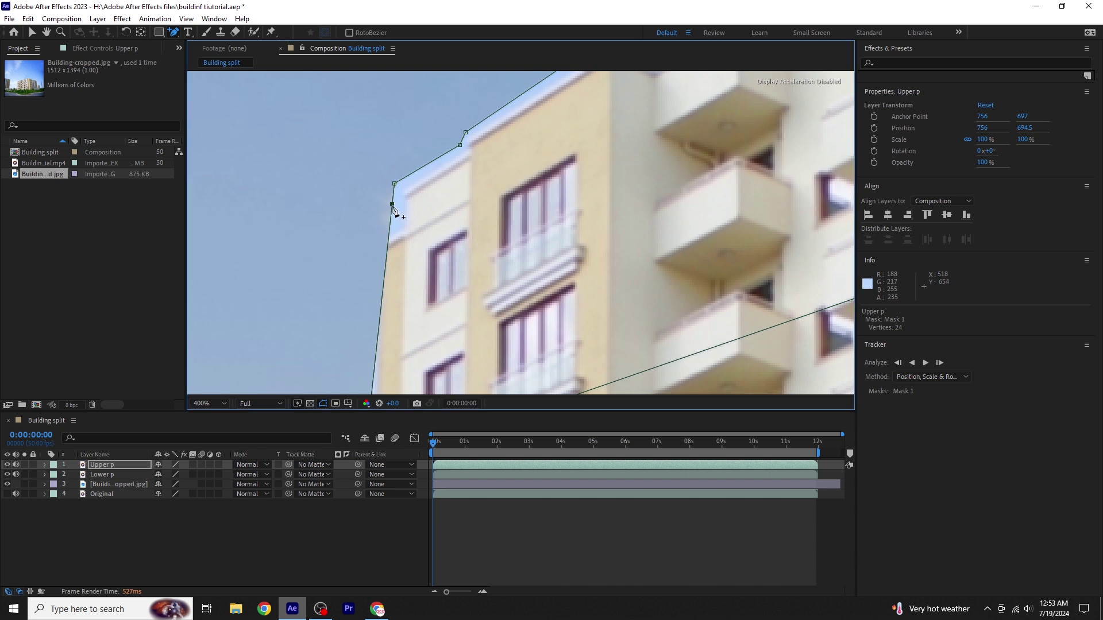
pyautogui.click(31, 33)
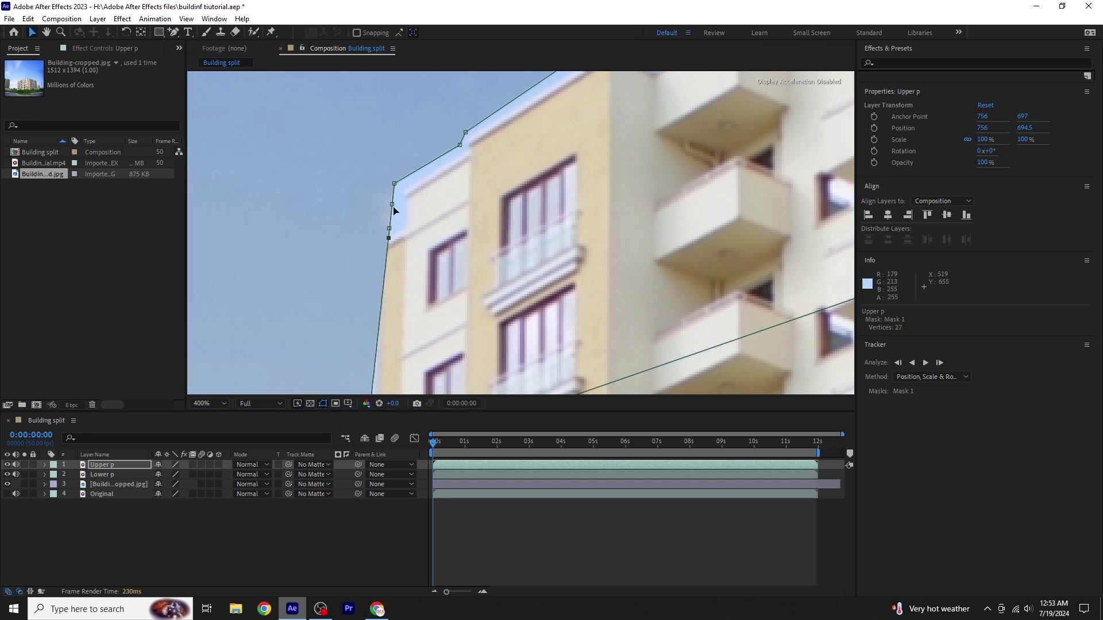
pyautogui.moveTo(393, 205); pyautogui.dragTo(395, 230)
pyautogui.moveTo(394, 183); pyautogui.dragTo(399, 186)
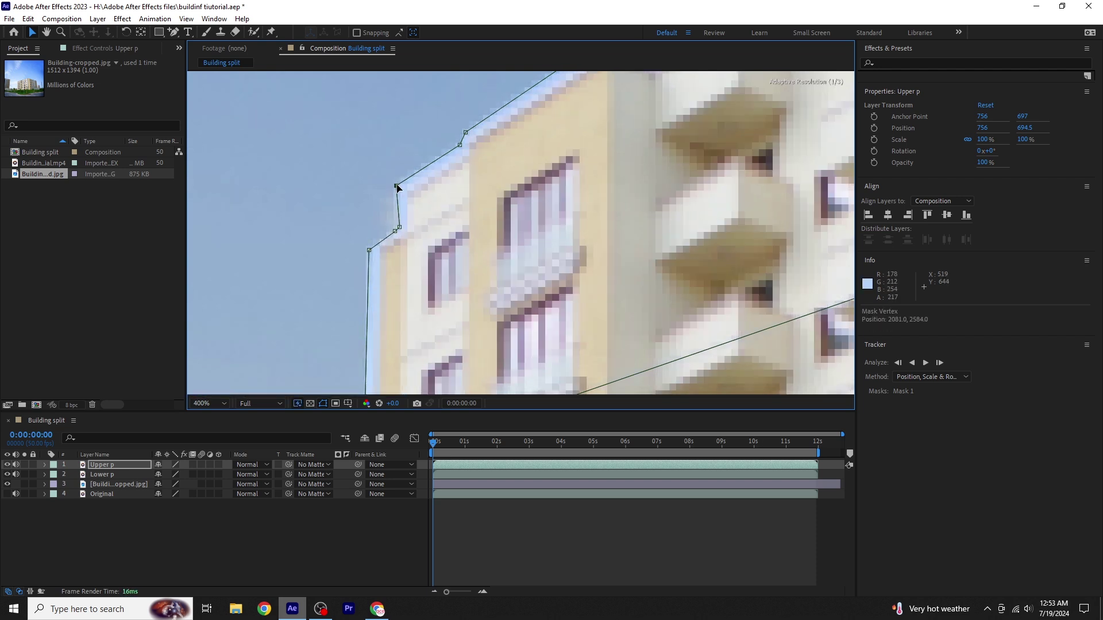
# Step: Inspect the Upper p mask outline around the building's upper floors and compare the picture with the layer hidden and shown
pyautogui.click(368, 251)
pyautogui.press(',')
pyautogui.press(',')
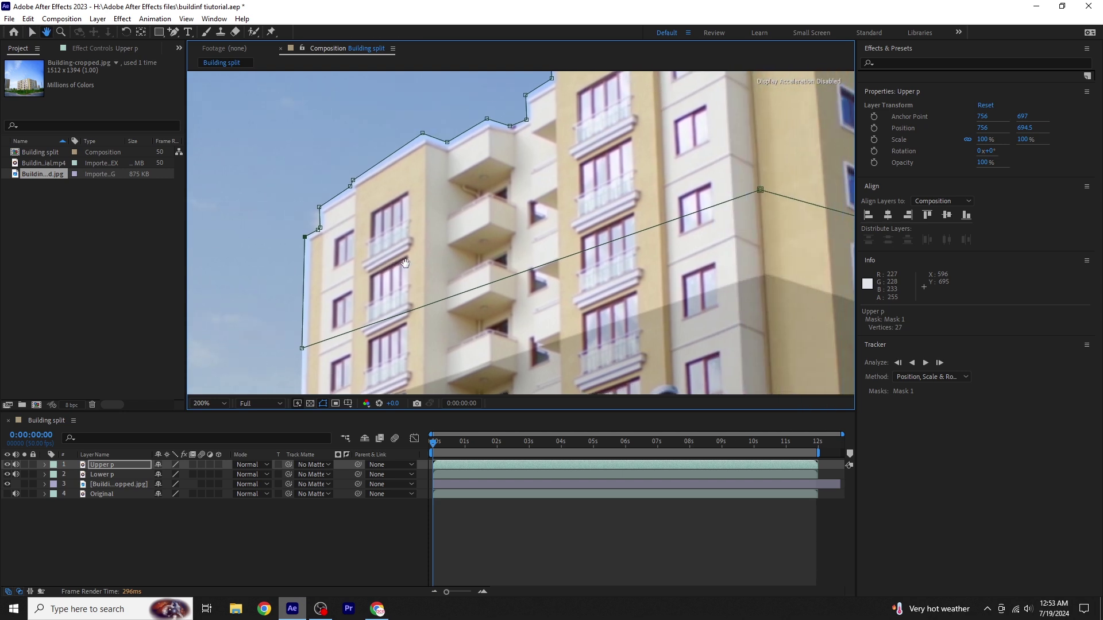
pyautogui.press(',')
pyautogui.press('h')
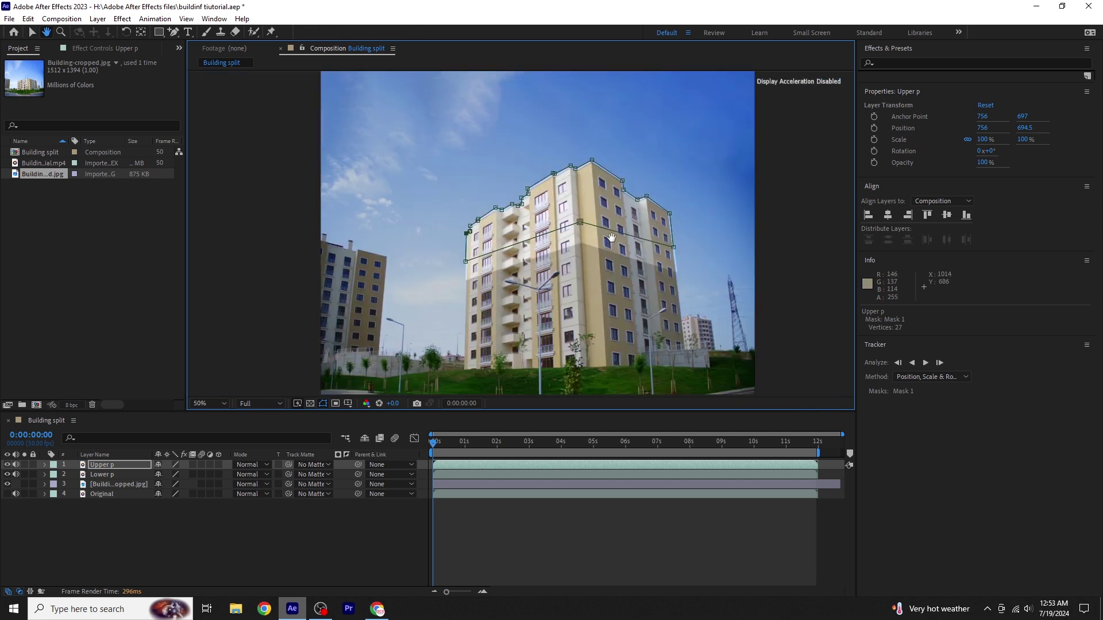
pyautogui.press('.')
pyautogui.moveTo(611, 220); pyautogui.dragTo(490, 217)
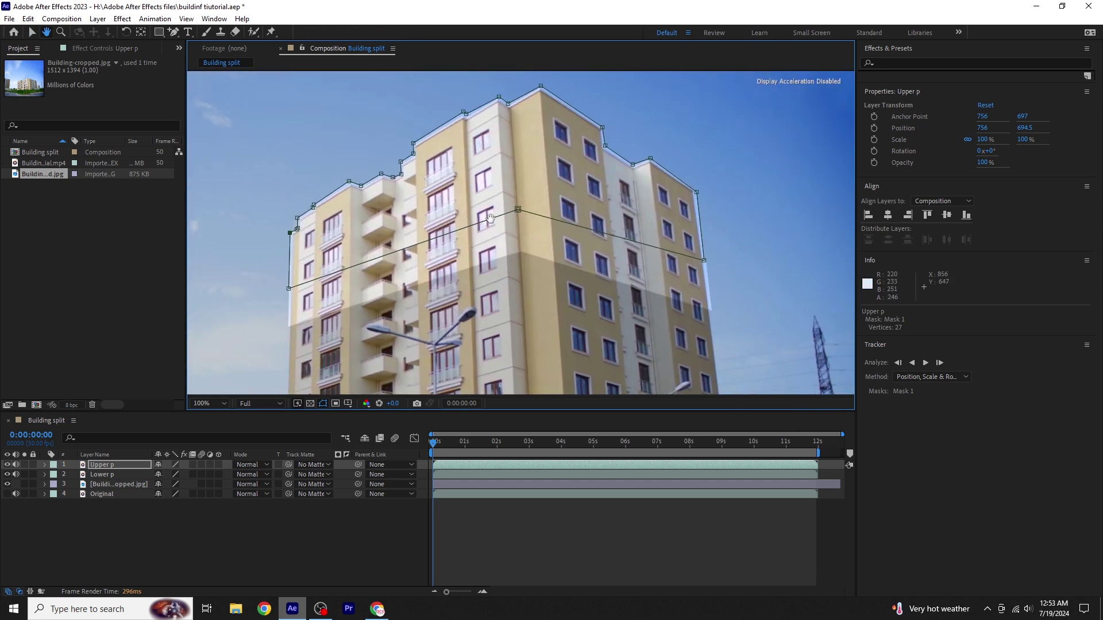
pyautogui.press('v')
pyautogui.click(6, 466)
pyautogui.click(7, 464)
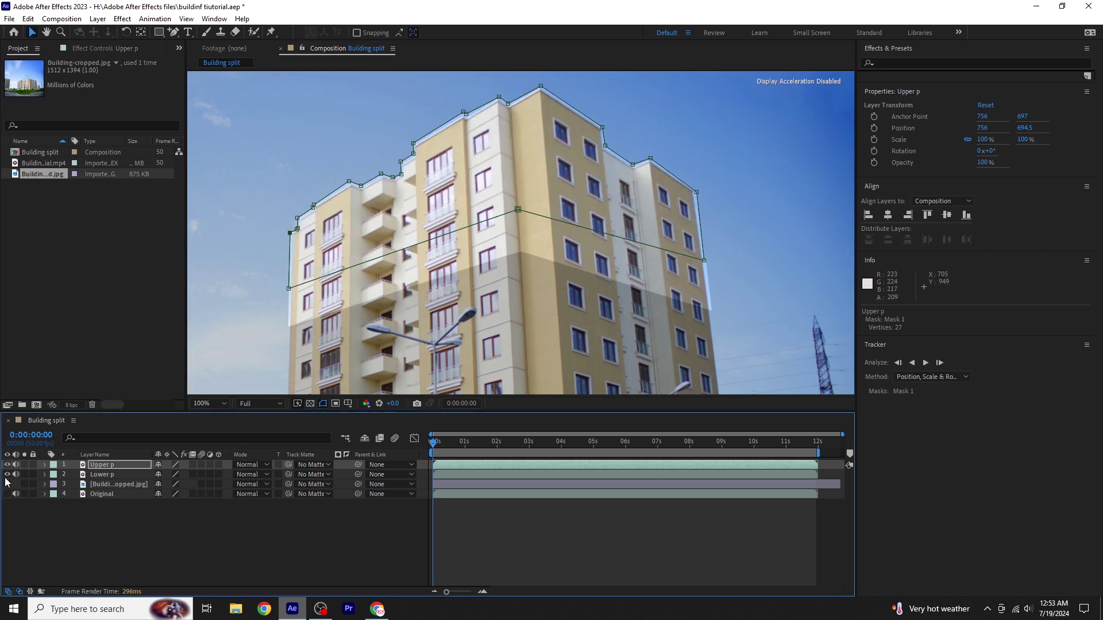
# Step: Show the Building-cropped.jpg layer and raise its opacity until it blends with the masked copies
pyautogui.click(5, 475)
pyautogui.click(118, 485)
pyautogui.press('t')
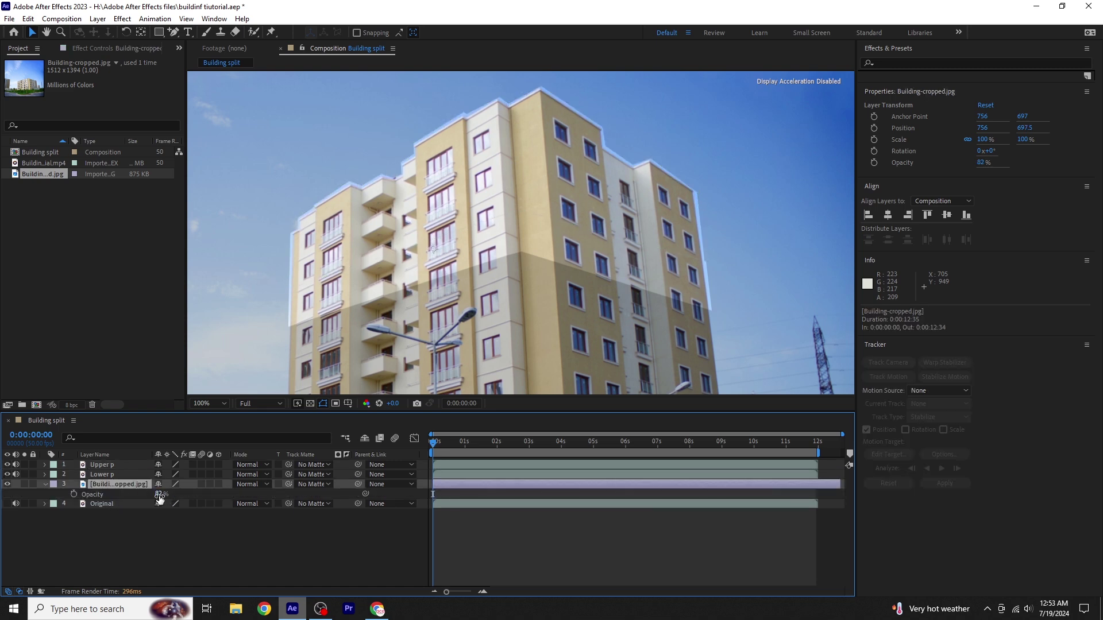
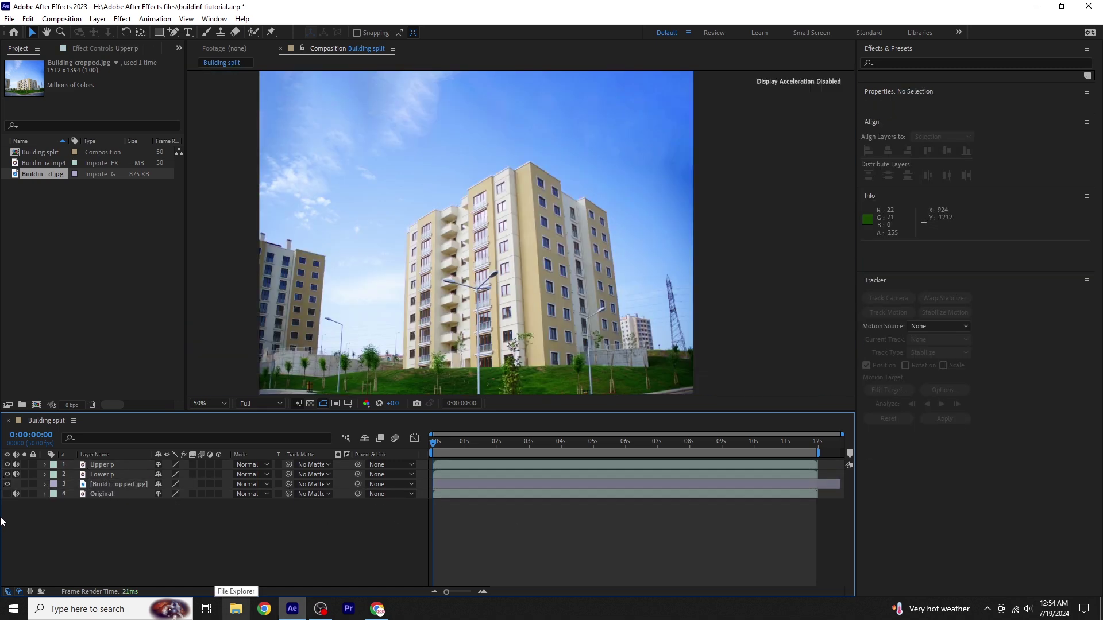
# Step: Create a null object above the Upper p layer and rename it Upper Null
pyautogui.click(99, 466)
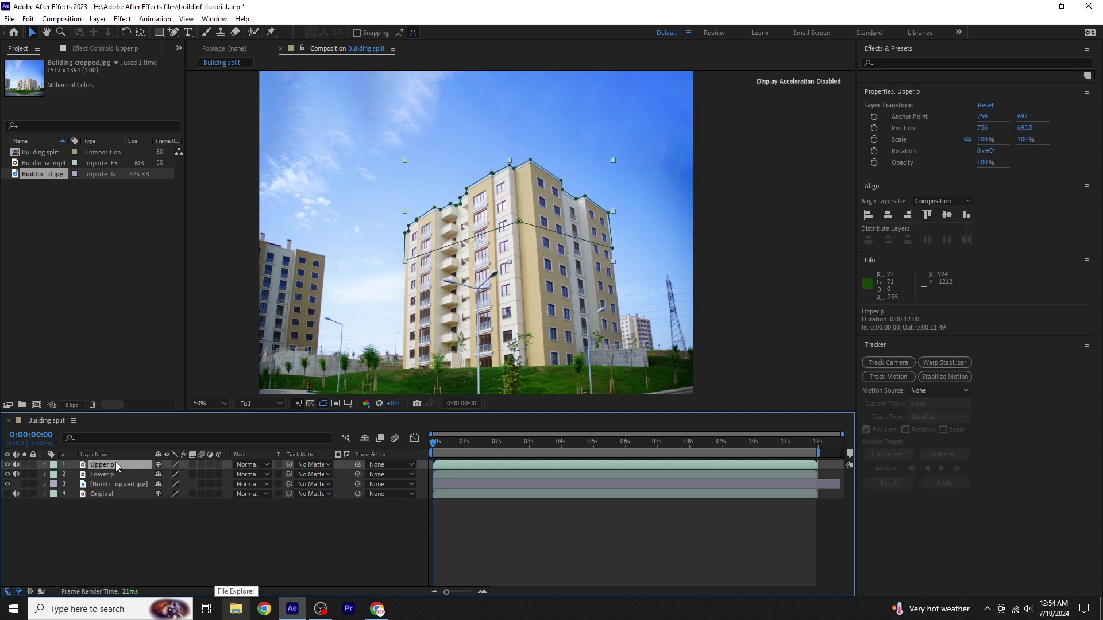
pyautogui.click(99, 19)
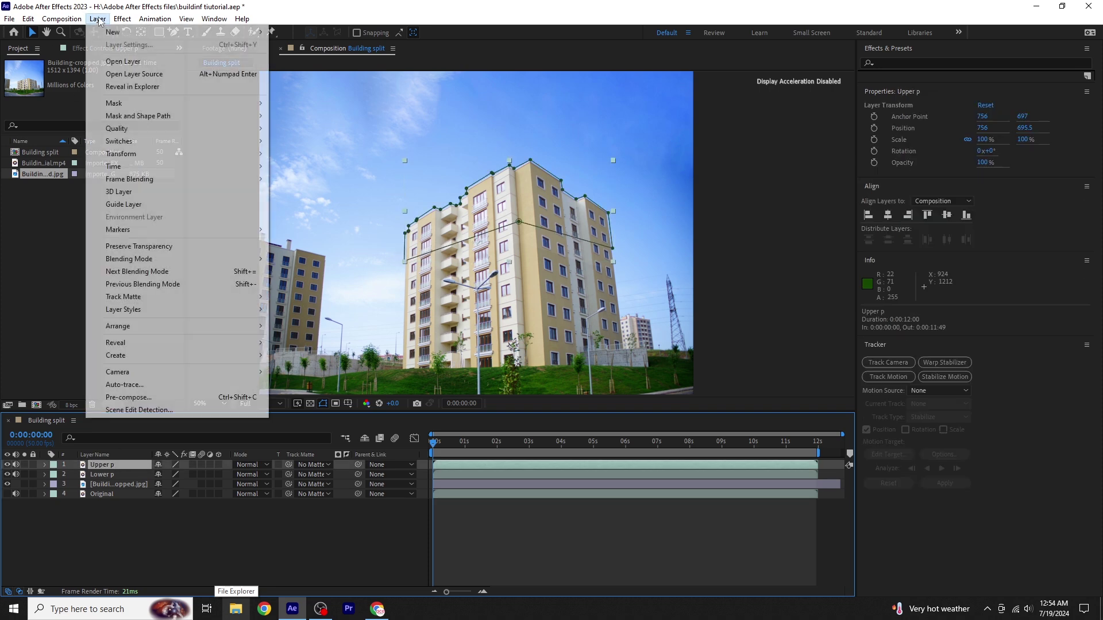
pyautogui.moveTo(109, 34)
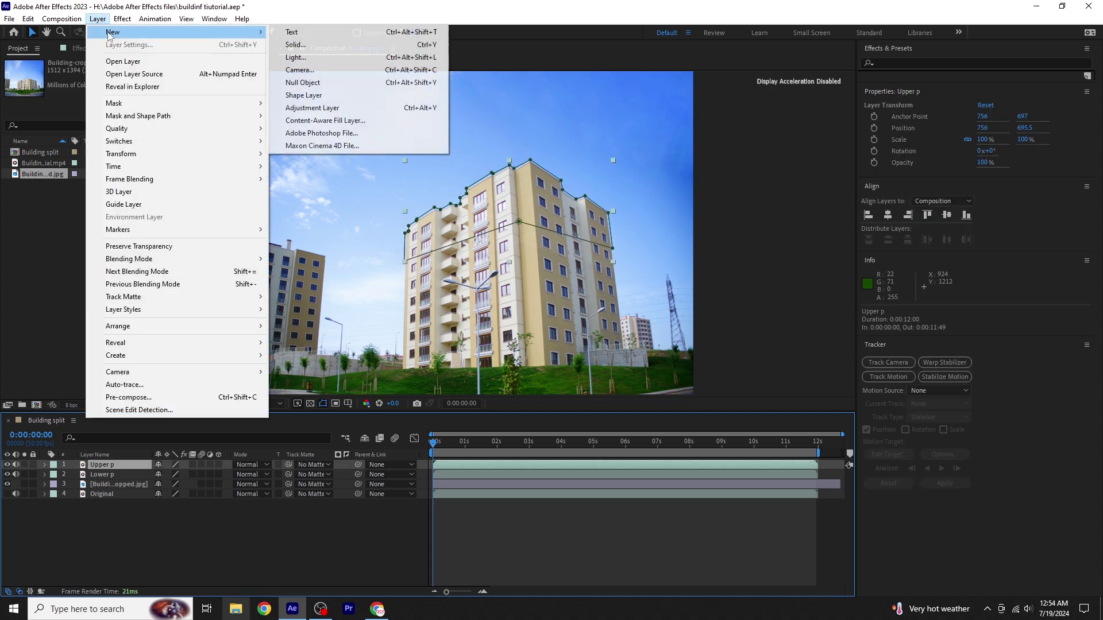
pyautogui.click(332, 83)
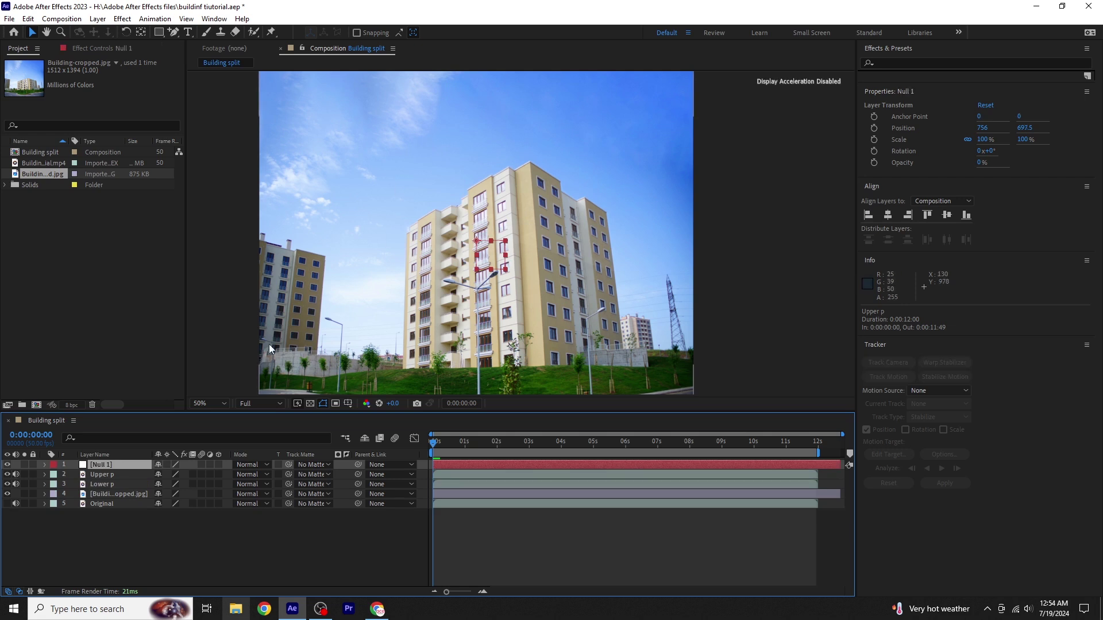
pyautogui.rightClick(113, 467)
pyautogui.click(189, 434)
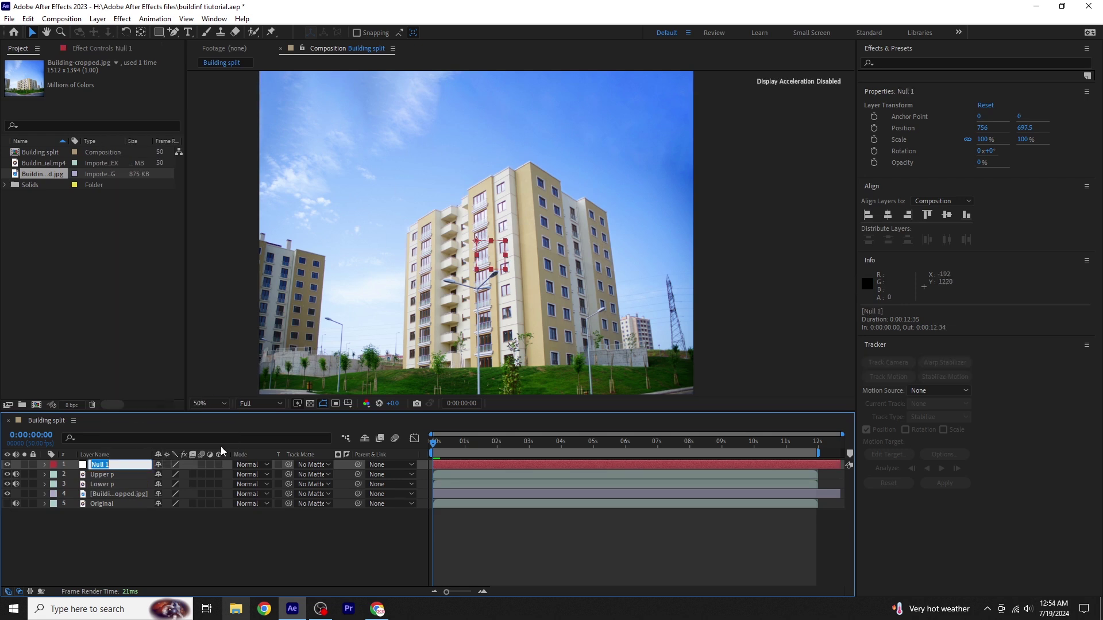
pyautogui.click(112, 545)
# Step: Set the Upper p layer's label colour to Red to match Upper Null
pyautogui.click(50, 474)
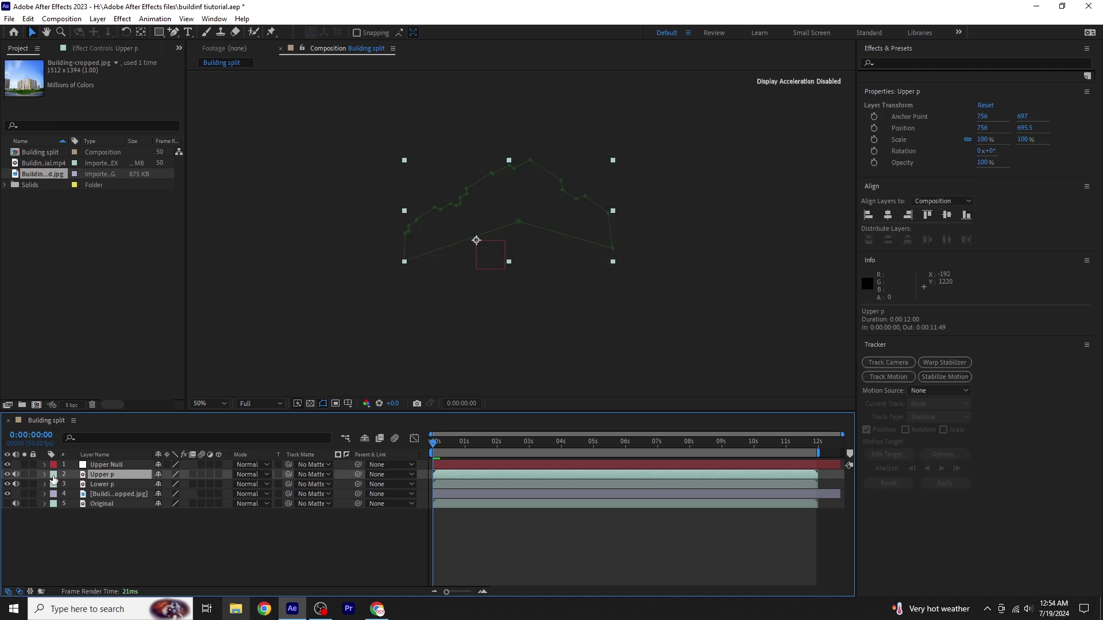
pyautogui.click(53, 479)
pyautogui.click(98, 265)
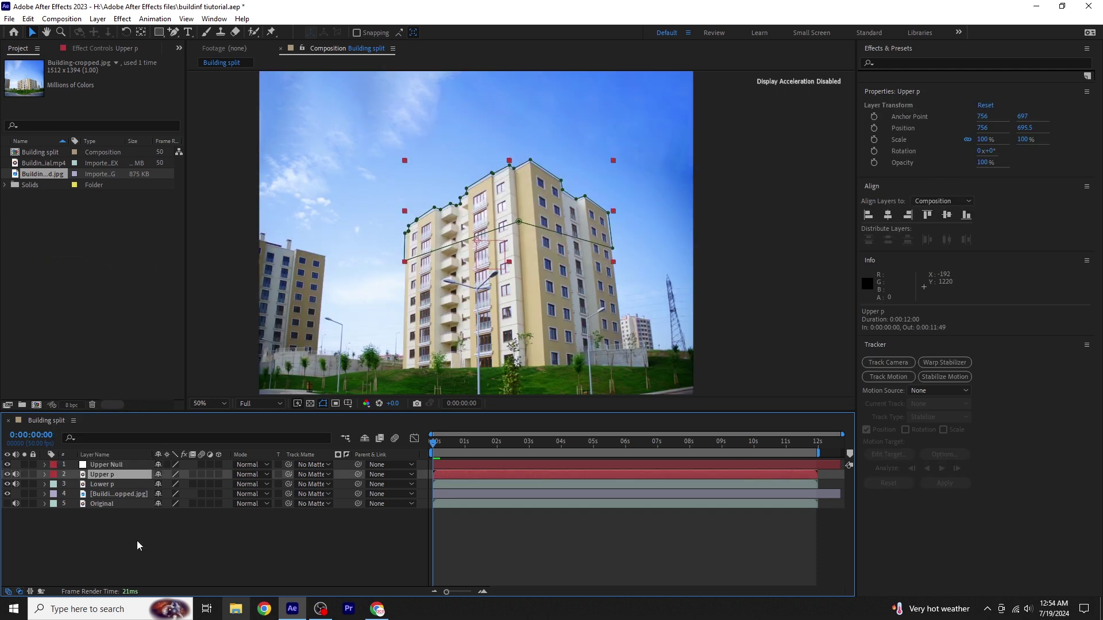
pyautogui.click(118, 565)
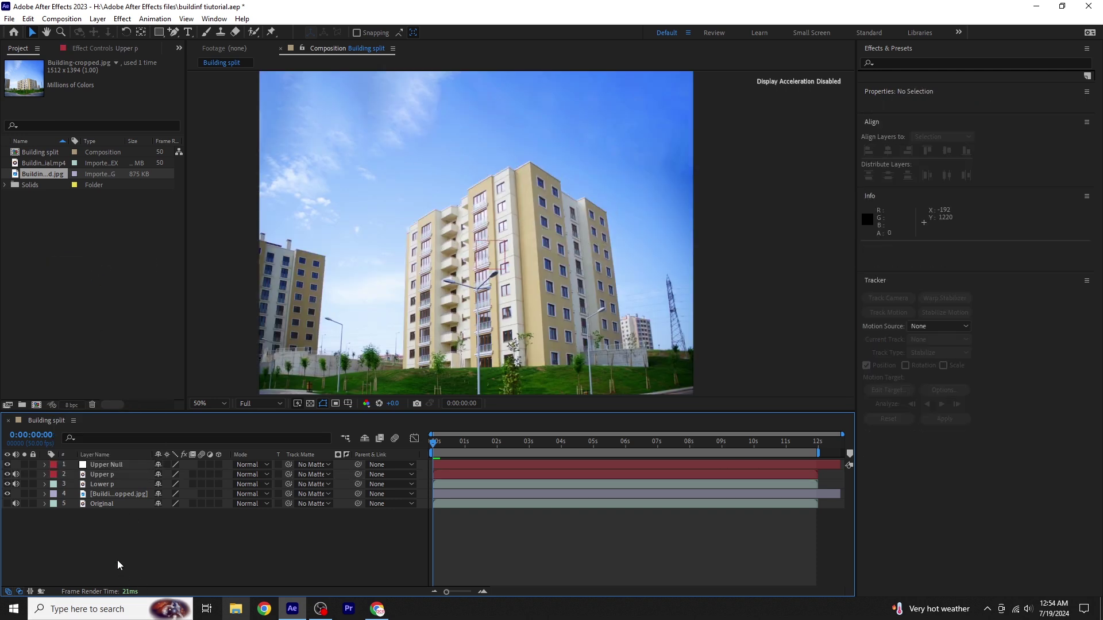
# Step: Parent the Upper p layer to Upper Null
pyautogui.click(113, 475)
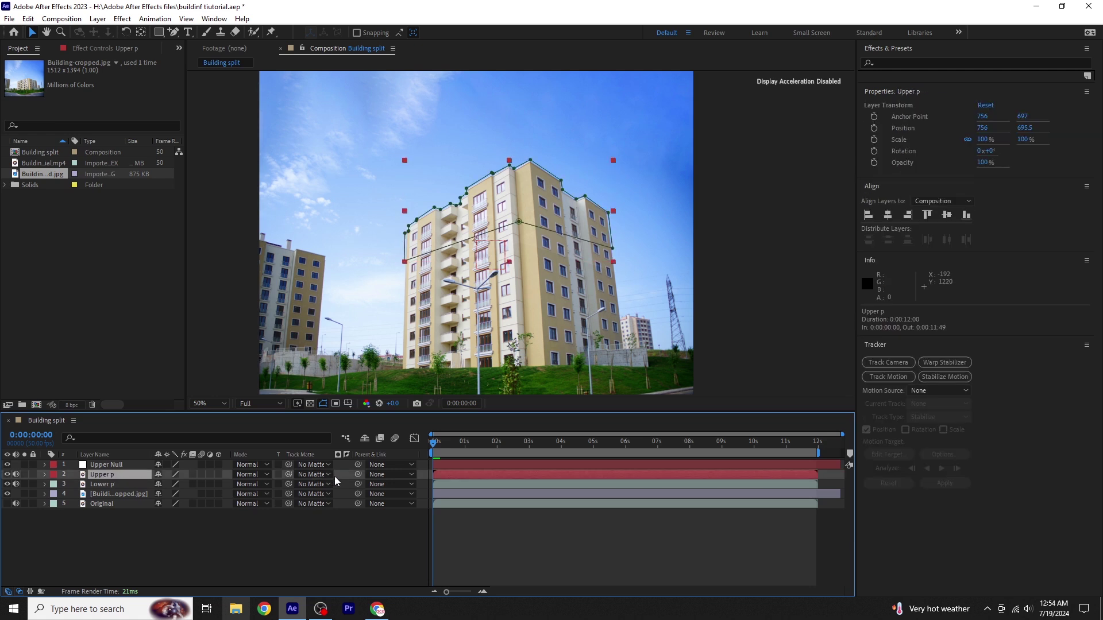
pyautogui.moveTo(357, 478); pyautogui.dragTo(107, 466)
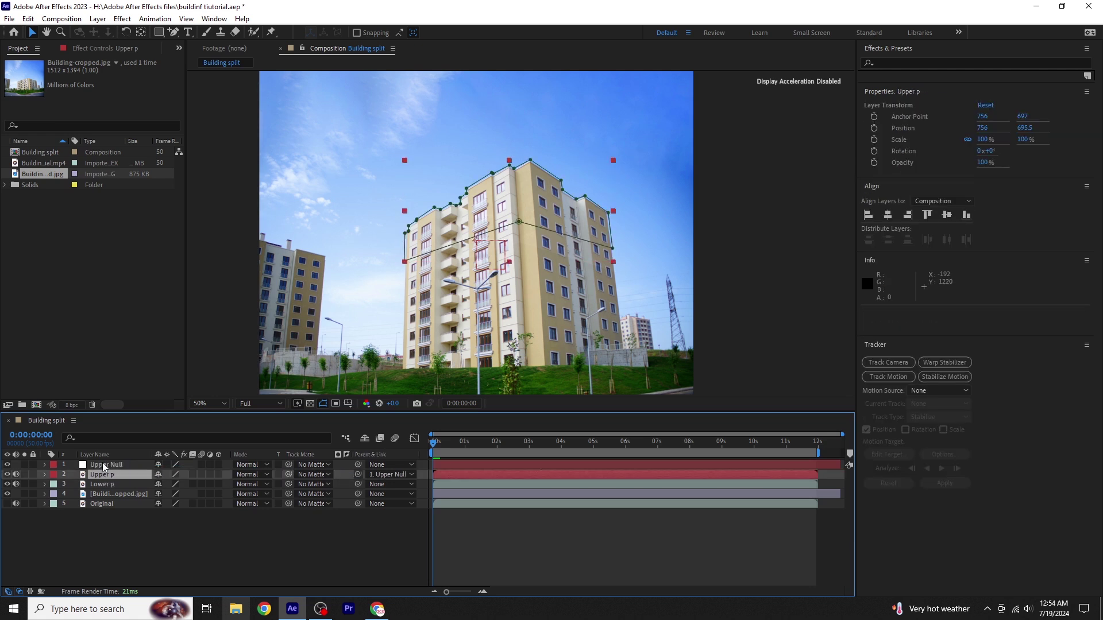
pyautogui.press('capslock')
# Step: Create a null object directly above the Lower p layer and rename it Lower Null
pyautogui.click(89, 484)
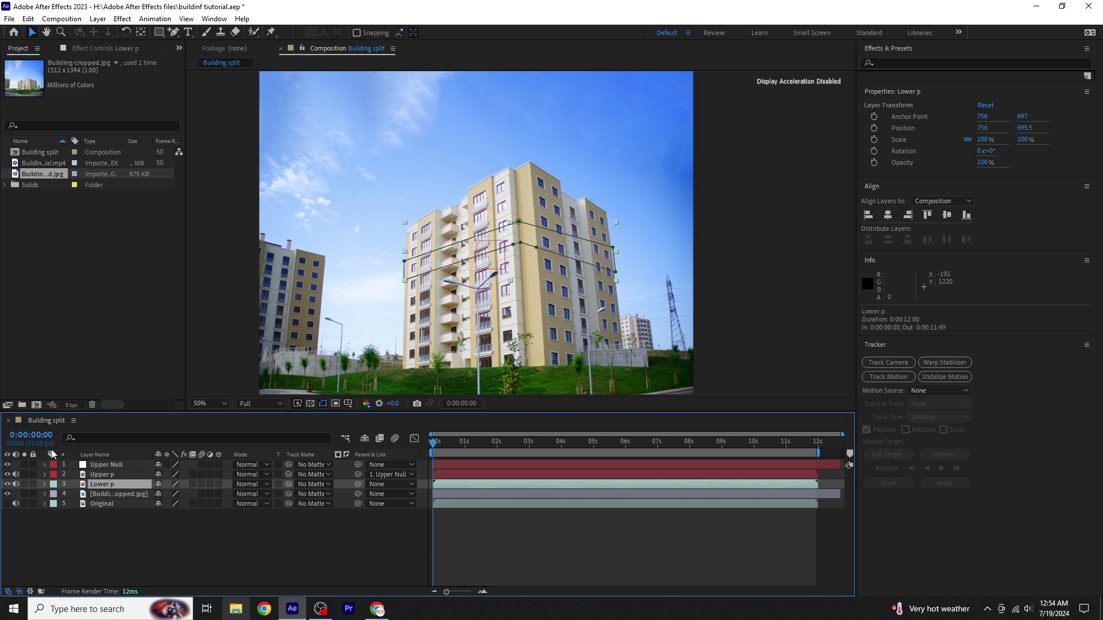
pyautogui.click(98, 19)
pyautogui.moveTo(118, 31)
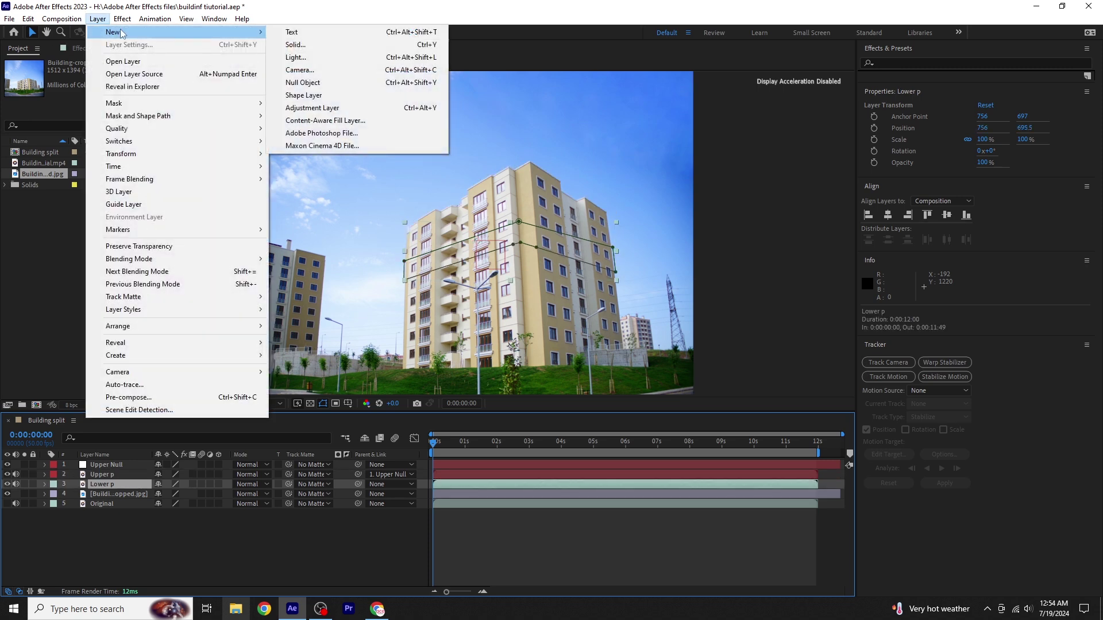
pyautogui.click(302, 82)
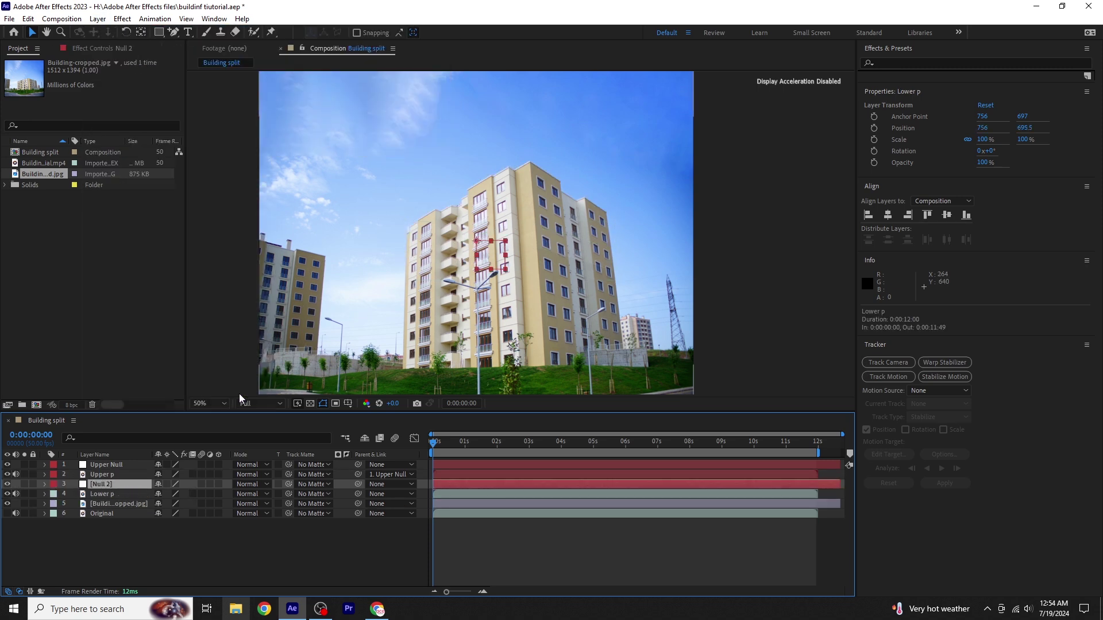
pyautogui.rightClick(111, 484)
pyautogui.click(138, 452)
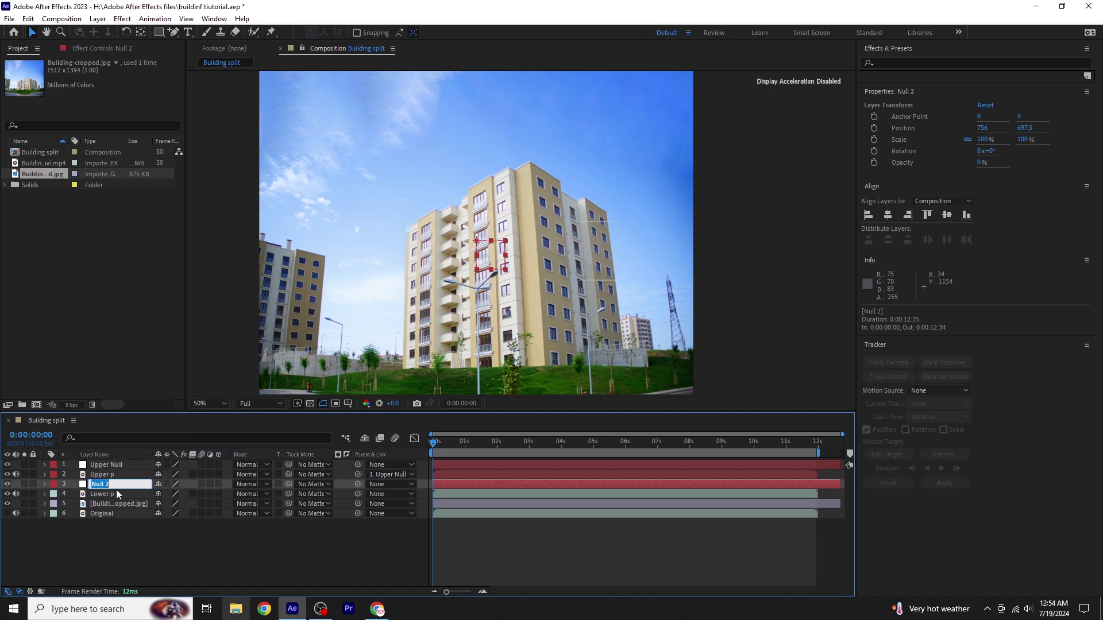
pyautogui.write('Lower')
pyautogui.click(115, 535)
# Step: Set the label colour of both the Lower Null and Lower p layers to Green
pyautogui.click(126, 495)
pyautogui.click(89, 483)
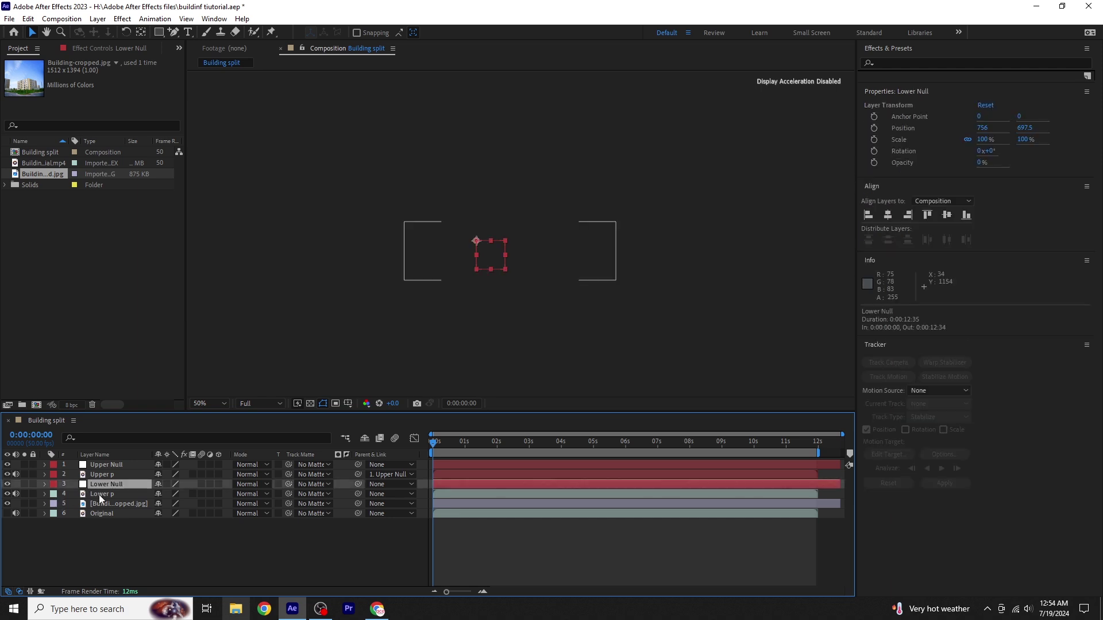
pyautogui.click(99, 495)
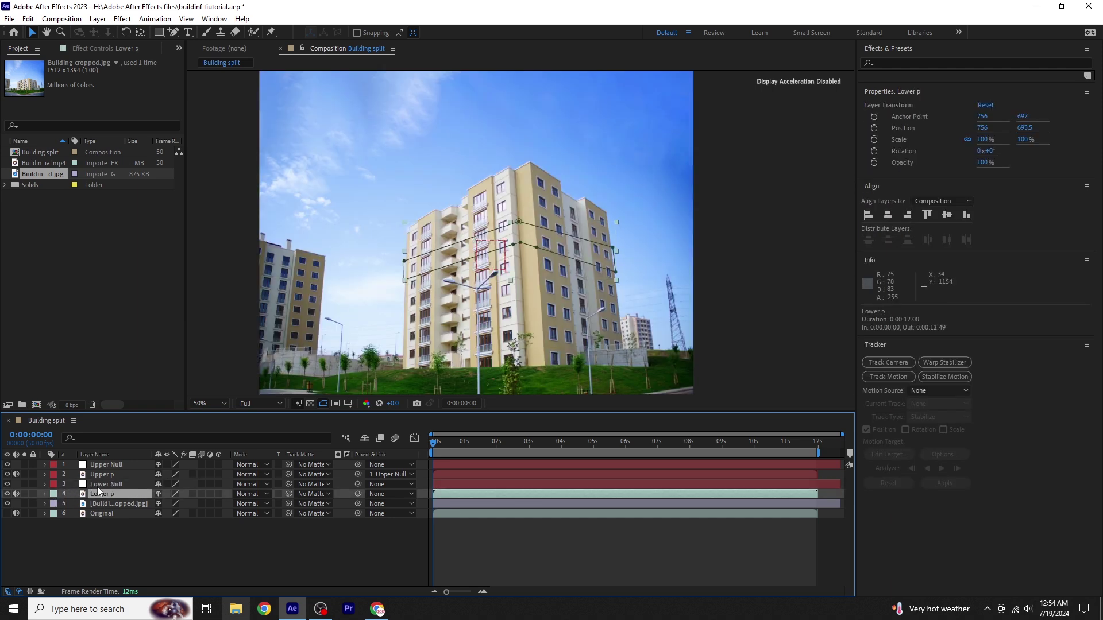
pyautogui.keyDown('ctrl'); pyautogui.click(96, 485); pyautogui.keyUp('ctrl')
pyautogui.click(52, 486)
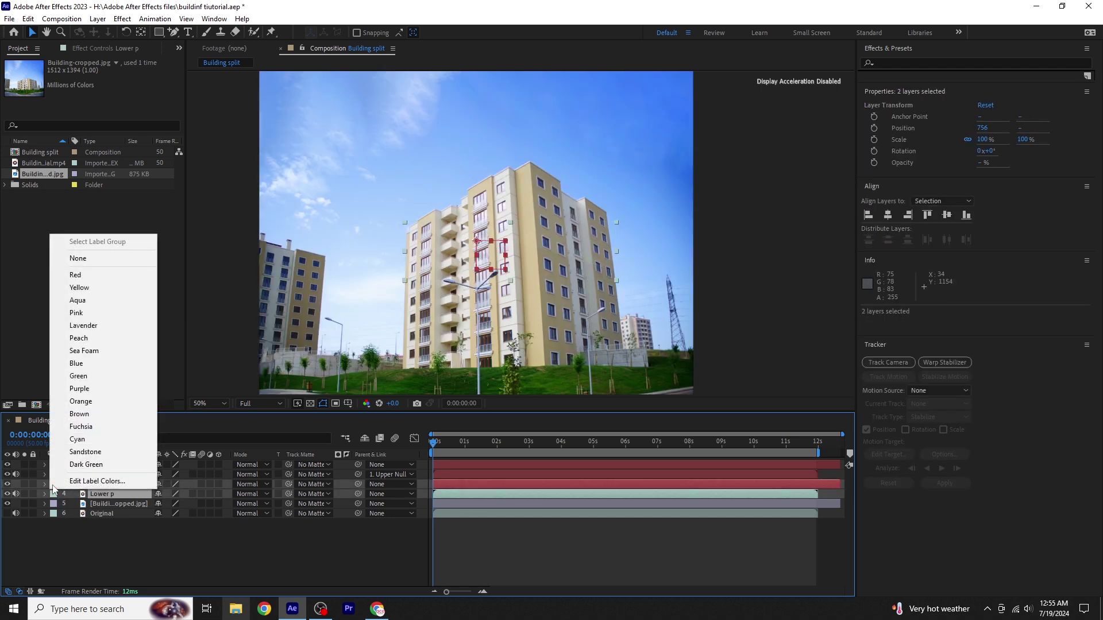
pyautogui.click(88, 376)
pyautogui.click(153, 551)
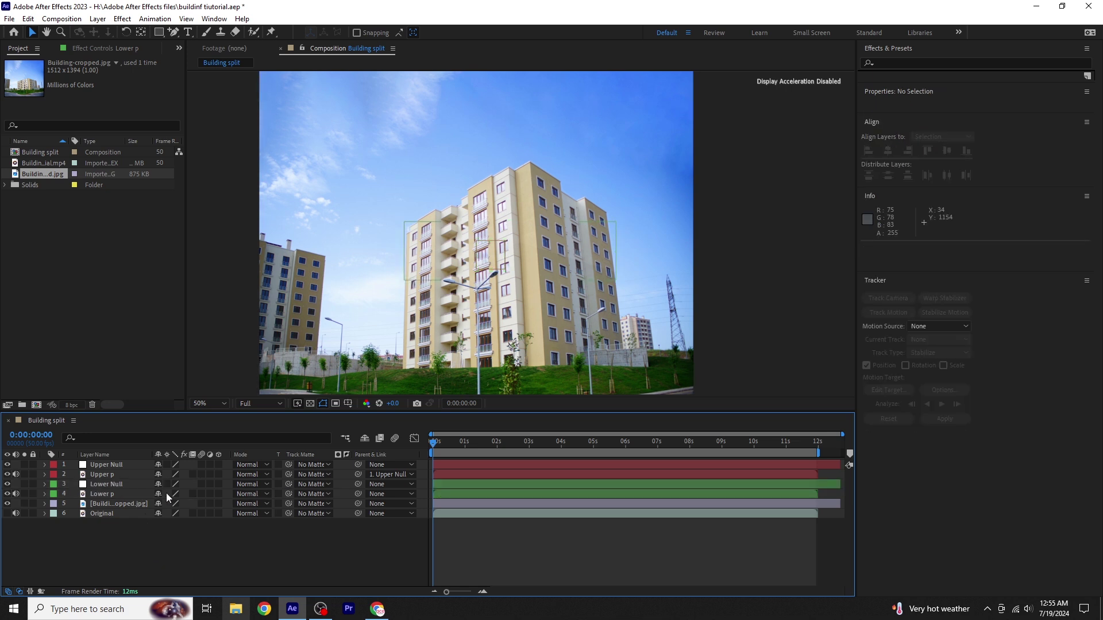
# Step: Parent the Lower p layer to Lower Null
pyautogui.click(133, 493)
pyautogui.moveTo(359, 495); pyautogui.dragTo(106, 485)
pyautogui.click(119, 537)
# Step: Add starting Position and Rotation keyframes to Upper Null at 0:00:00:10
pyautogui.moveTo(434, 446); pyautogui.dragTo(442, 452)
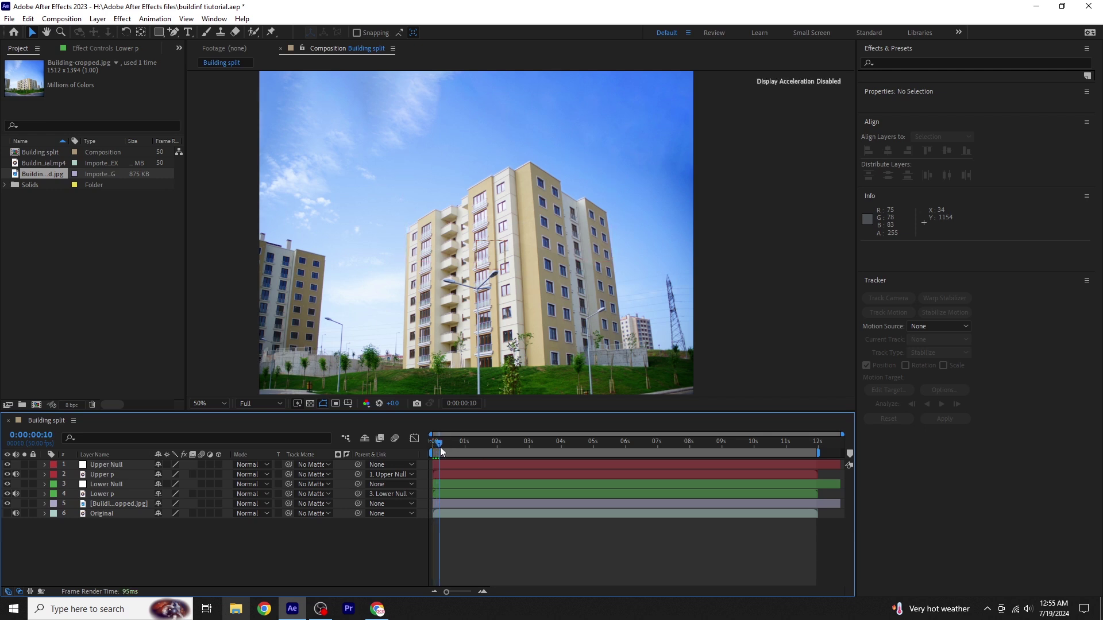
pyautogui.click(115, 466)
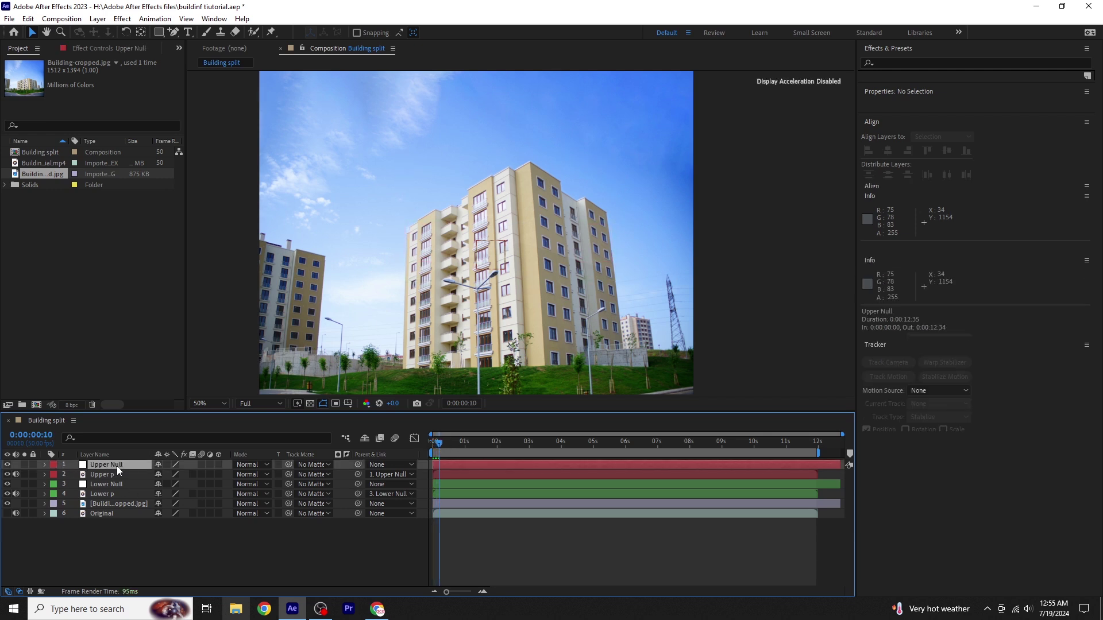
pyautogui.press('p')
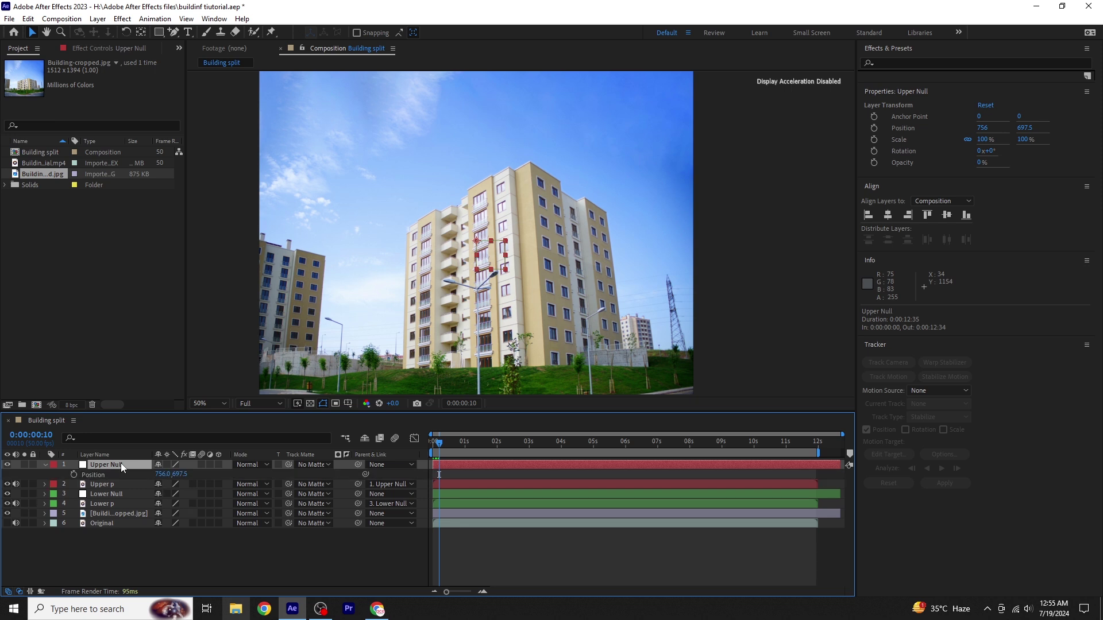
pyautogui.hotkey('shift', 'r')
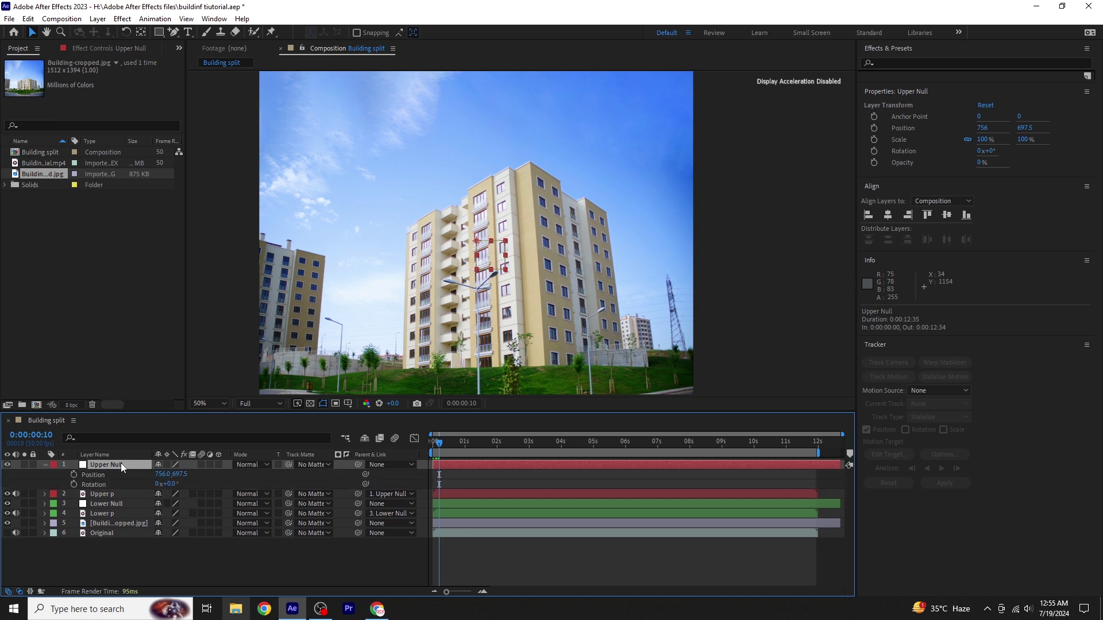
pyautogui.click(73, 475)
pyautogui.click(73, 483)
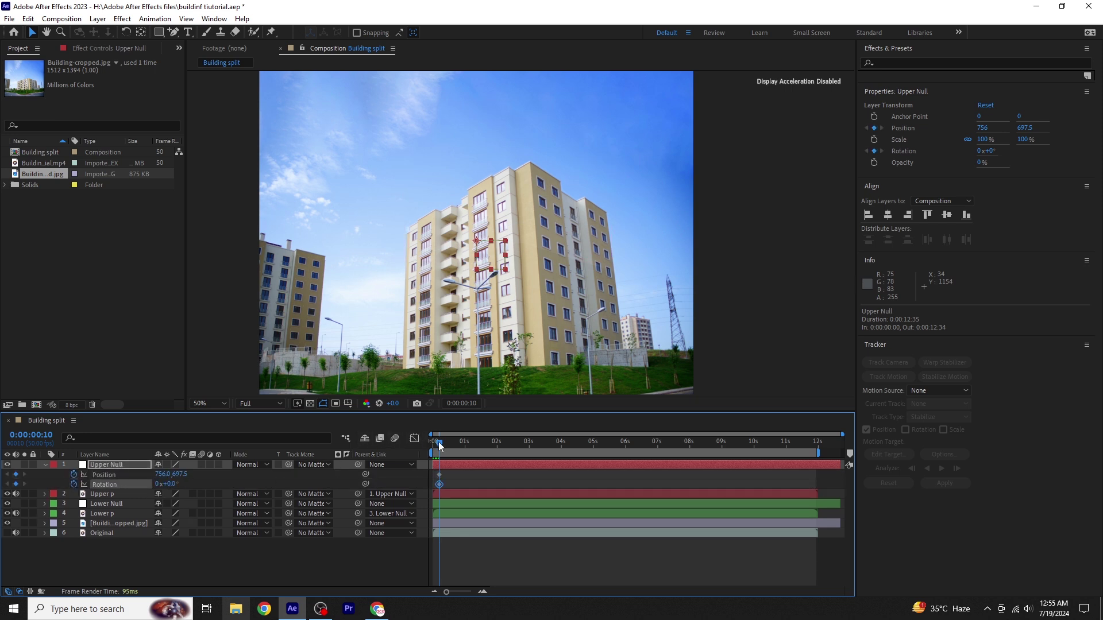
# Step: At 0:00:03:02, raise Upper Null by setting its Y position to 427.5, with the whole composition fitted in view
pyautogui.moveTo(442, 446); pyautogui.dragTo(532, 485)
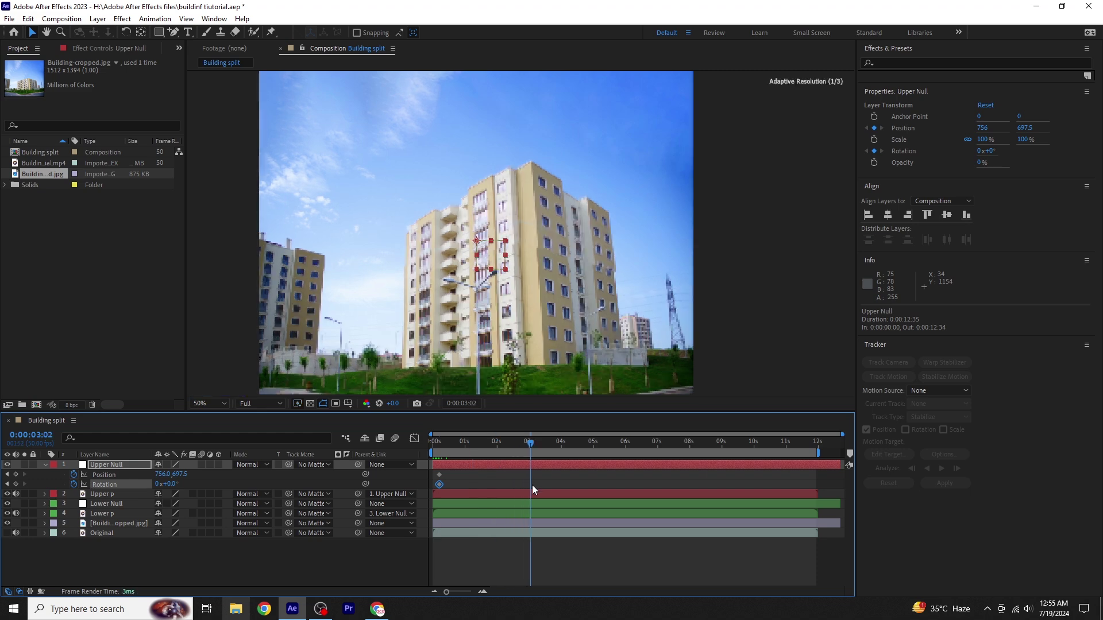
pyautogui.moveTo(183, 473); pyautogui.dragTo(33, 476)
pyautogui.click(209, 404)
pyautogui.click(230, 205)
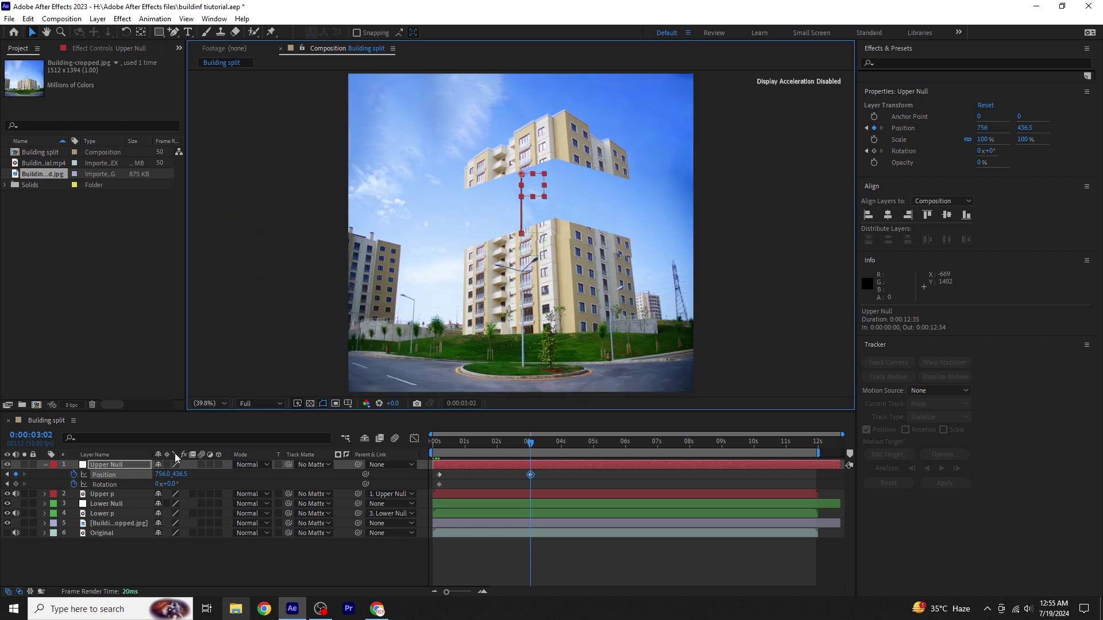
pyautogui.moveTo(176, 475); pyautogui.dragTo(172, 474)
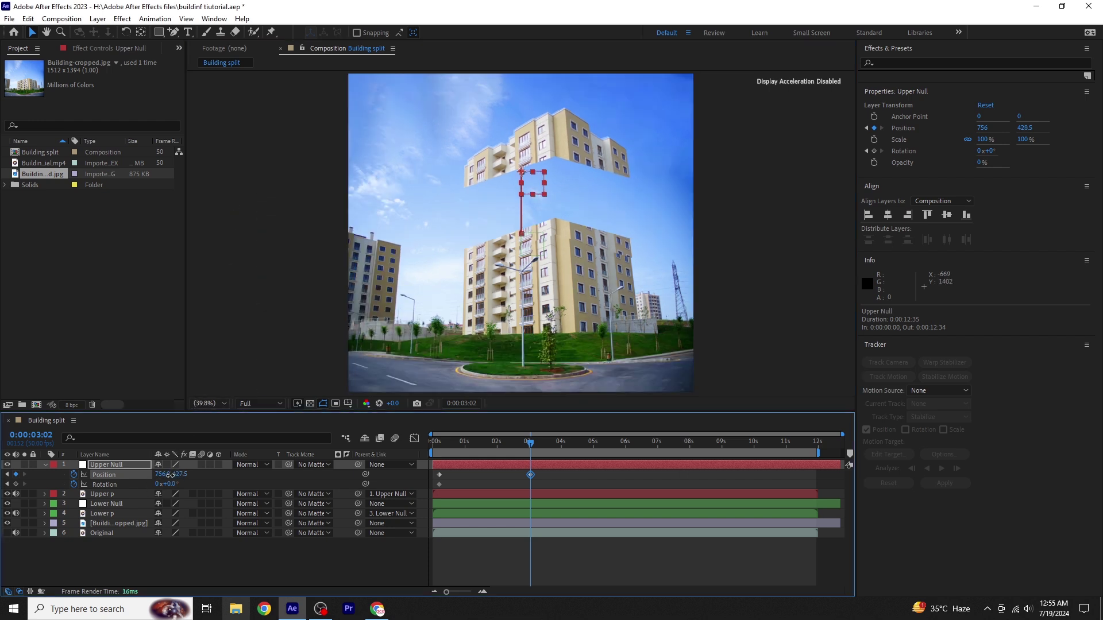
# Step: Set Upper Null's rotation to 11° at 0:00:03:02 and collapse the layer's properties
pyautogui.moveTo(172, 485); pyautogui.dragTo(179, 487)
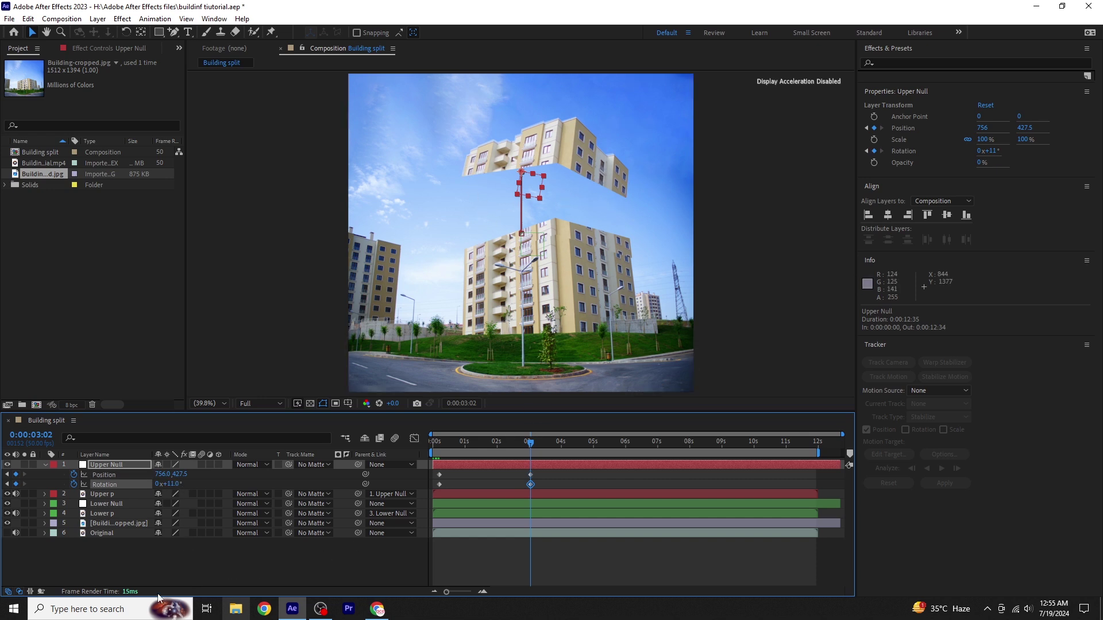
pyautogui.click(44, 466)
pyautogui.click(160, 542)
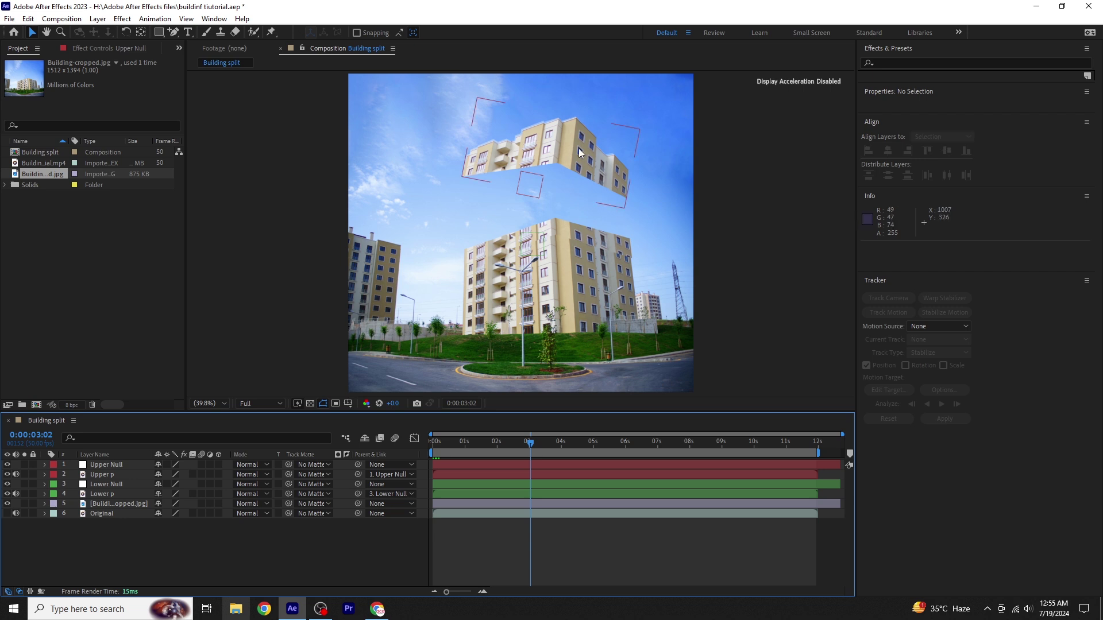
# Step: Reveal Upper Null's keyframed properties and inspect the gap beneath the raised upper building at 100% view
pyautogui.press('/')
pyautogui.click(152, 466)
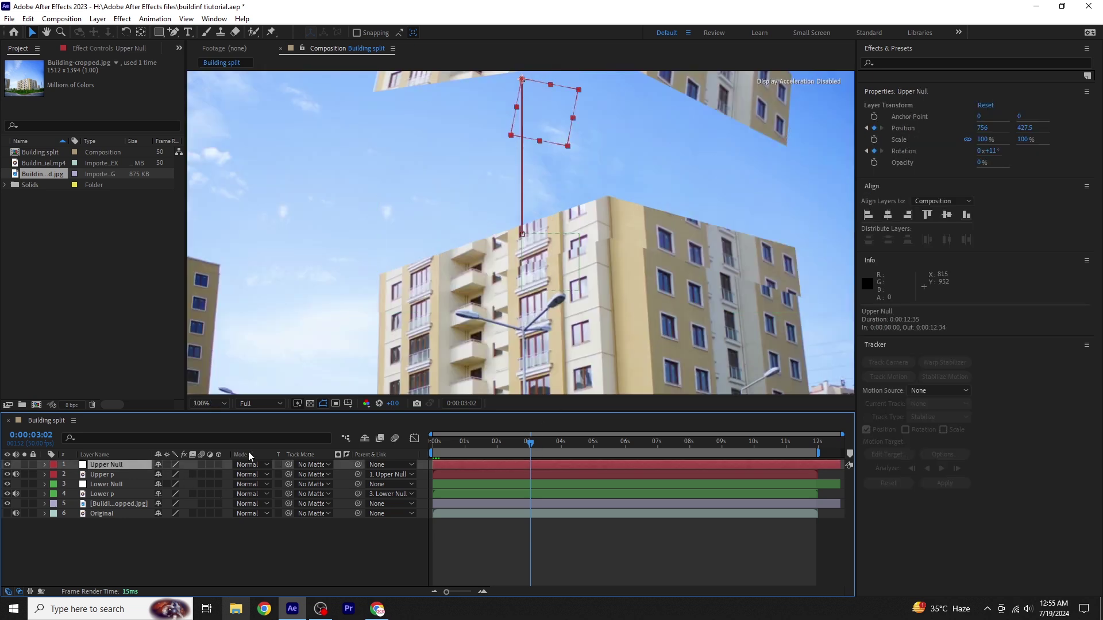
pyautogui.press('u')
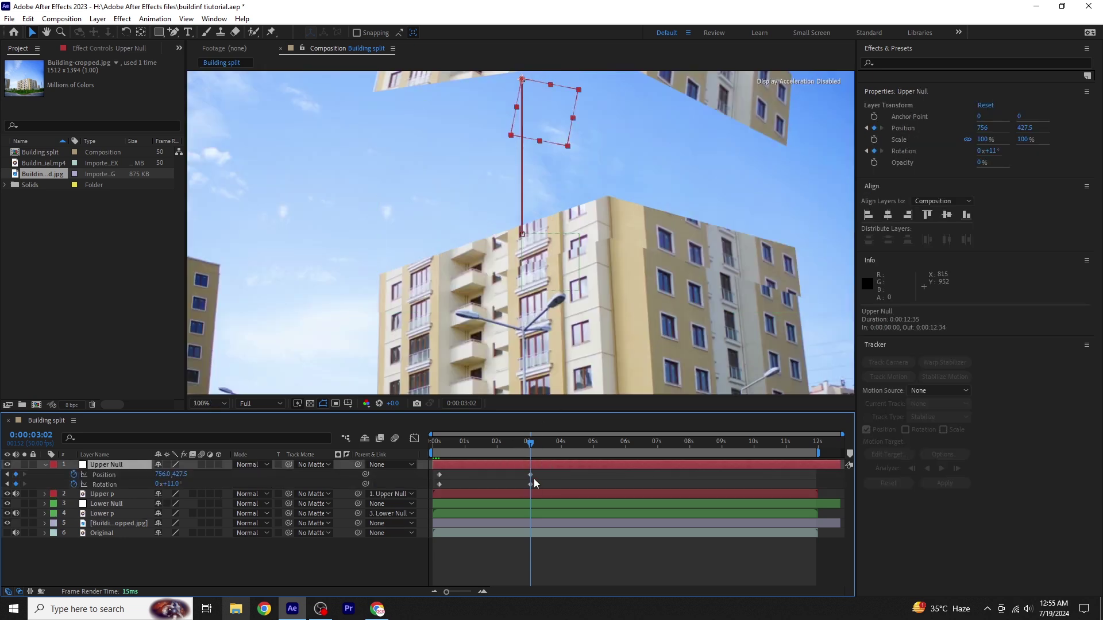
pyautogui.moveTo(554, 168); pyautogui.dragTo(470, 291)
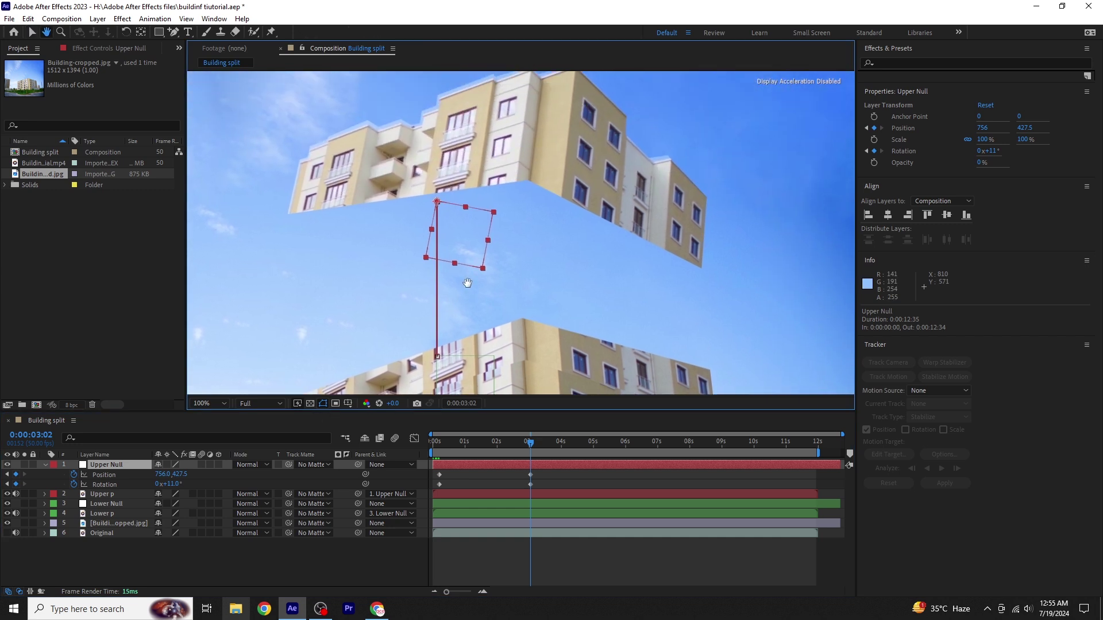
pyautogui.click(106, 564)
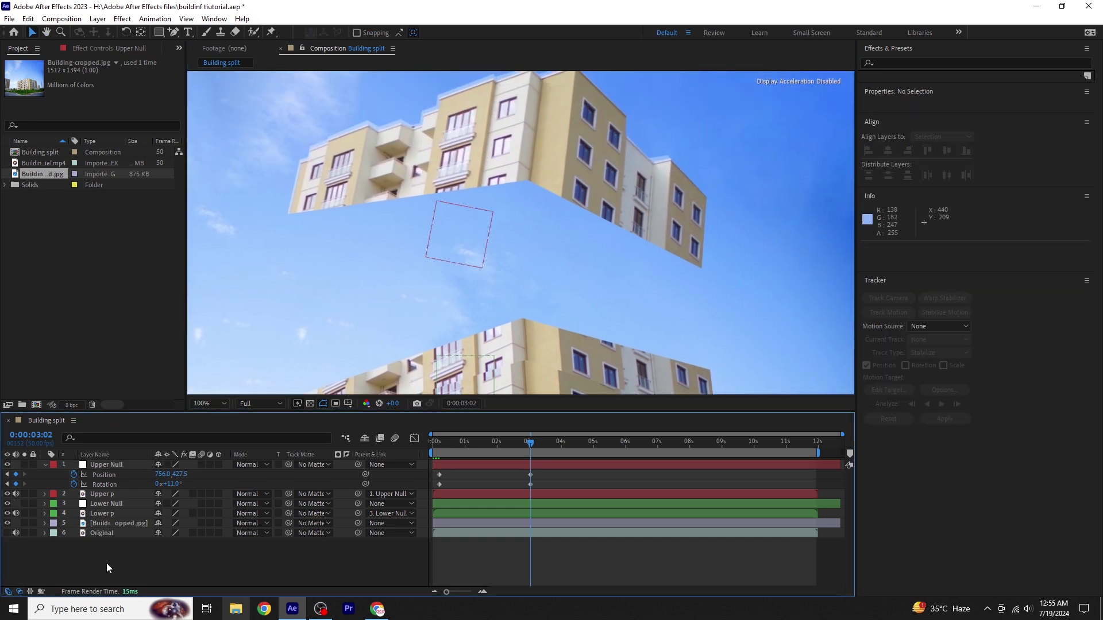
# Step: With the Pen tool, draw a closed dark brown shape along the raised upper building's cut edge to form its underside
pyautogui.click(186, 33)
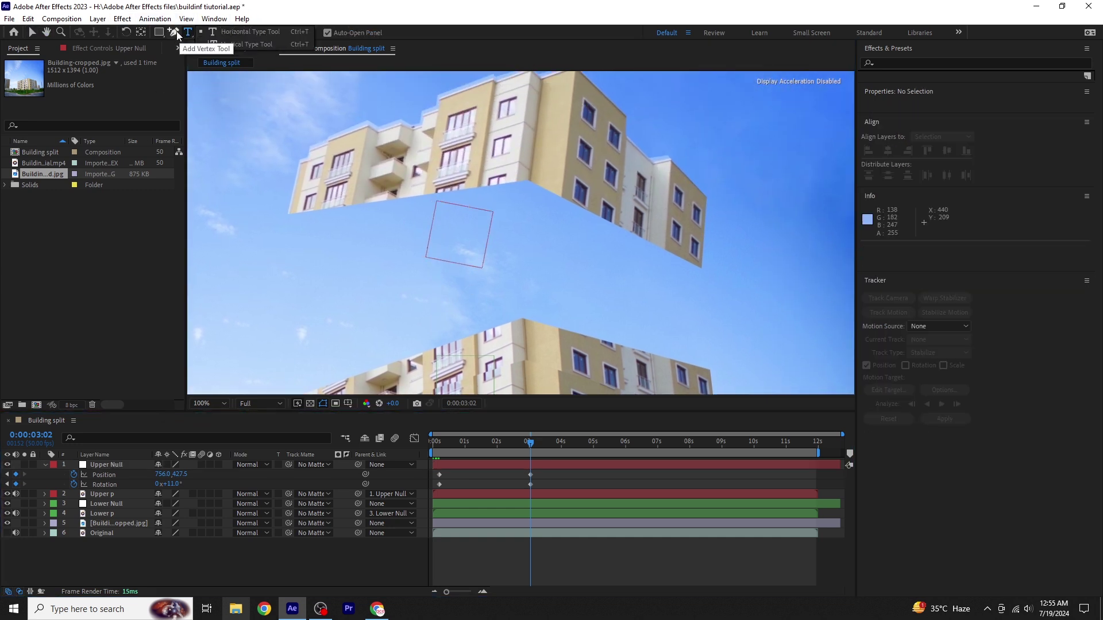
pyautogui.click(173, 33)
pyautogui.click(224, 33)
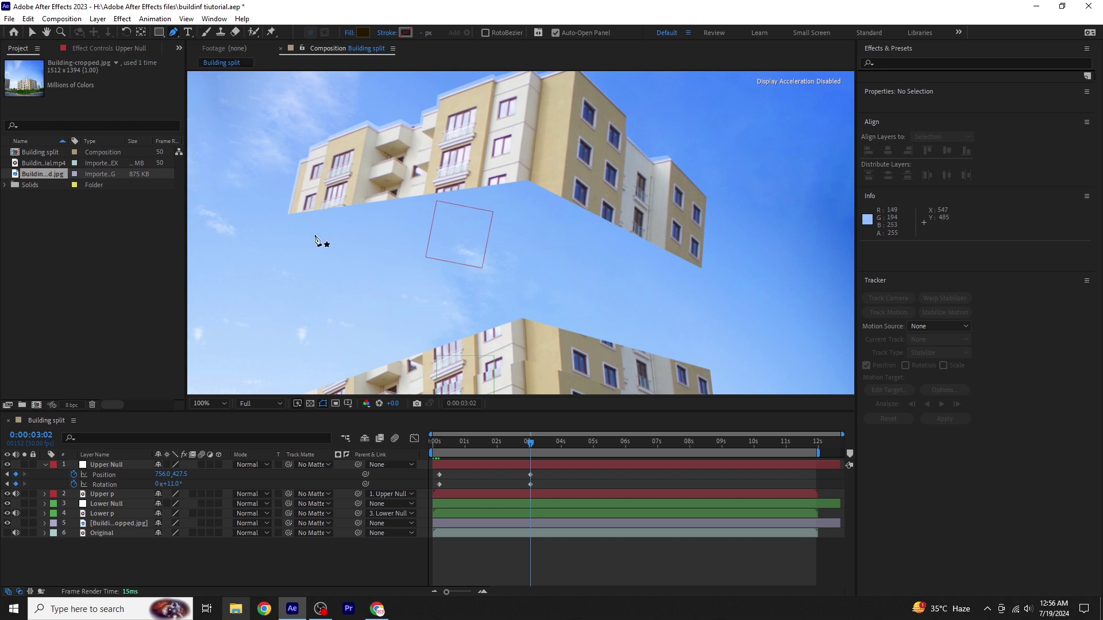
pyautogui.click(287, 214)
pyautogui.click(516, 182)
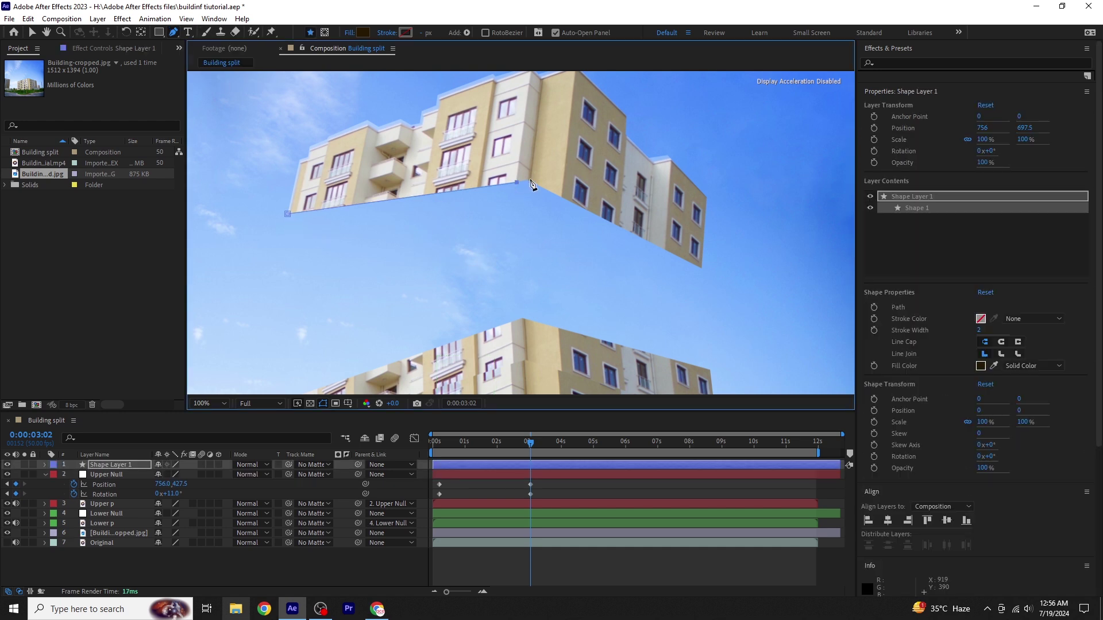
pyautogui.click(700, 266)
pyautogui.click(515, 329)
pyautogui.click(287, 214)
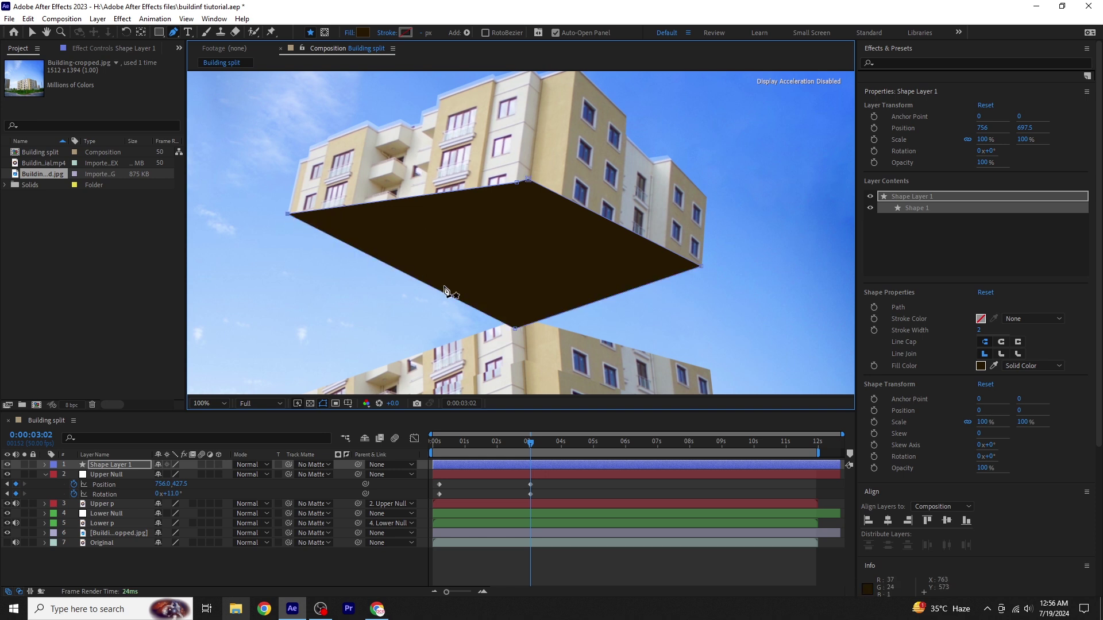
# Step: Reshape the dark underside by moving its lowest corner up and to the left, clear of the lower building
pyautogui.moveTo(515, 329); pyautogui.dragTo(431, 284)
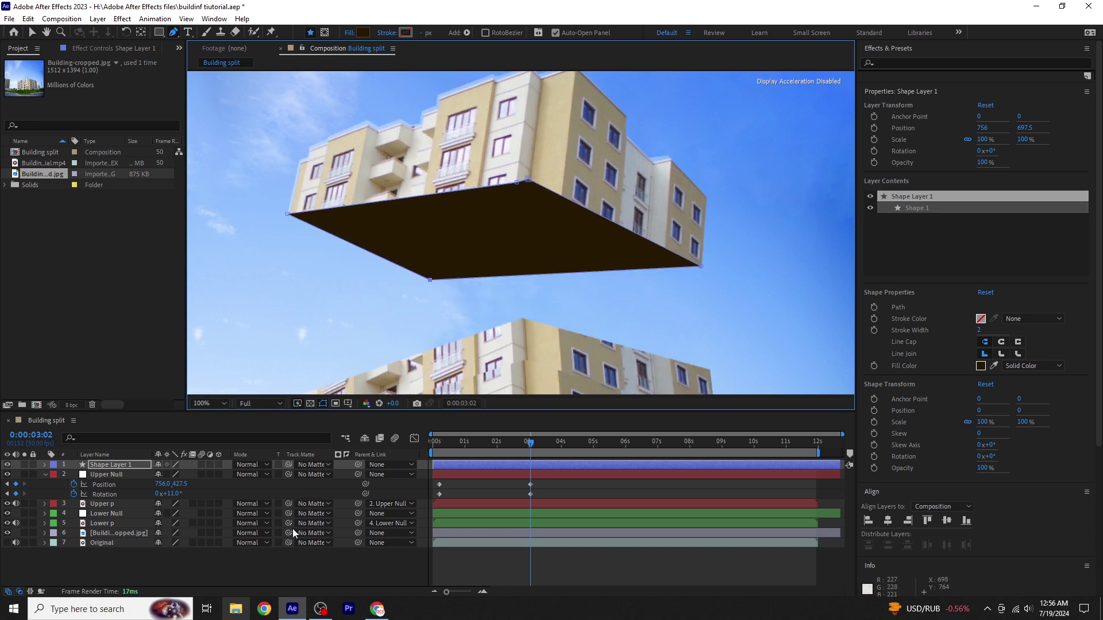
pyautogui.click(281, 570)
pyautogui.click(280, 569)
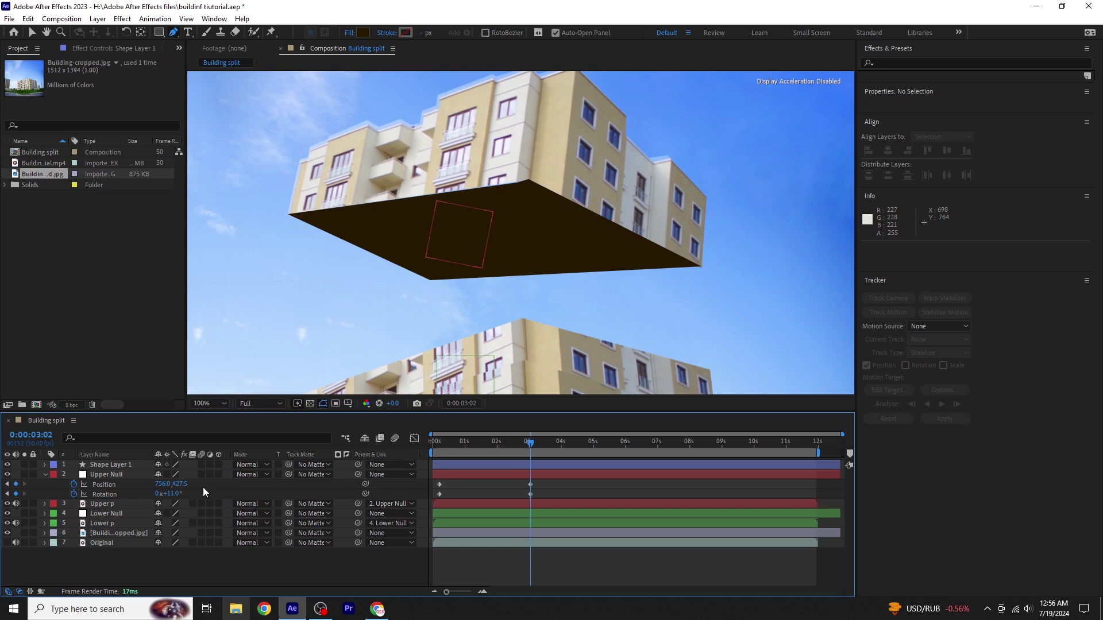
# Step: Set Shape Layer 1's label color to Red and collapse Upper Null's properties
pyautogui.click(53, 466)
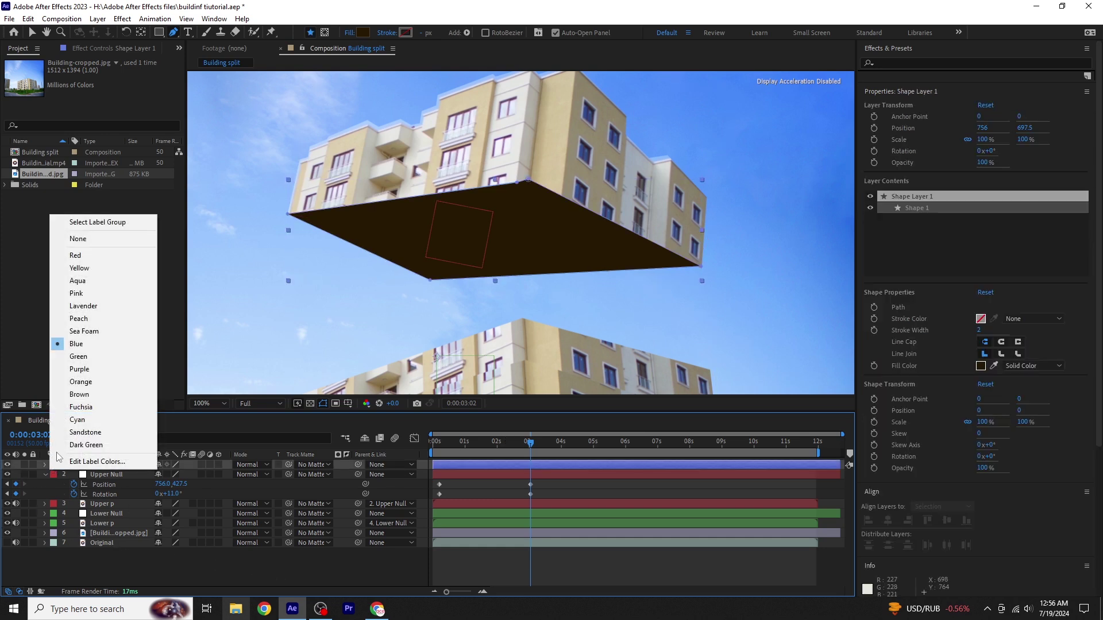
pyautogui.click(81, 255)
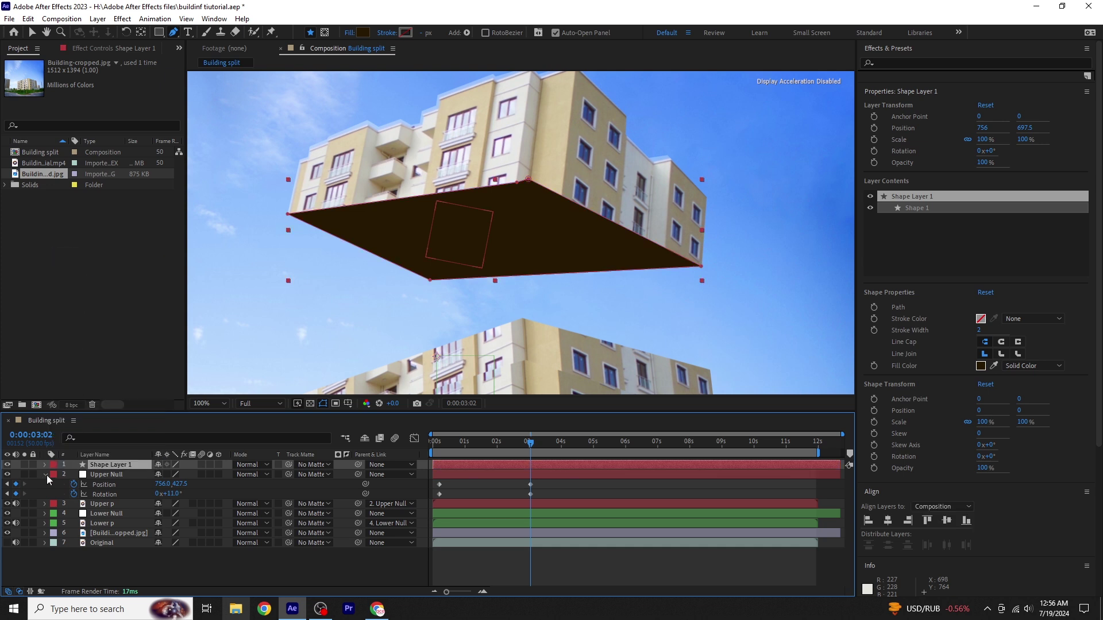
pyautogui.click(46, 474)
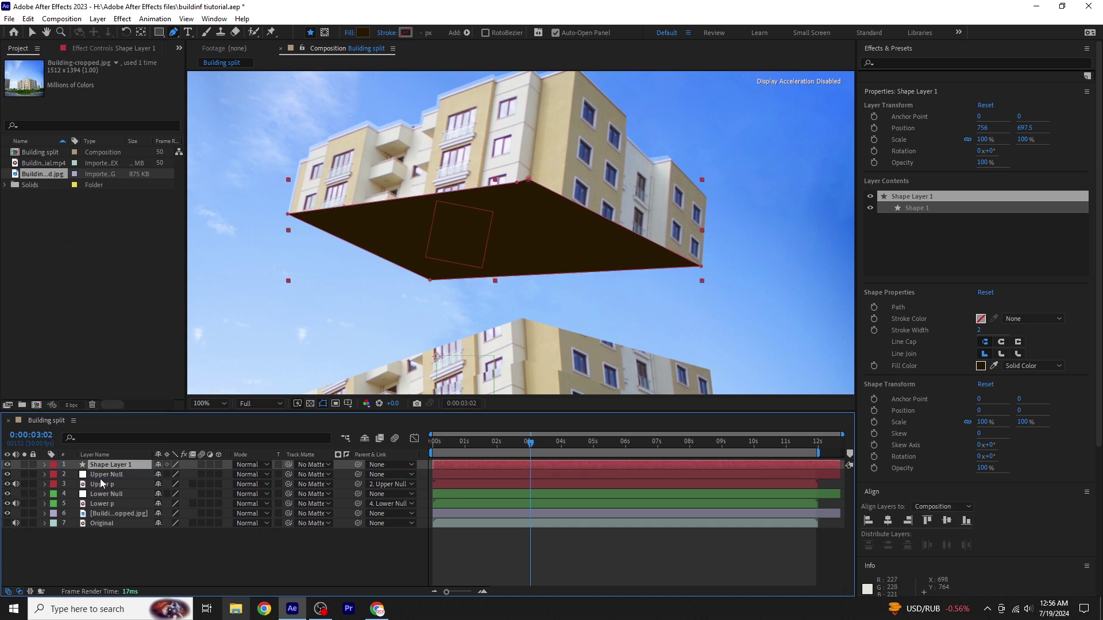
# Step: Move Shape Layer 1 directly below Upper p in the layer stack and parent it to Upper Null
pyautogui.hotkey('ctrl', '[')
pyautogui.moveTo(105, 477); pyautogui.dragTo(111, 491)
pyautogui.moveTo(358, 484); pyautogui.dragTo(105, 472)
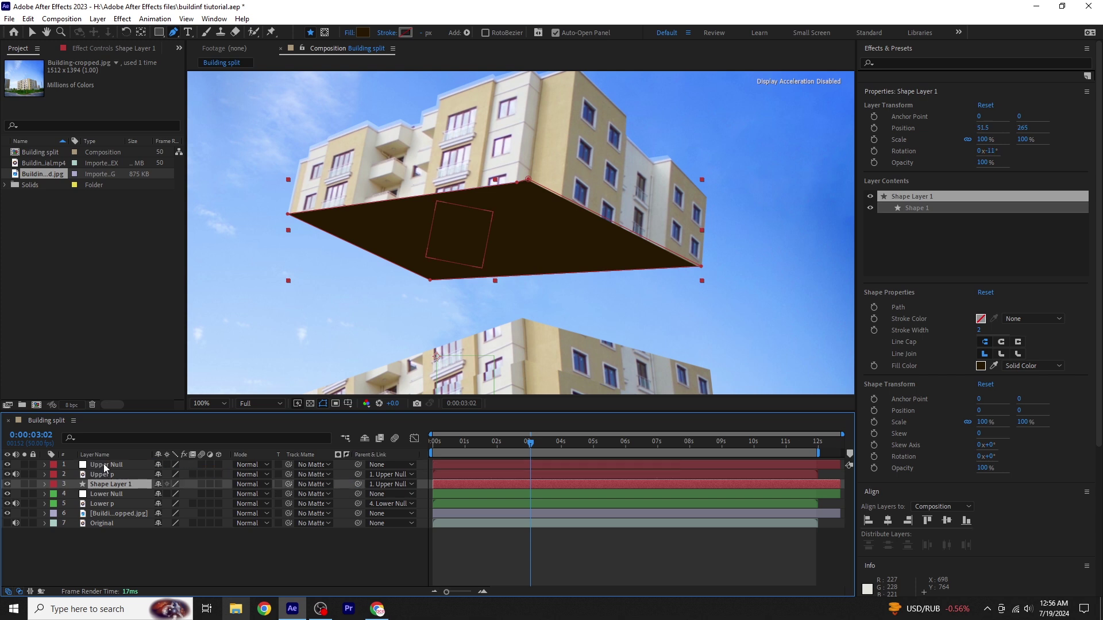
pyautogui.click(133, 535)
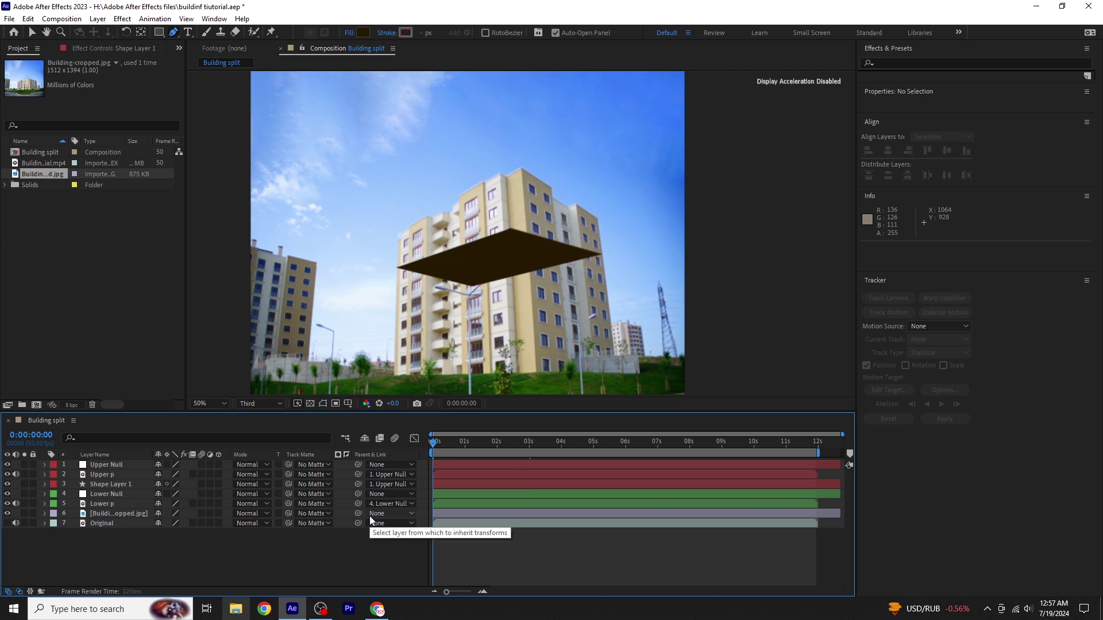
# Step: Preview the split animation from the start and scrub back to 0:00:00:00 to check the underside shape's movement
pyautogui.press('space')
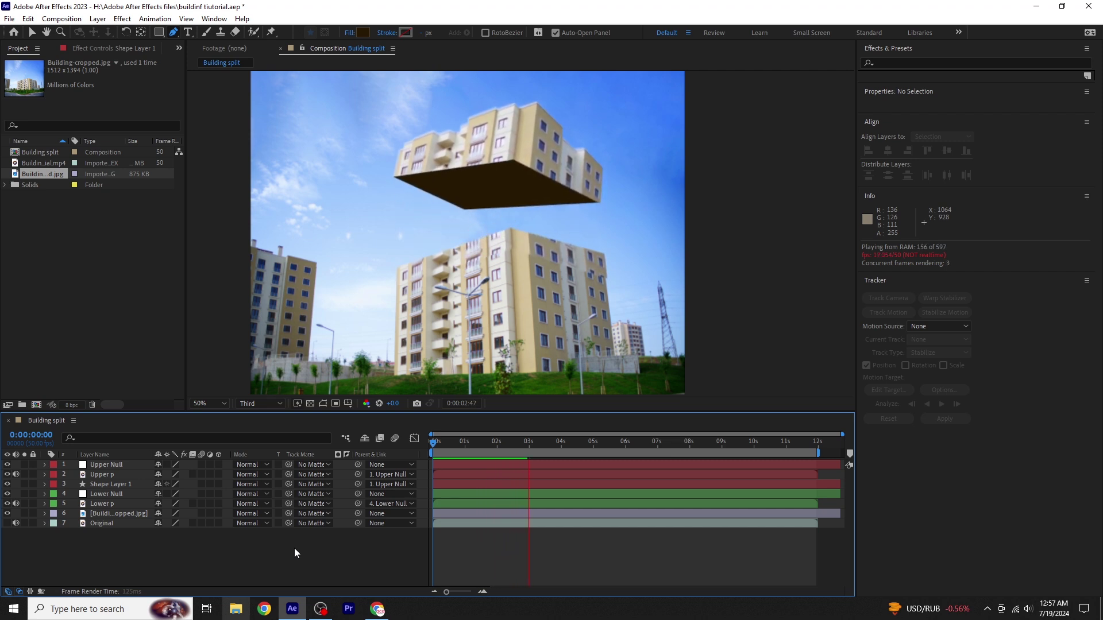
pyautogui.click(560, 443)
pyautogui.click(527, 444)
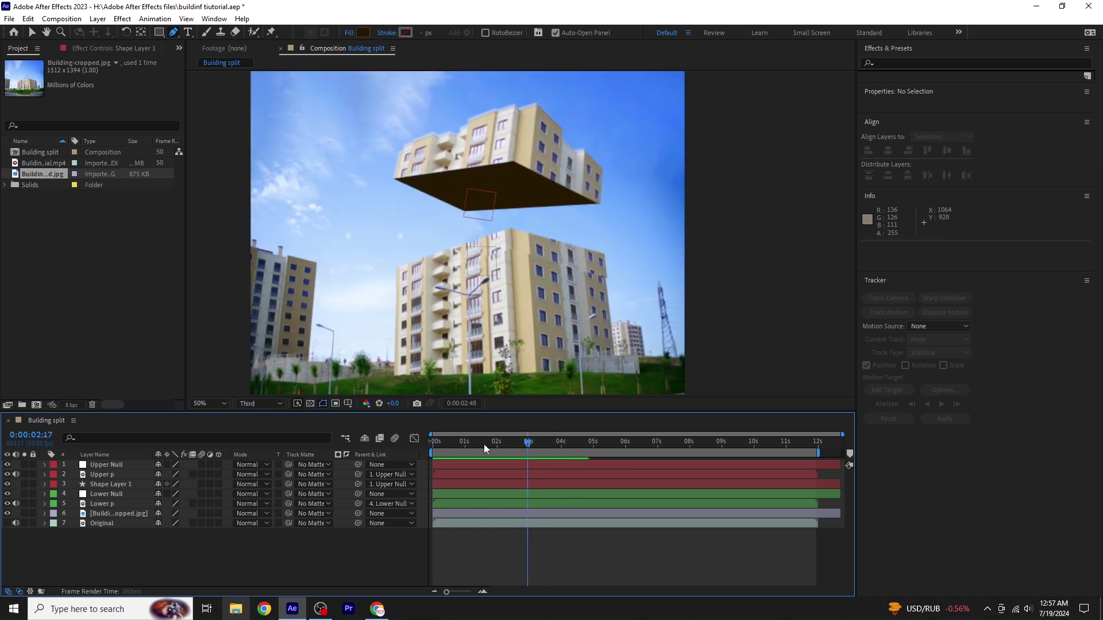
pyautogui.moveTo(492, 443); pyautogui.dragTo(402, 451)
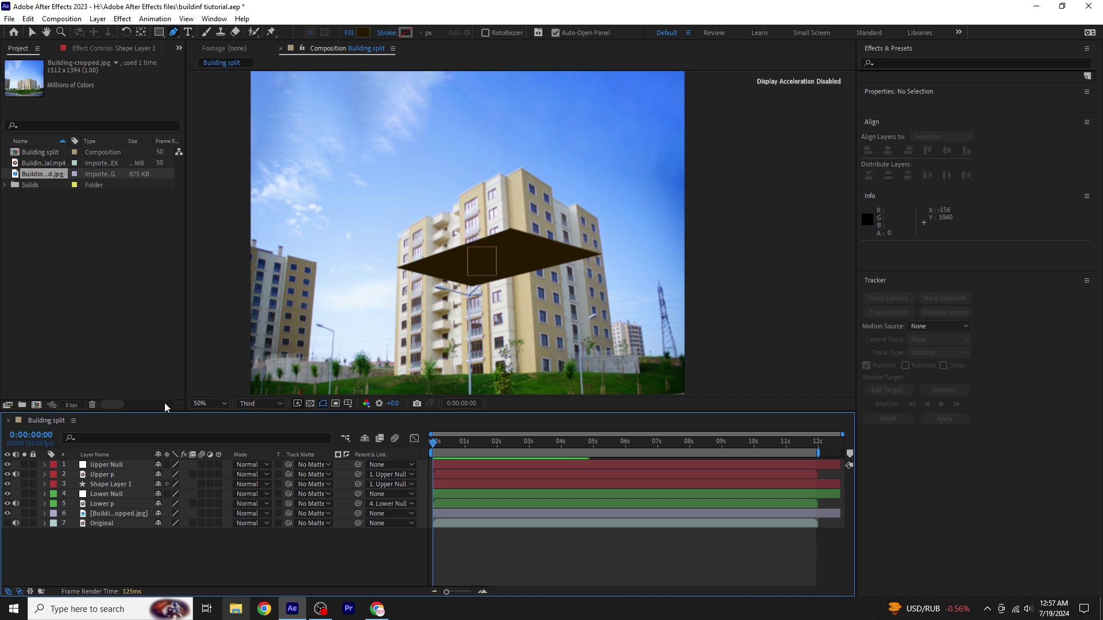
# Step: Duplicate Shape Layer 1 and rename the copy Matte 1
pyautogui.click(31, 32)
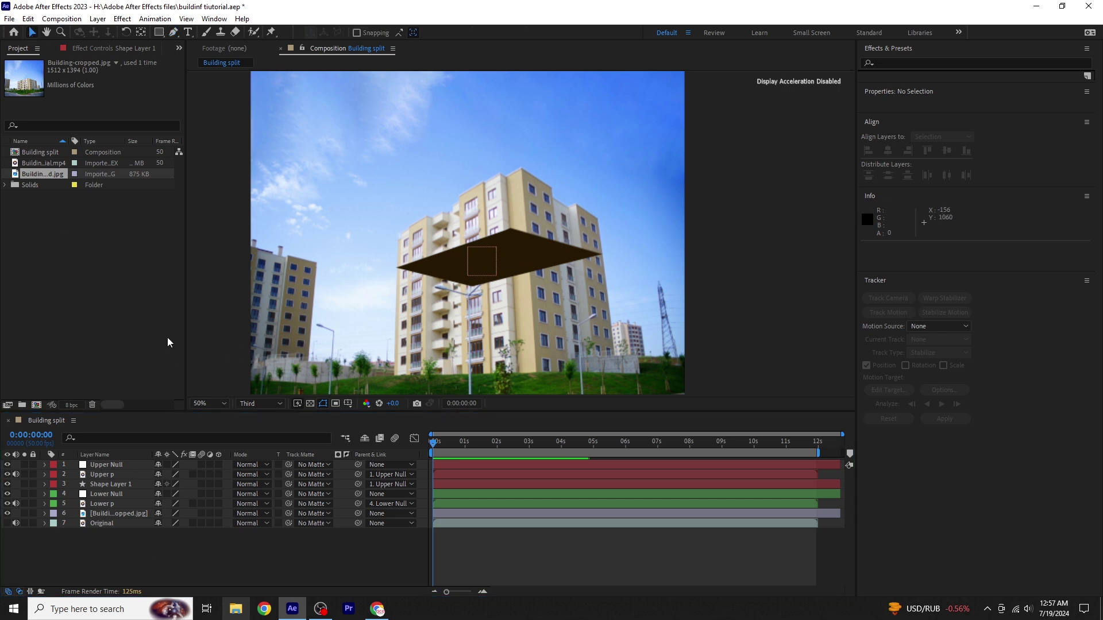
pyautogui.click(172, 574)
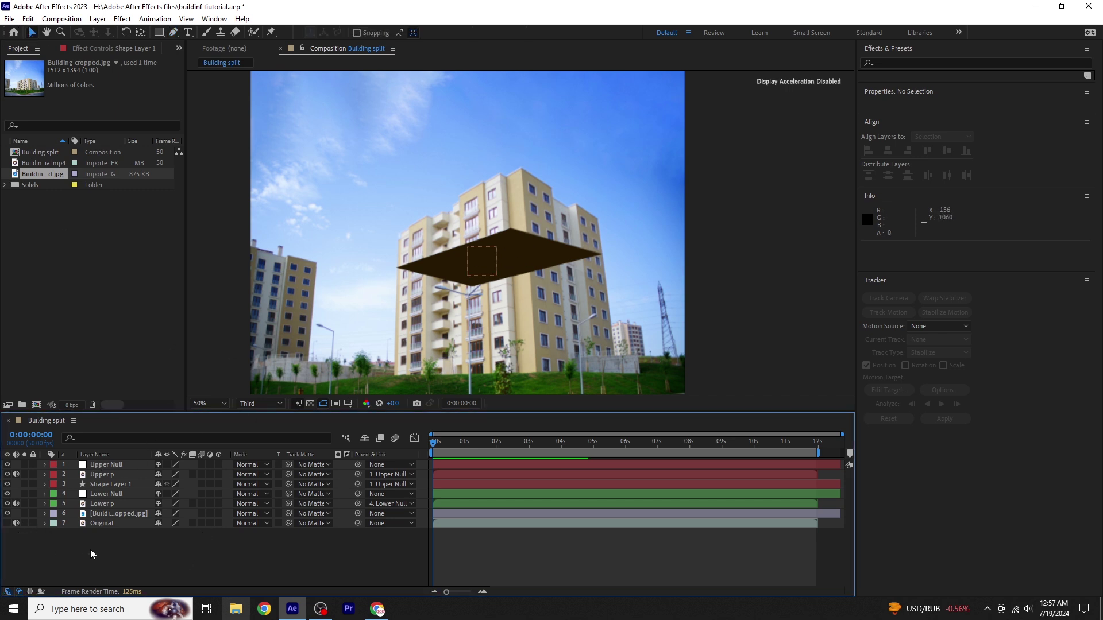
pyautogui.click(139, 485)
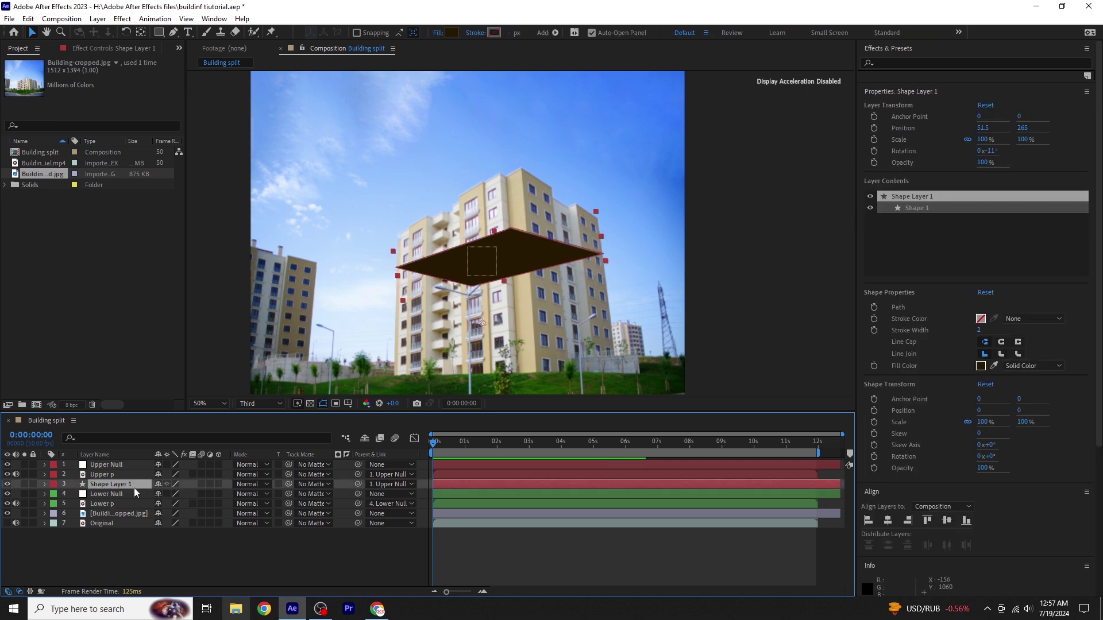
pyautogui.hotkey('ctrl', 'd')
pyautogui.rightClick(126, 487)
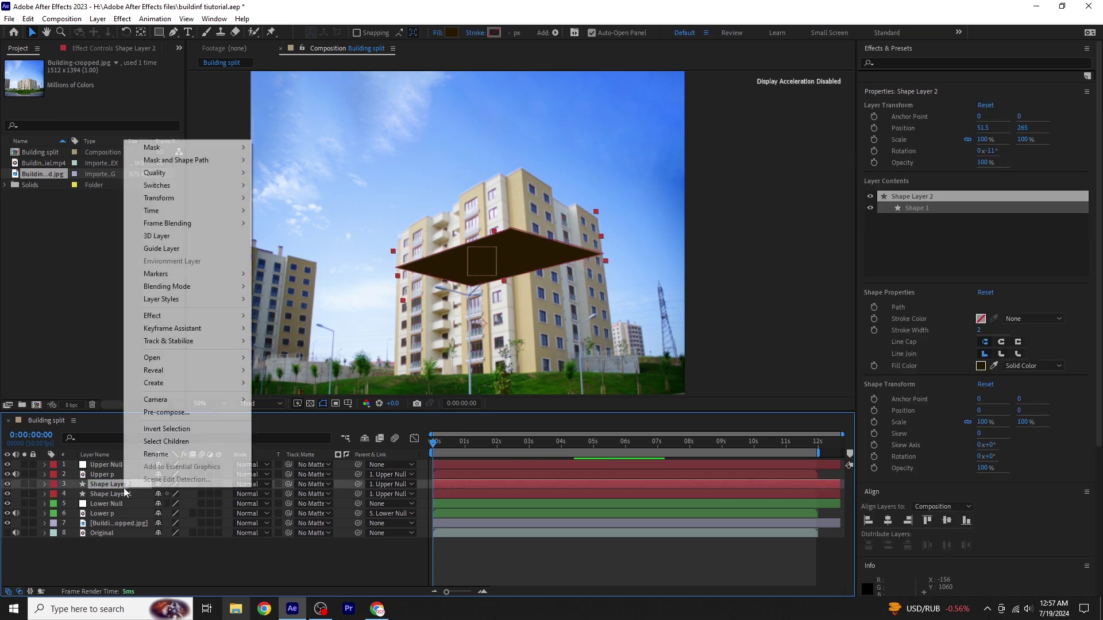
pyautogui.click(151, 455)
pyautogui.write('M')
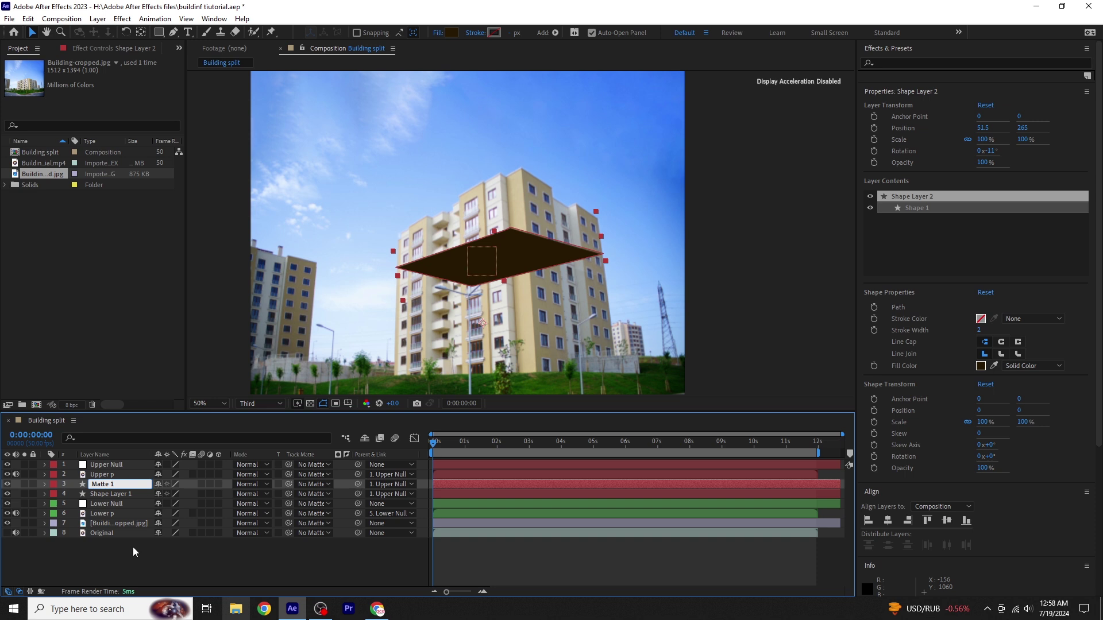
pyautogui.write('atte 1')
pyautogui.press('Return')
pyautogui.press('F2')
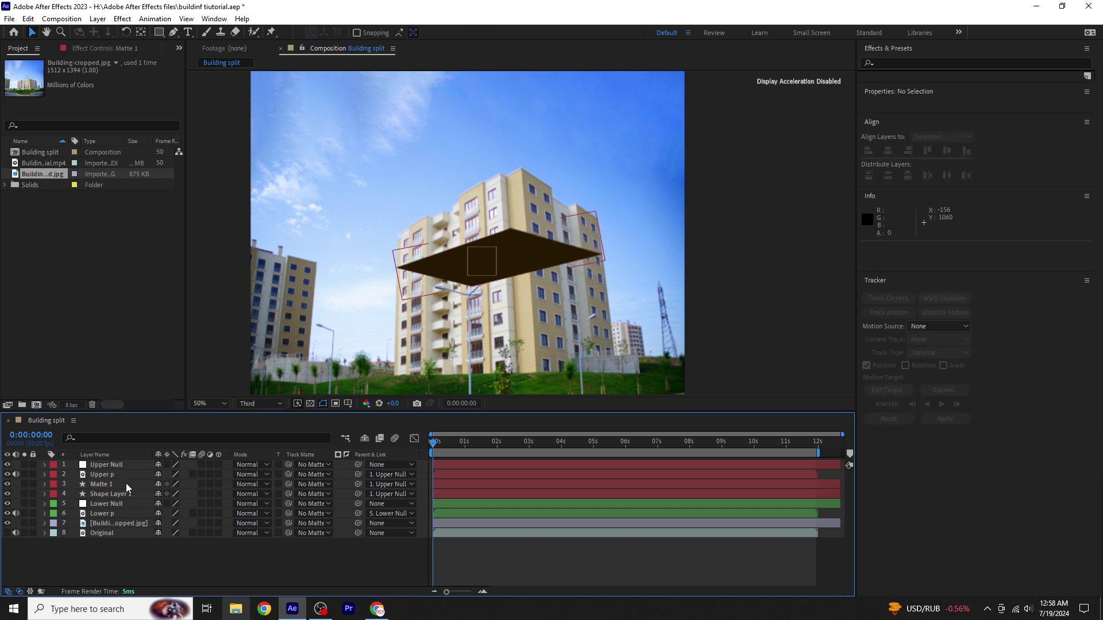
# Step: Remove Matte 1's parent link to Upper Null by setting its parent to None
pyautogui.click(126, 483)
pyautogui.click(388, 483)
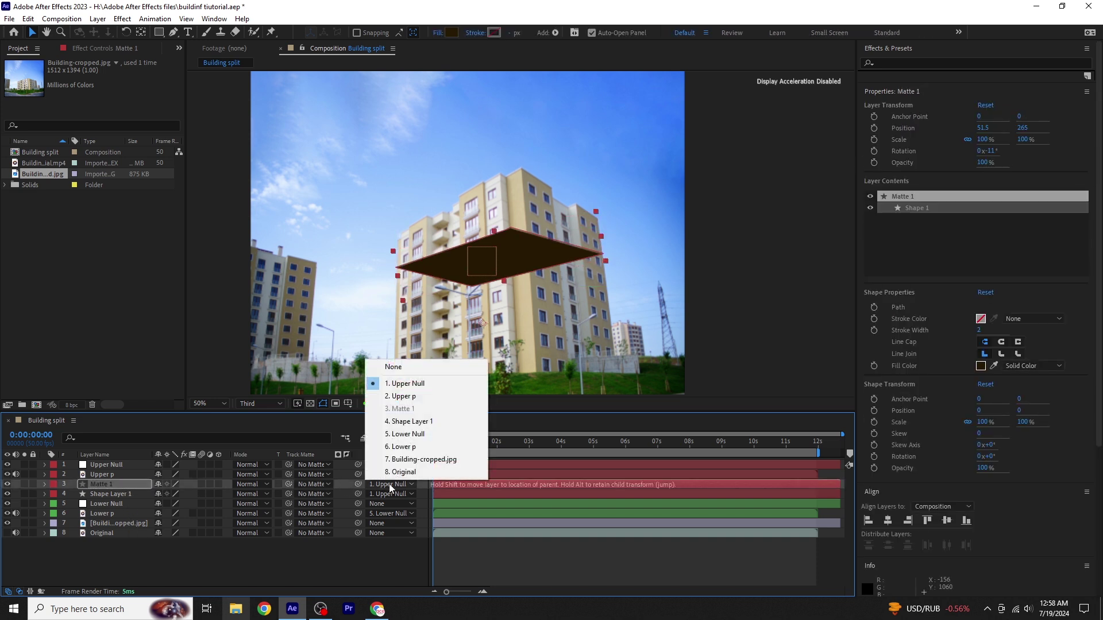
pyautogui.click(394, 368)
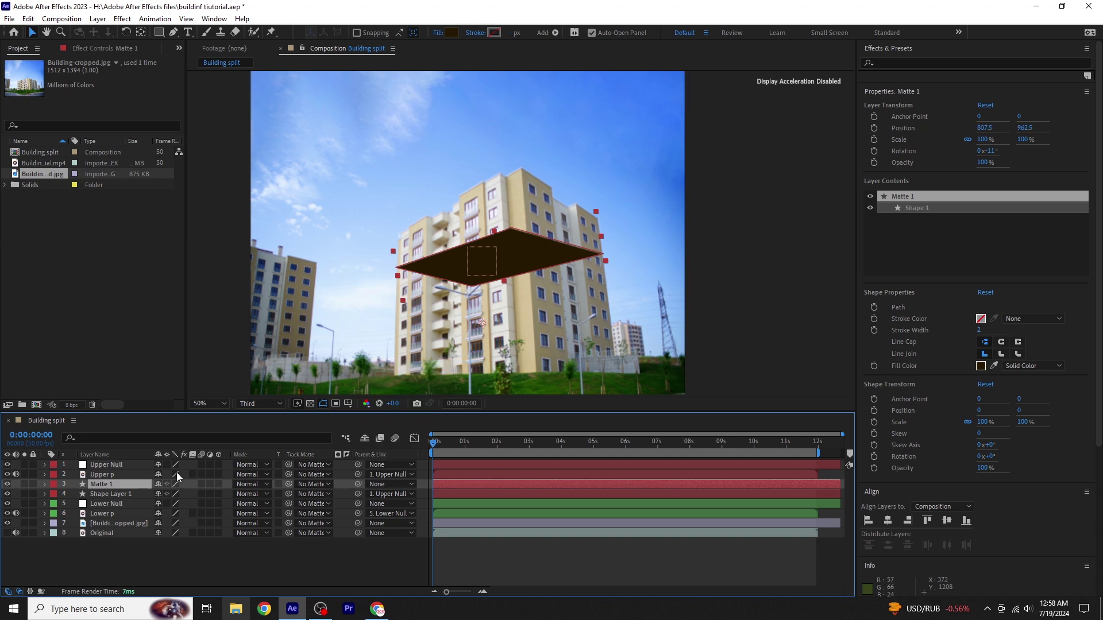
# Step: Assign Matte 1 as the inverted alpha track matte of Shape Layer 1
pyautogui.click(122, 495)
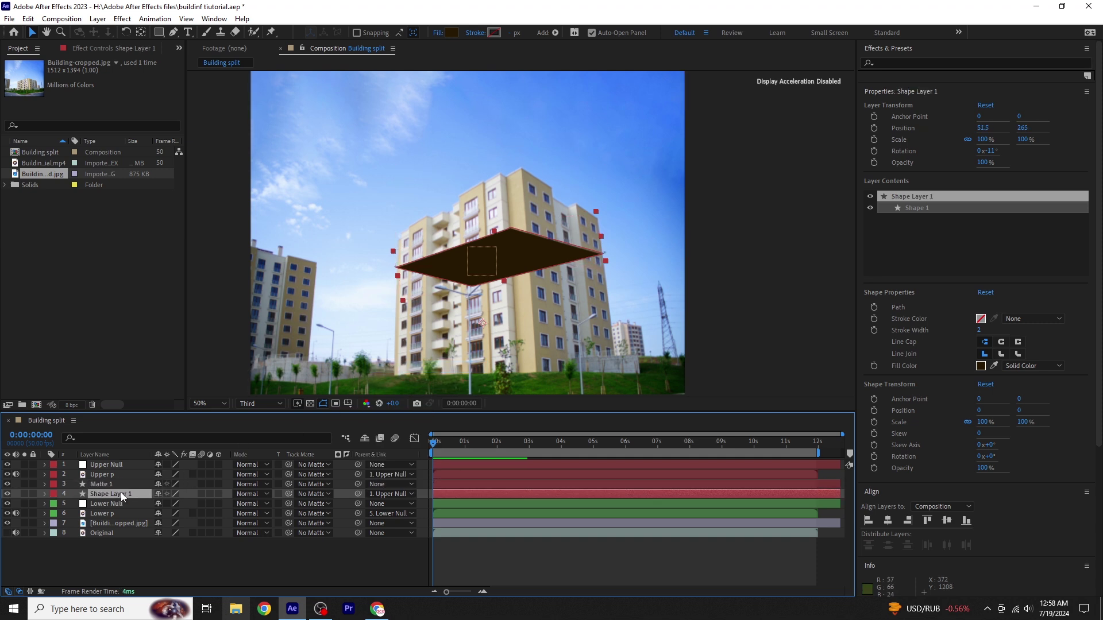
pyautogui.click(310, 495)
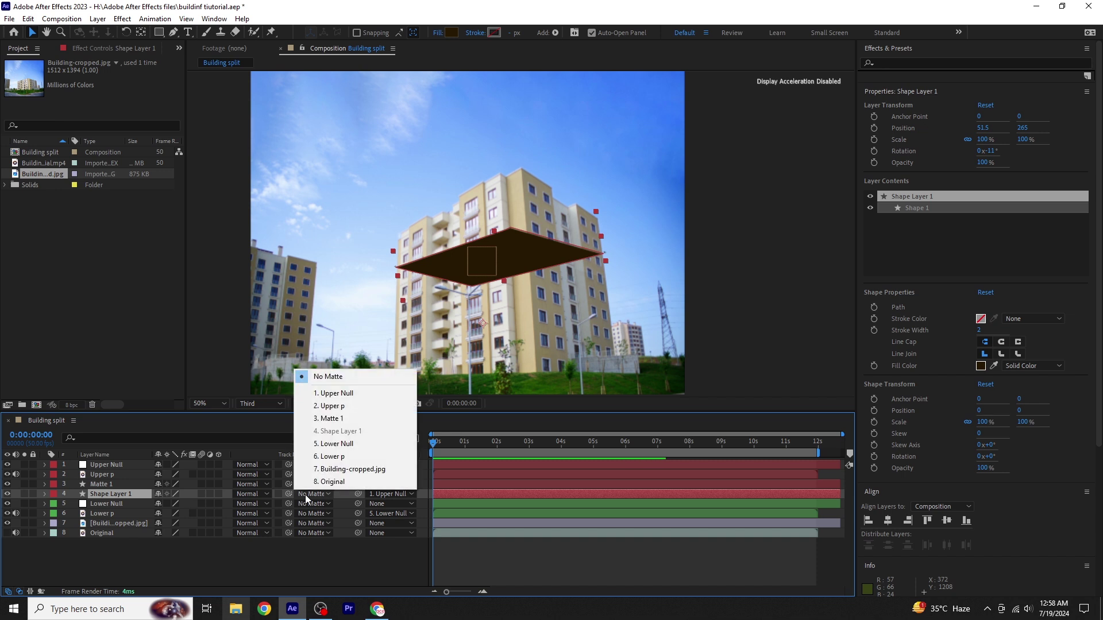
pyautogui.click(343, 424)
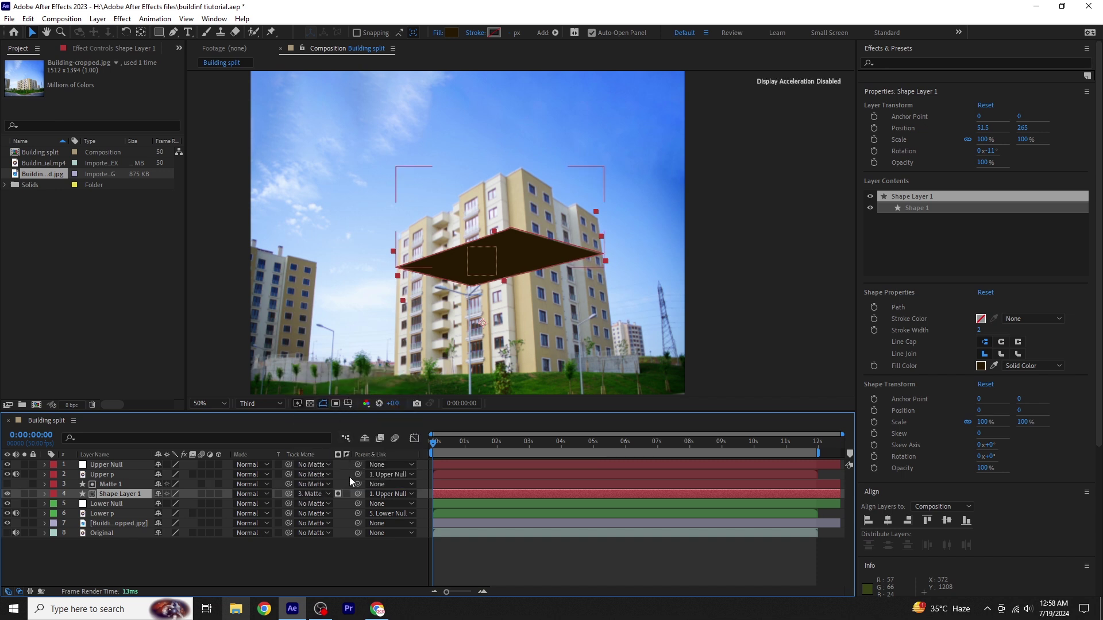
pyautogui.click(348, 493)
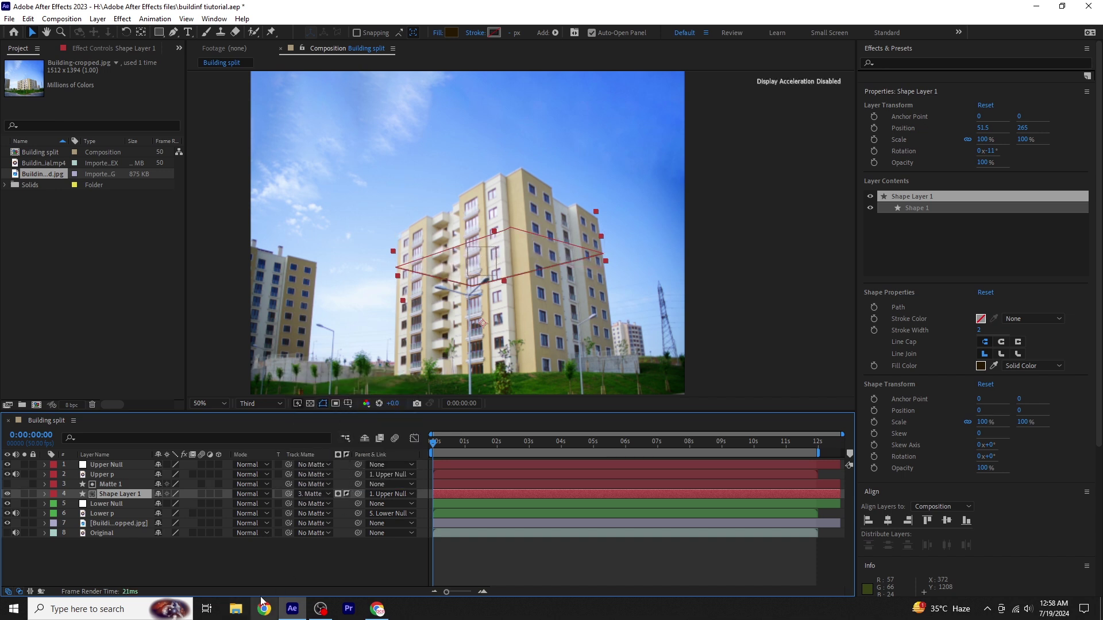
pyautogui.click(160, 571)
# Step: Play the animation to check the matted underside, stopping playback and scrubbing back to 0:00:01:49
pyautogui.press('space')
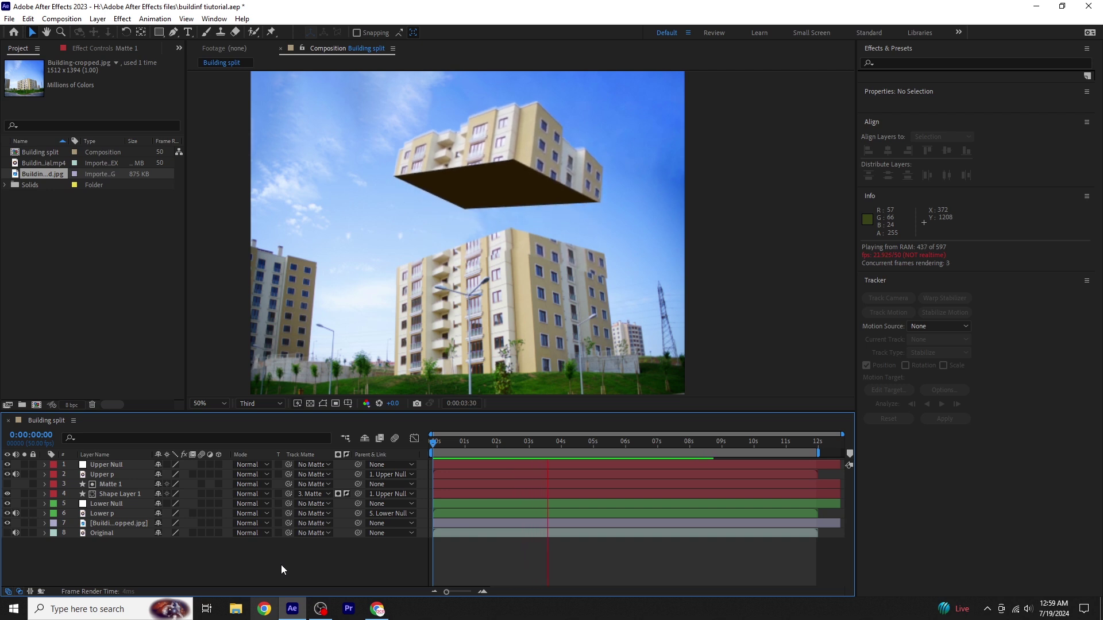
pyautogui.press('space')
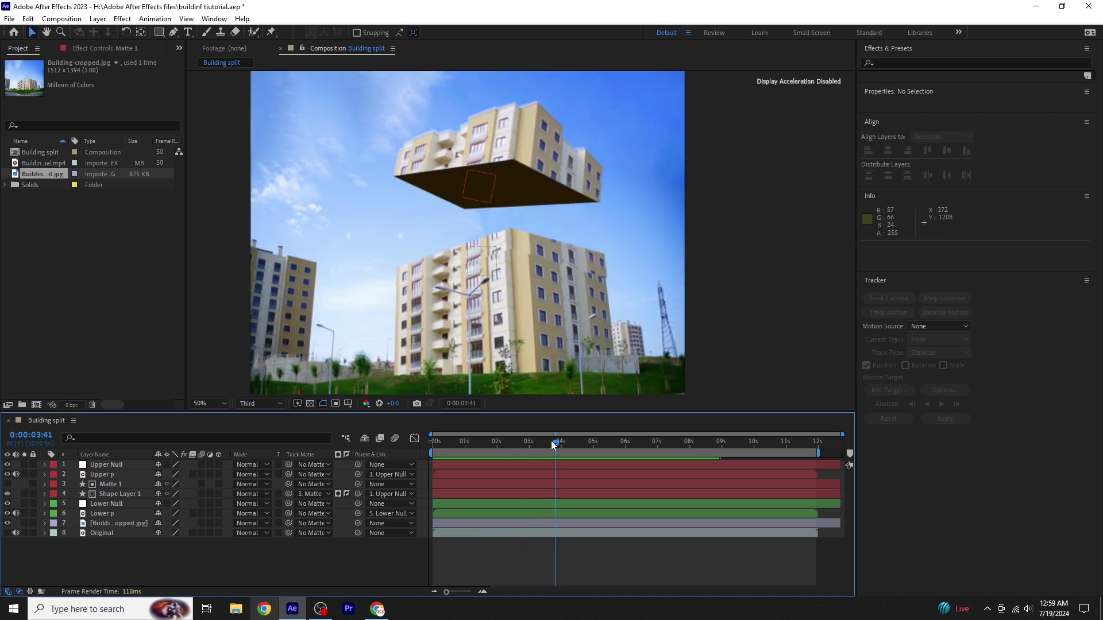
pyautogui.moveTo(552, 444); pyautogui.dragTo(498, 474)
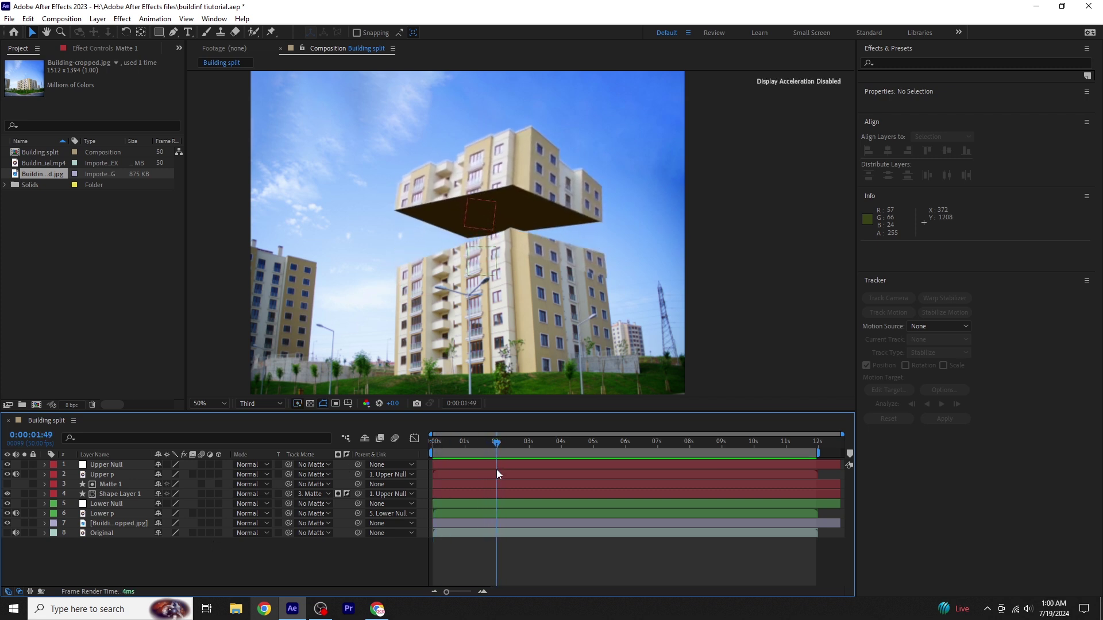
# Step: Add Position and Rotation keyframes to Lower Null at 0:00:01:49
pyautogui.click(106, 504)
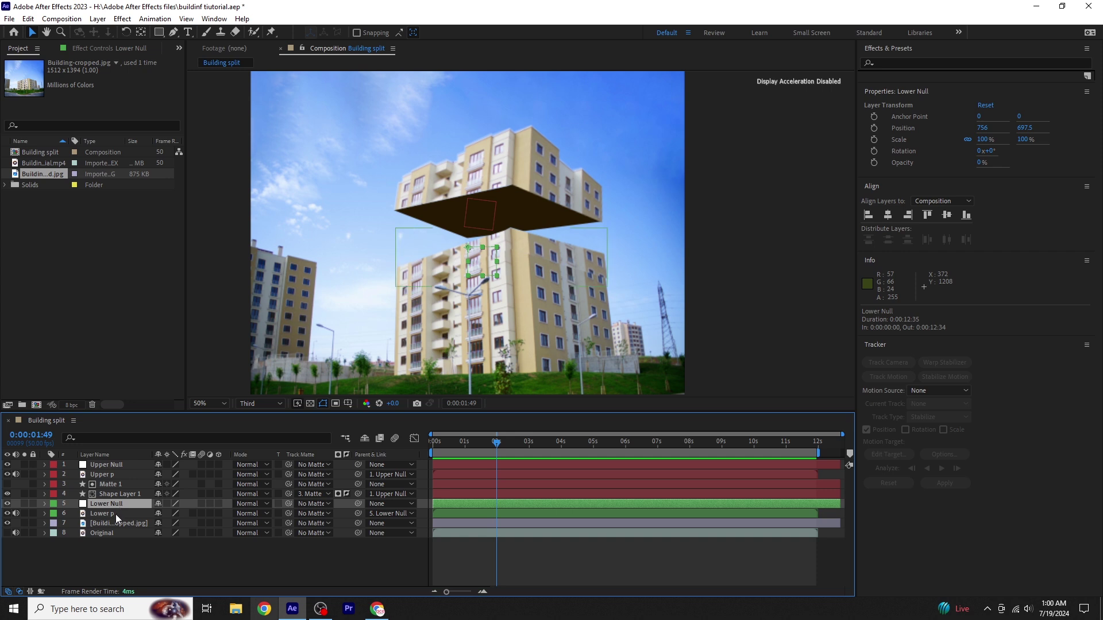
pyautogui.press('p')
pyautogui.hotkey('shift', 'r')
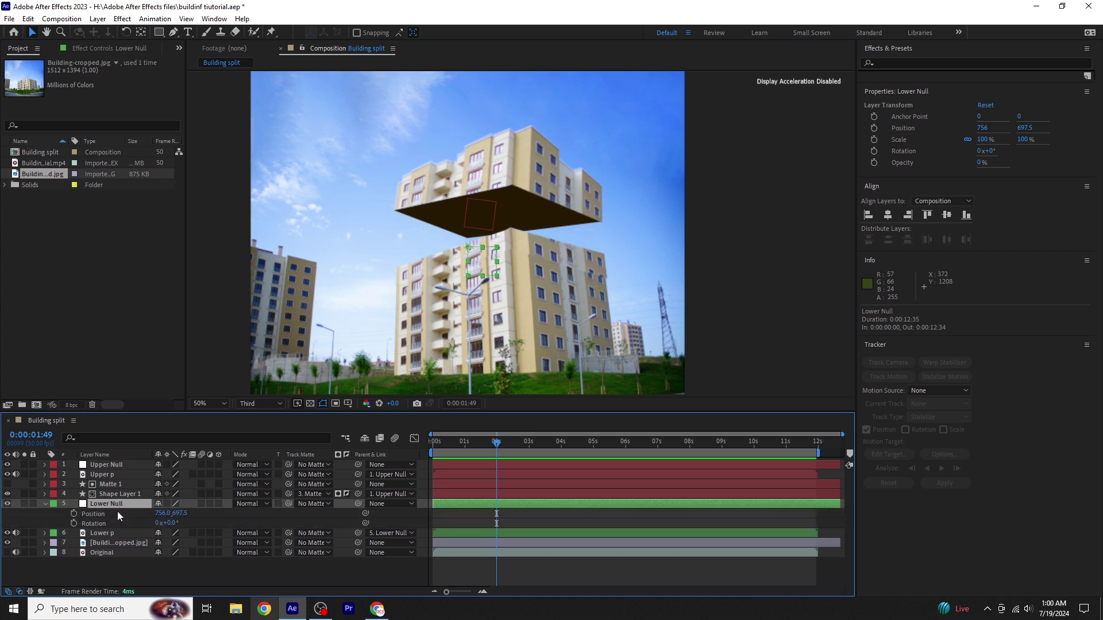
pyautogui.hotkey('alt', 'shift', 'p')
pyautogui.click(74, 523)
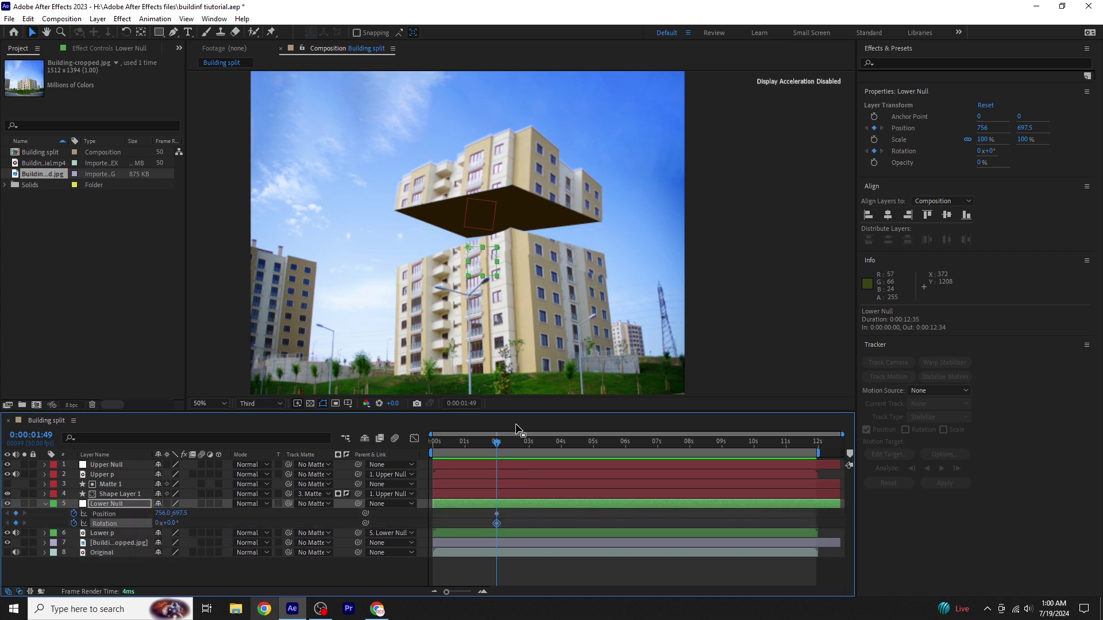
# Step: At 0:00:03:00, raise Lower Null to a Y position of 591.5 and set its rotation to -3°
pyautogui.moveTo(497, 443); pyautogui.dragTo(529, 484)
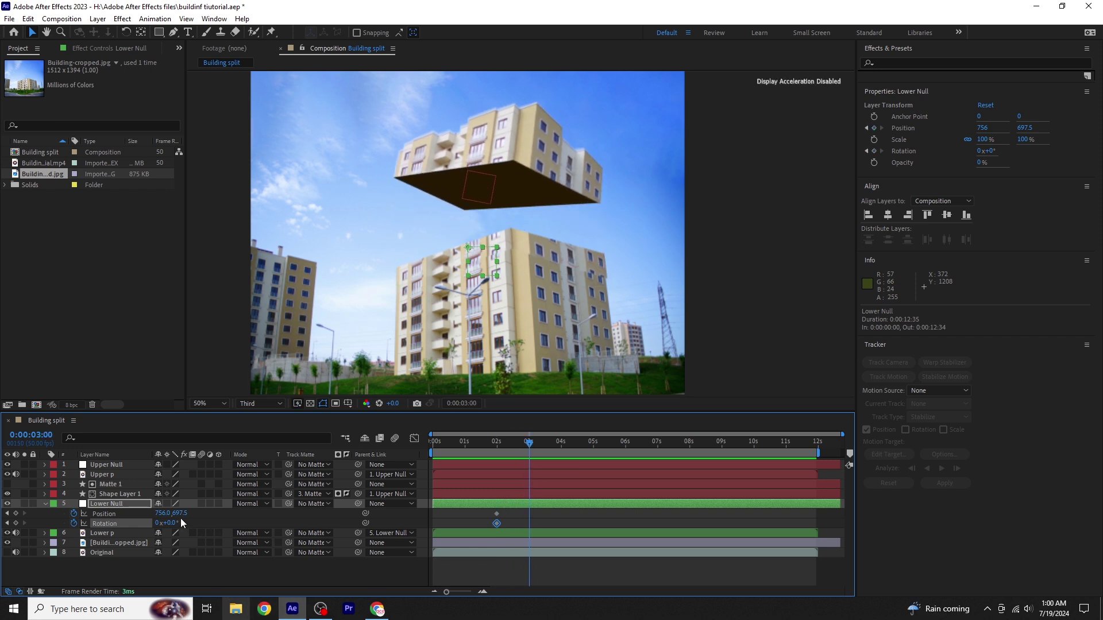
pyautogui.moveTo(181, 512); pyautogui.dragTo(121, 513)
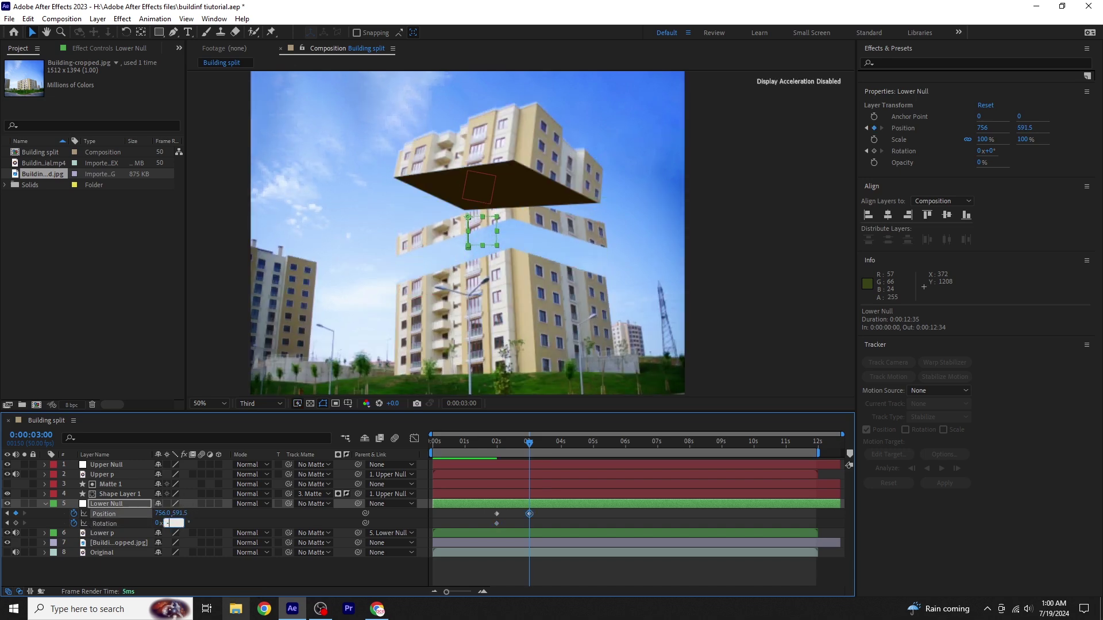
pyautogui.press('Return')
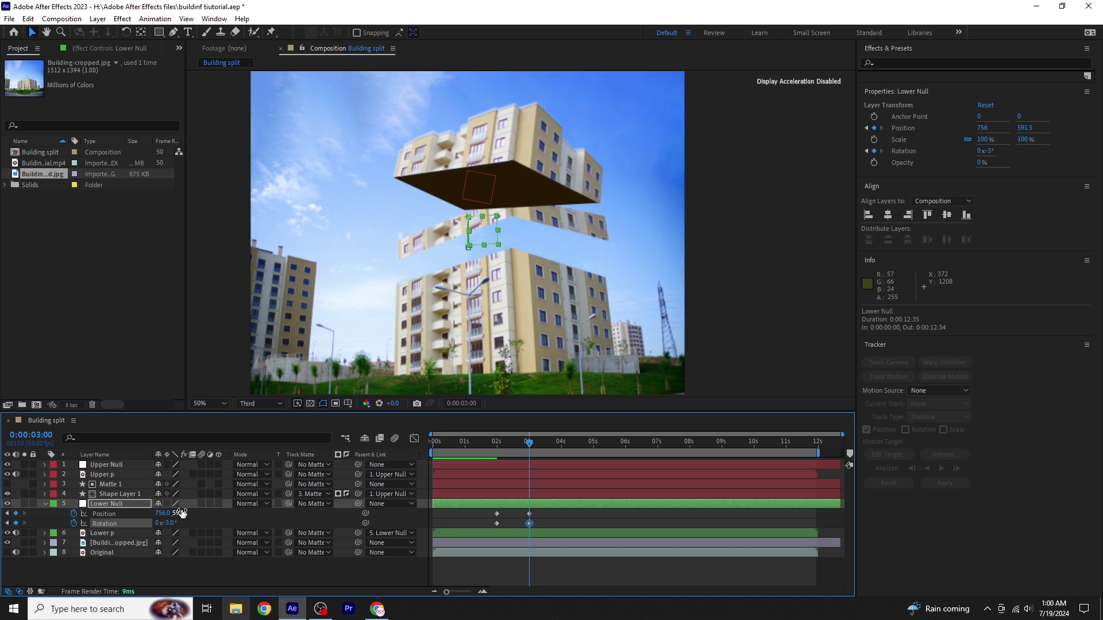
# Step: Move Lower Null and Lower p to the top of the layer stack and reveal Lower Null's keyframes
pyautogui.click(45, 505)
pyautogui.keyDown('shift'); pyautogui.click(122, 514); pyautogui.keyUp('shift')
pyautogui.moveTo(119, 512); pyautogui.dragTo(118, 465)
pyautogui.click(128, 554)
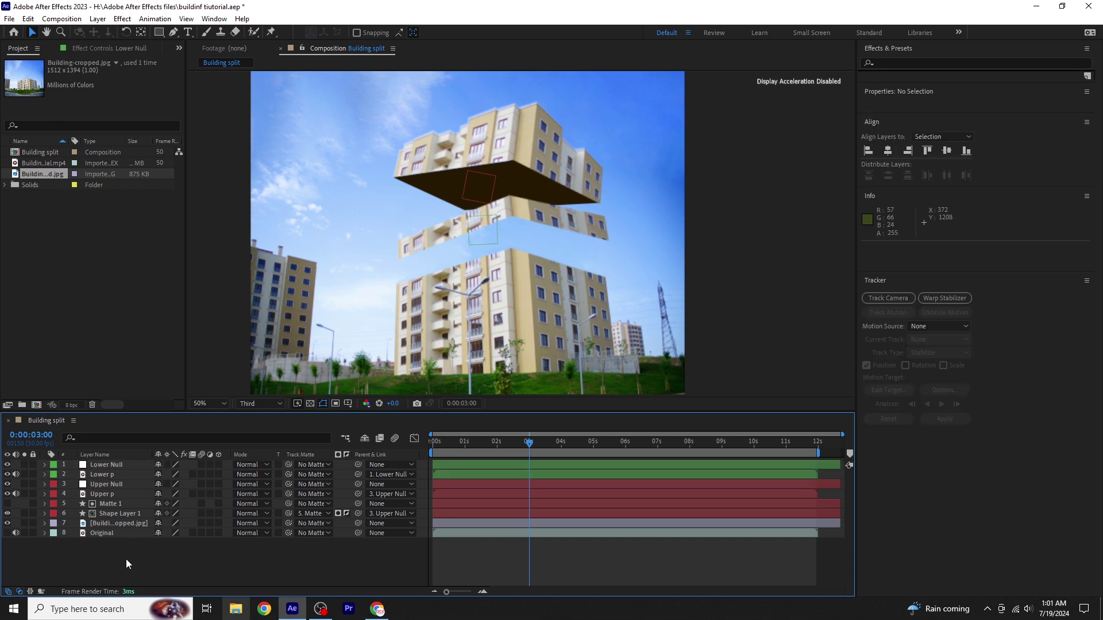
pyautogui.click(129, 467)
pyautogui.press('u')
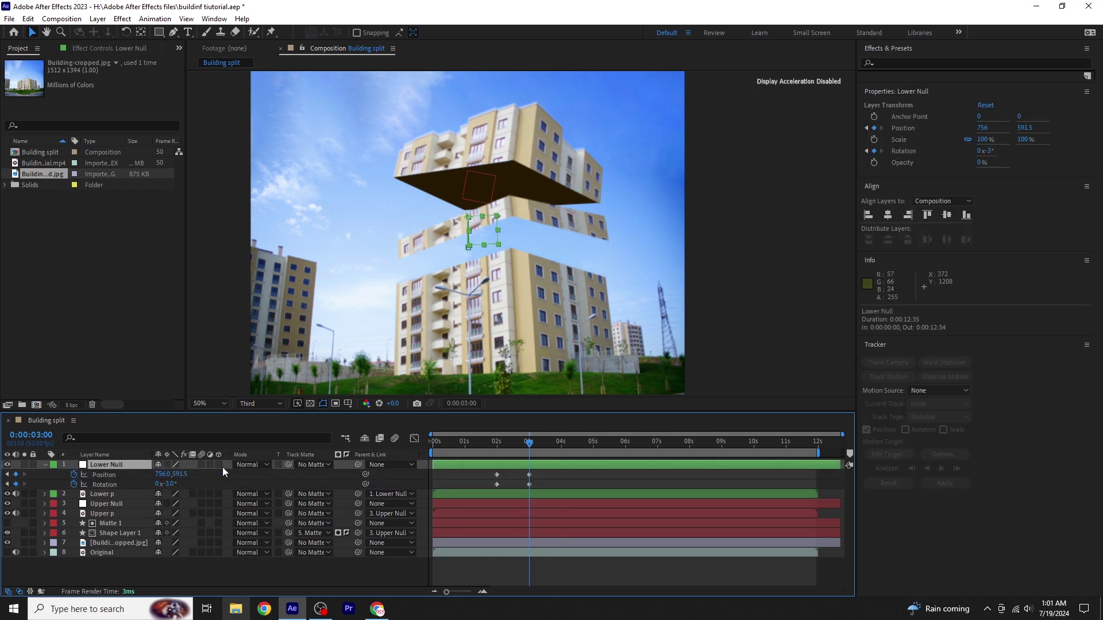
# Step: Draw a closed four-point dark shape with the Pen tool as the underside of the raised lower building piece
pyautogui.click(148, 576)
pyautogui.click(173, 32)
pyautogui.scroll(2, 488, 253)
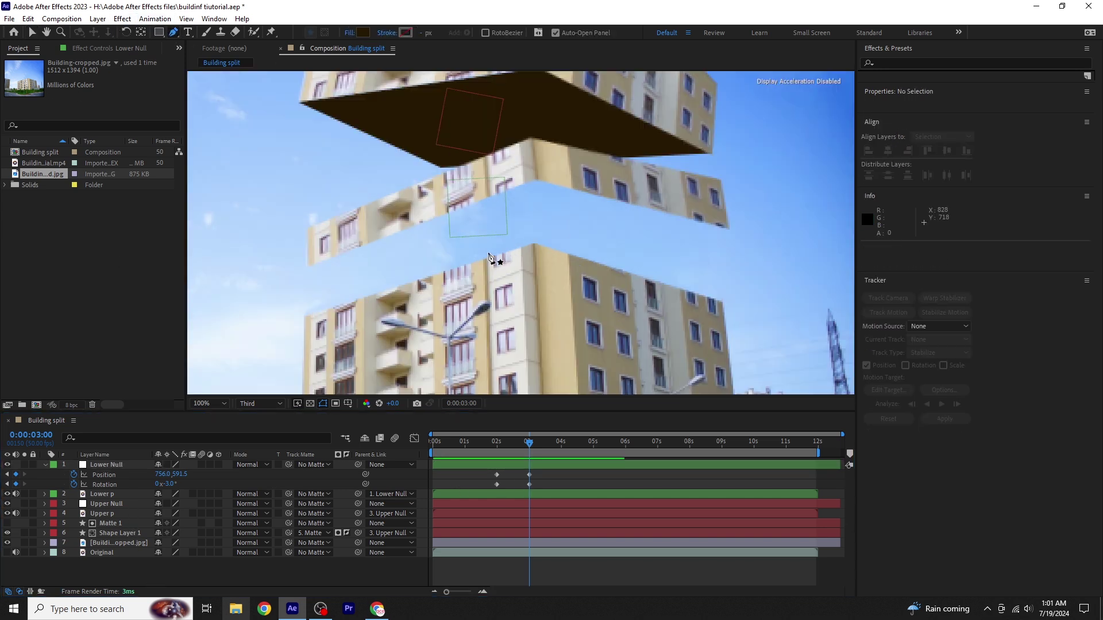
pyautogui.click(307, 265)
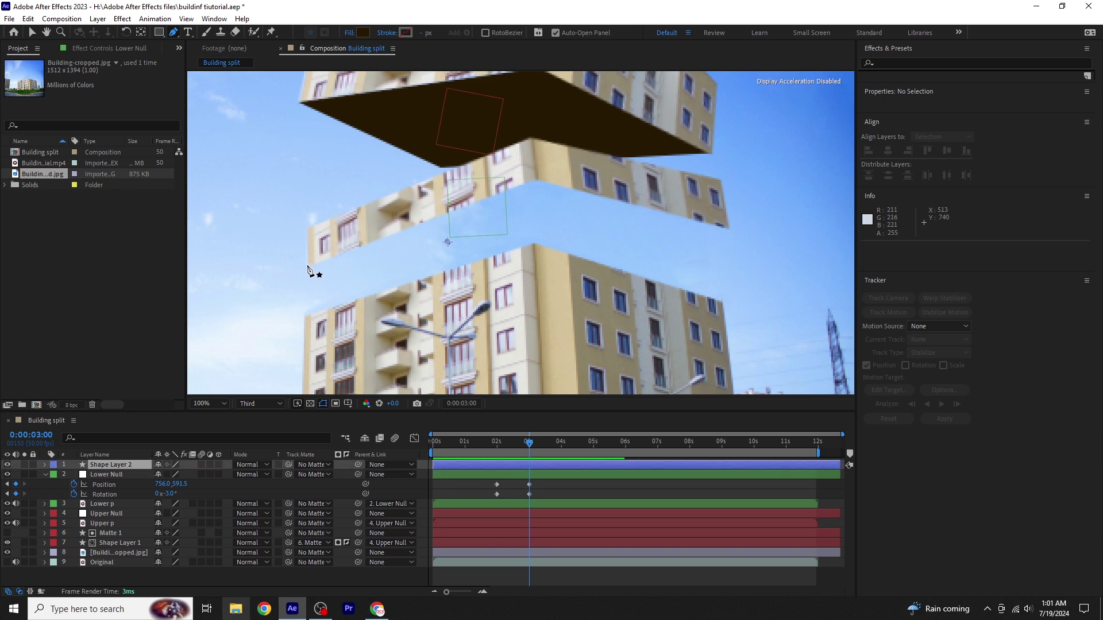
pyautogui.click(524, 183)
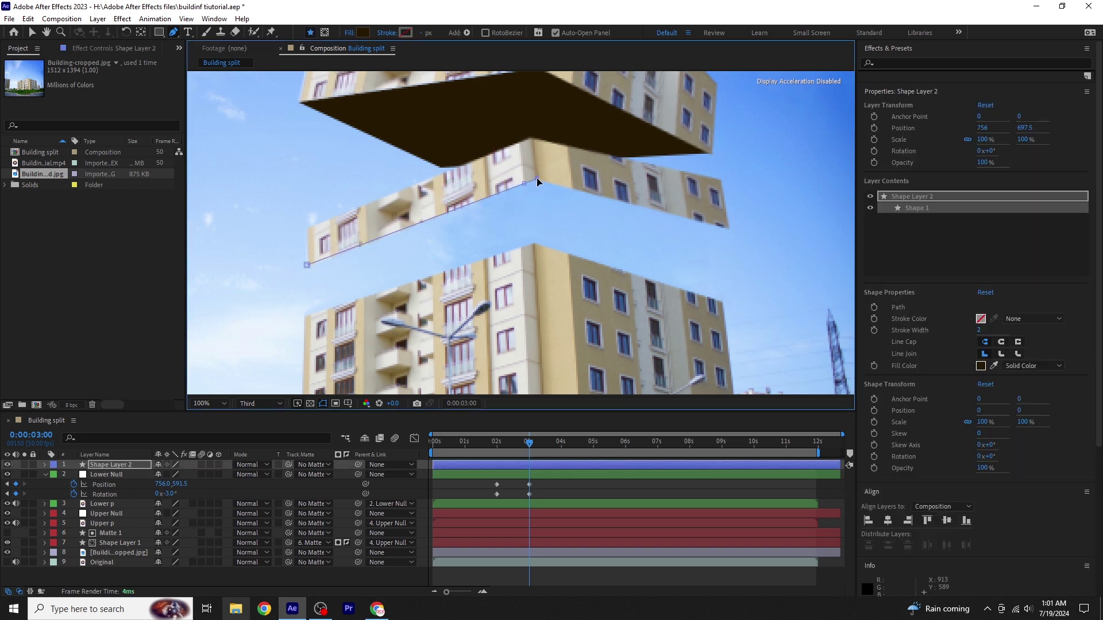
pyautogui.click(727, 229)
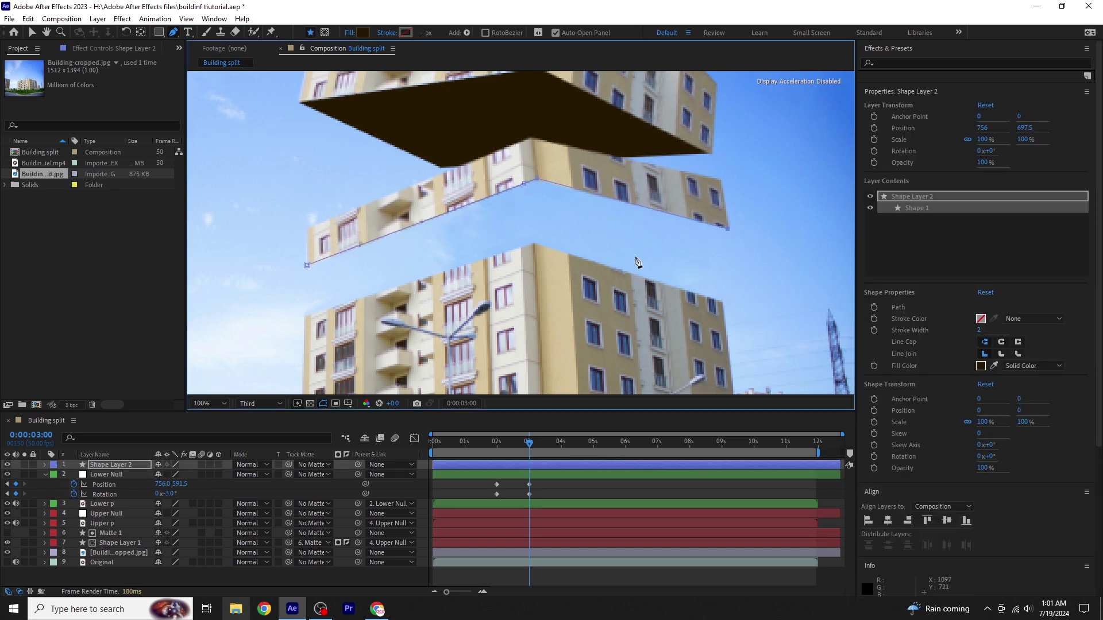
pyautogui.click(527, 313)
pyautogui.click(307, 266)
pyautogui.moveTo(527, 313); pyautogui.dragTo(502, 304)
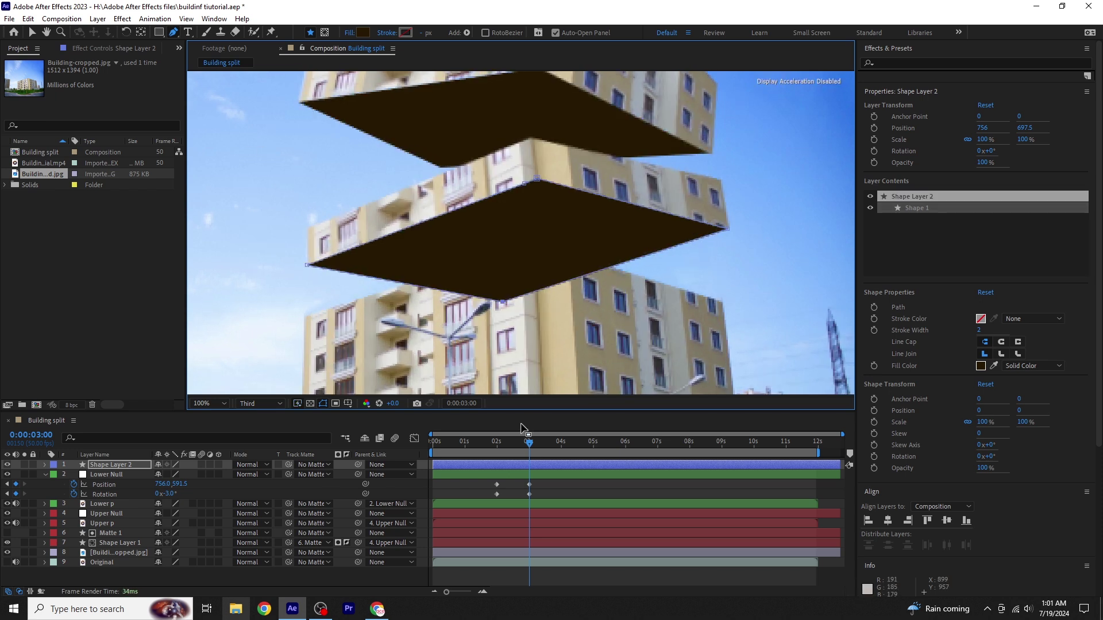
# Step: Set Shape Layer 2's label colour to Green and move the layer directly below Lower p
pyautogui.click(54, 465)
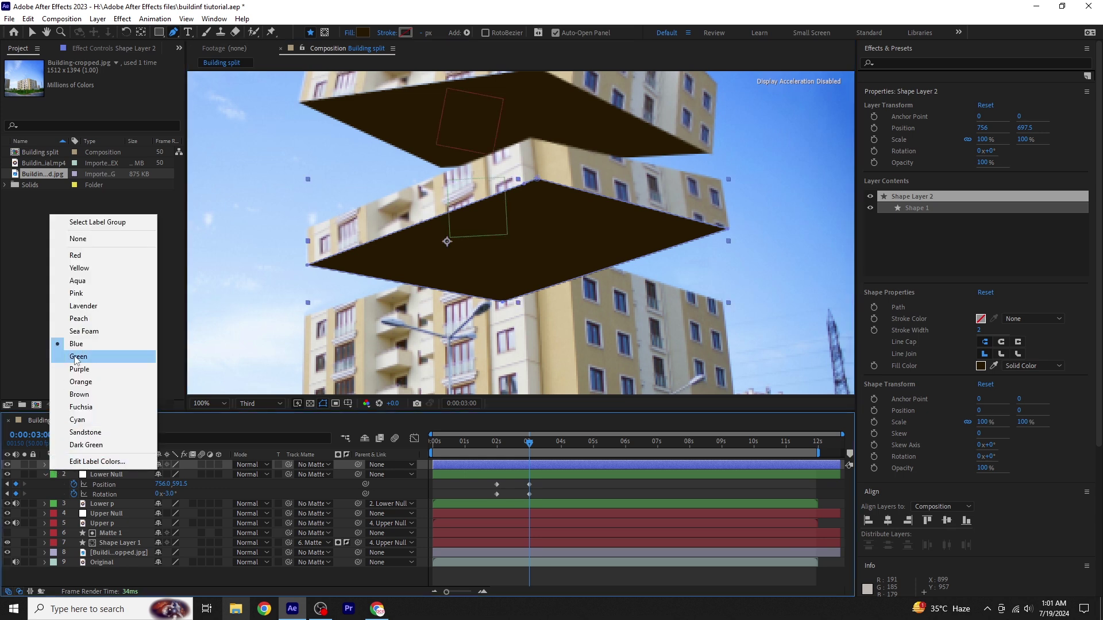
pyautogui.click(65, 358)
pyautogui.click(45, 475)
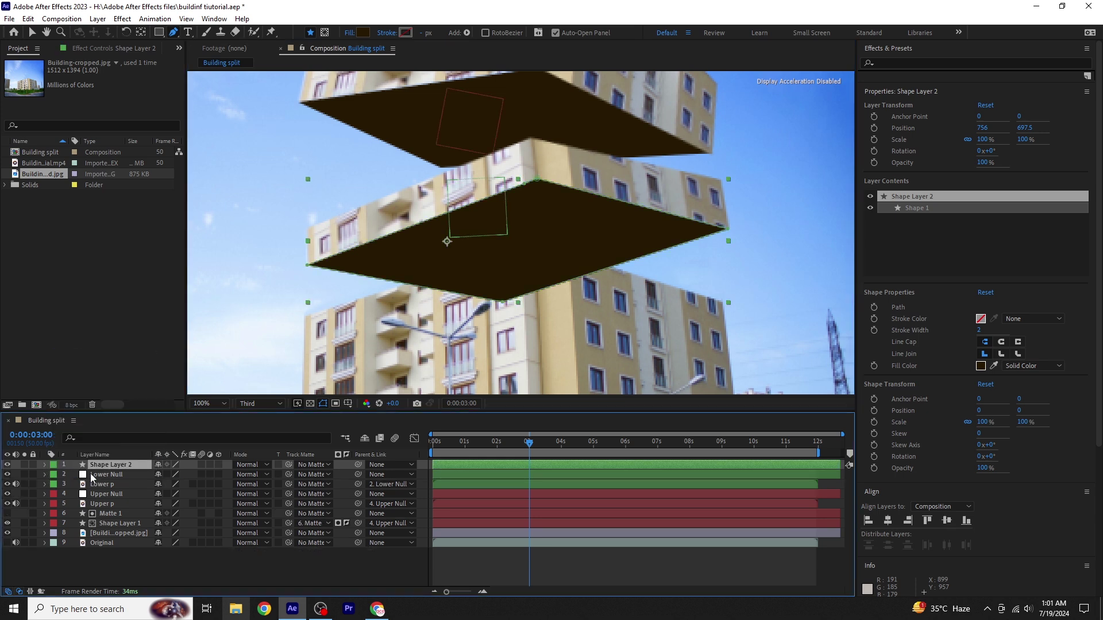
pyautogui.moveTo(110, 470); pyautogui.dragTo(111, 489)
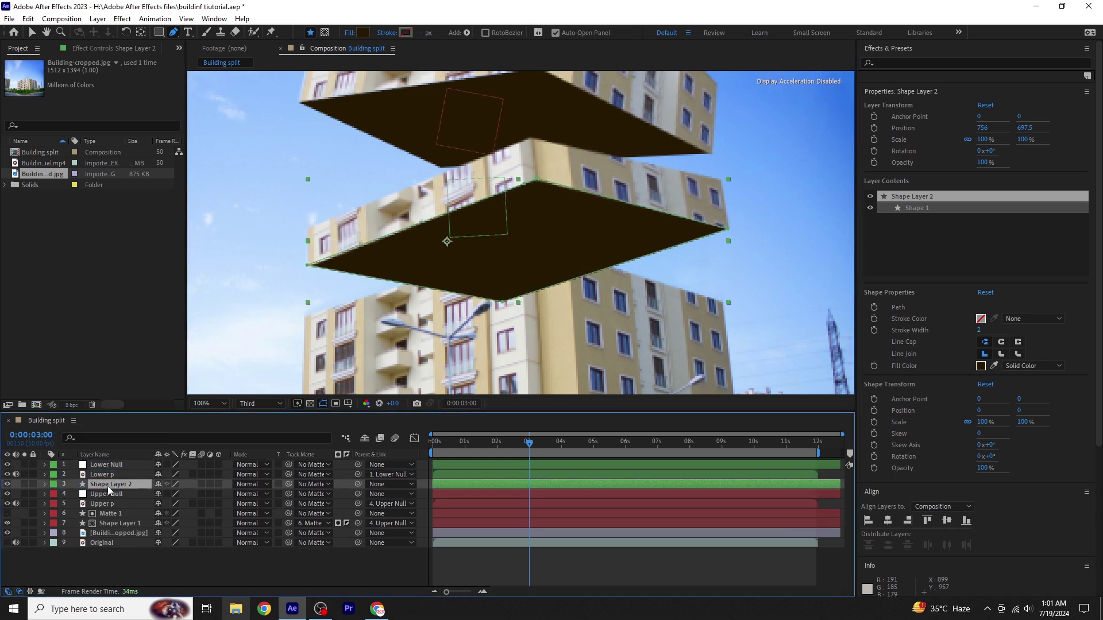
# Step: Parent Shape Layer 2 to Lower Null and preview the animation from 0:00:00:00
pyautogui.moveTo(358, 485); pyautogui.dragTo(112, 467)
pyautogui.moveTo(535, 446); pyautogui.dragTo(268, 475)
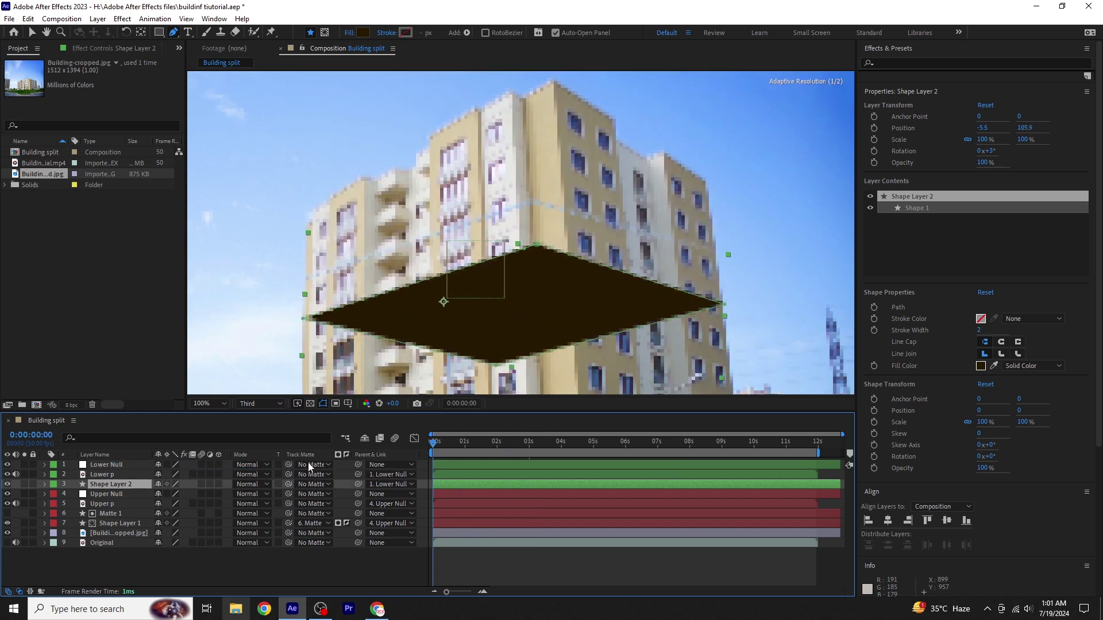
pyautogui.press('space')
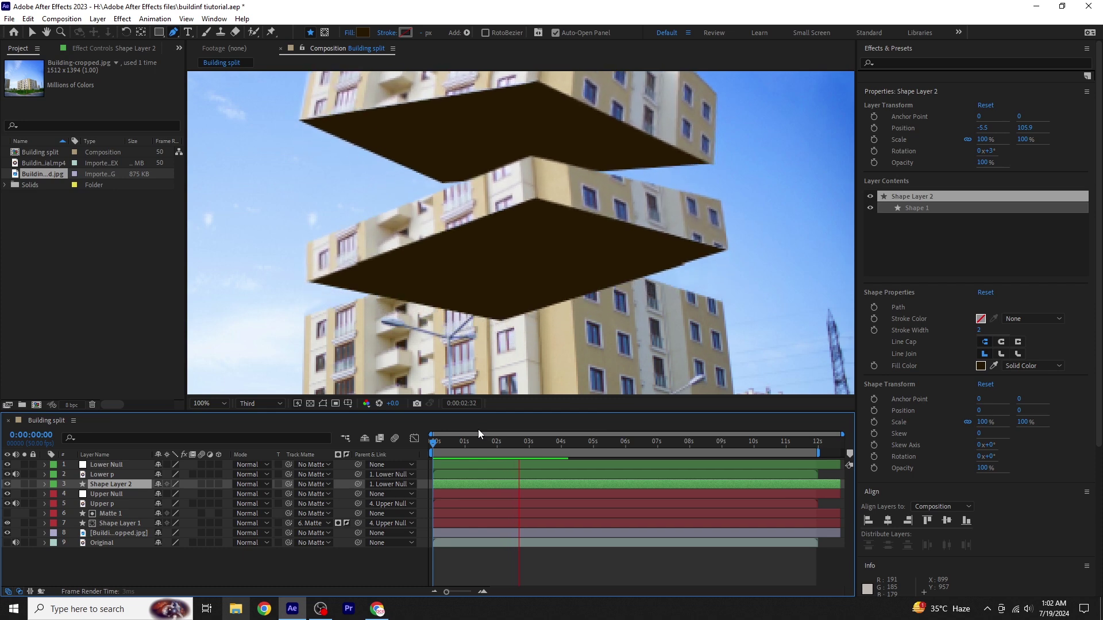
pyautogui.press('space')
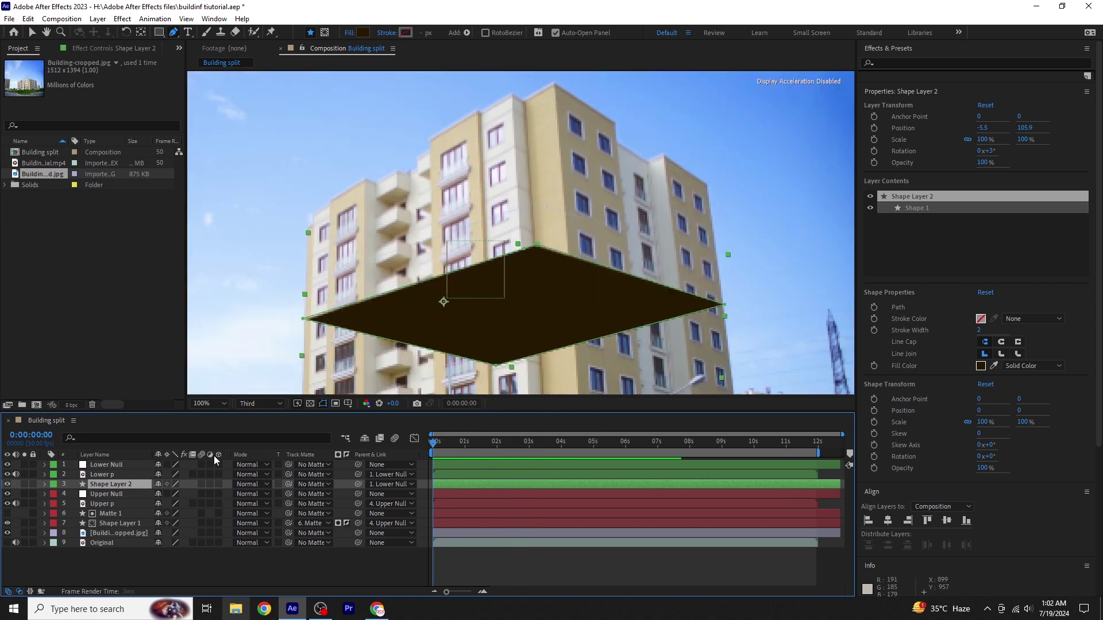
# Step: Fit the whole composition in the viewer, replay the split animation, and return to 0:00:00:00
pyautogui.click(208, 404)
pyautogui.click(212, 205)
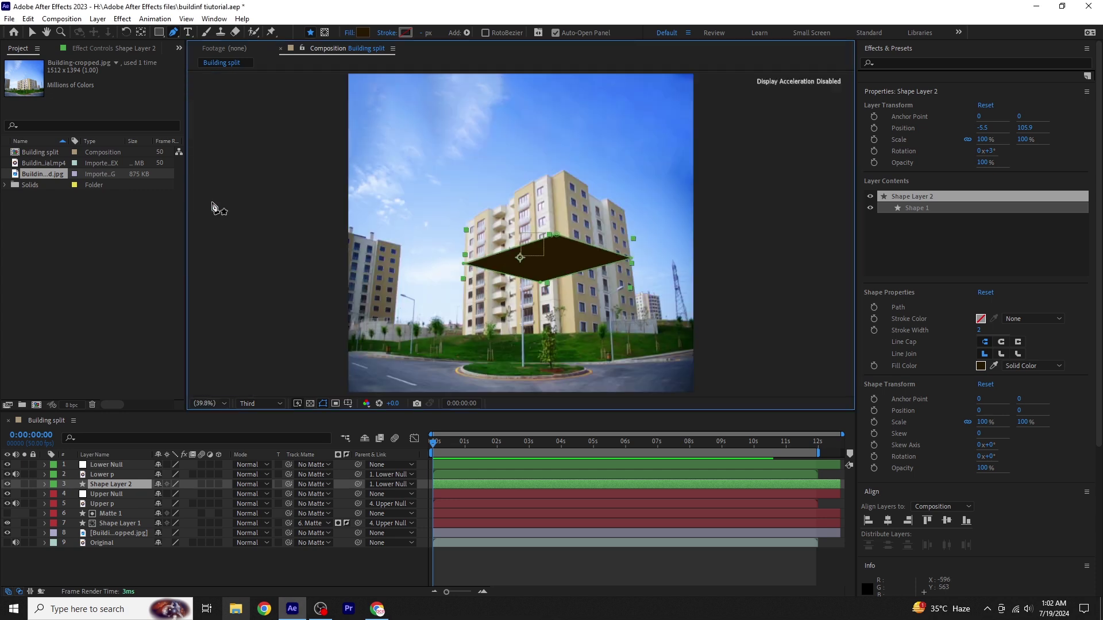
pyautogui.click(308, 571)
pyautogui.press('space')
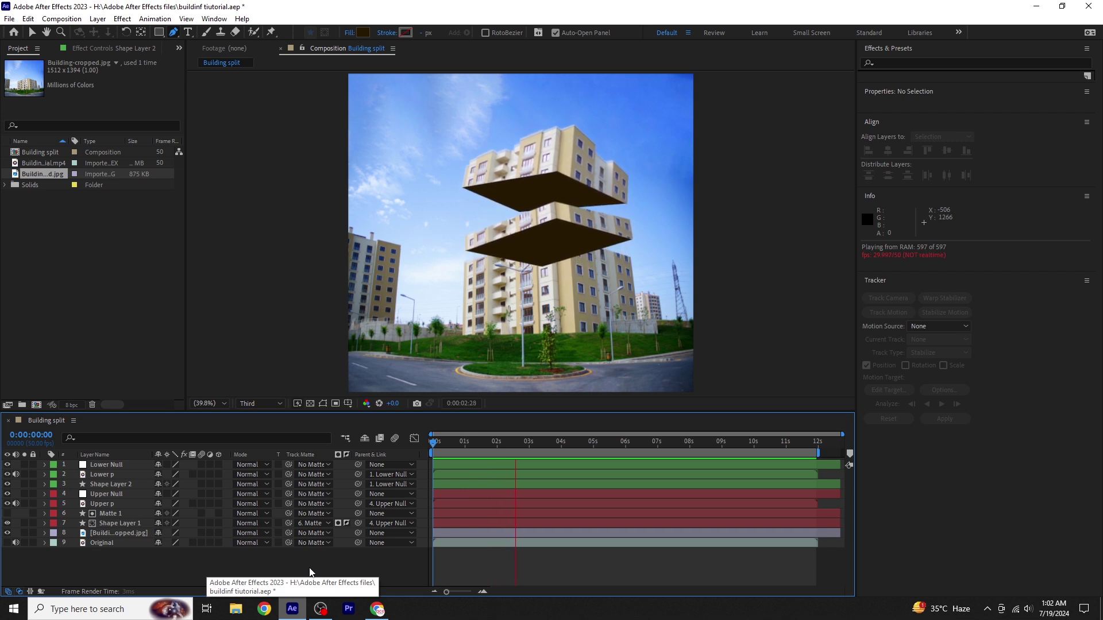
pyautogui.press('space')
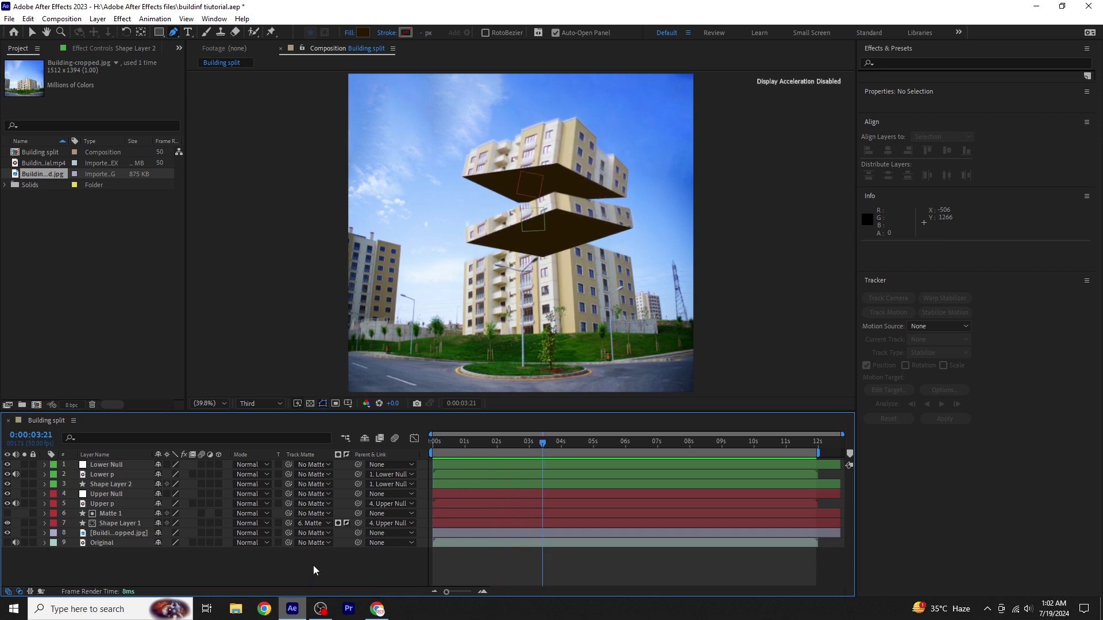
pyautogui.moveTo(535, 440); pyautogui.dragTo(377, 456)
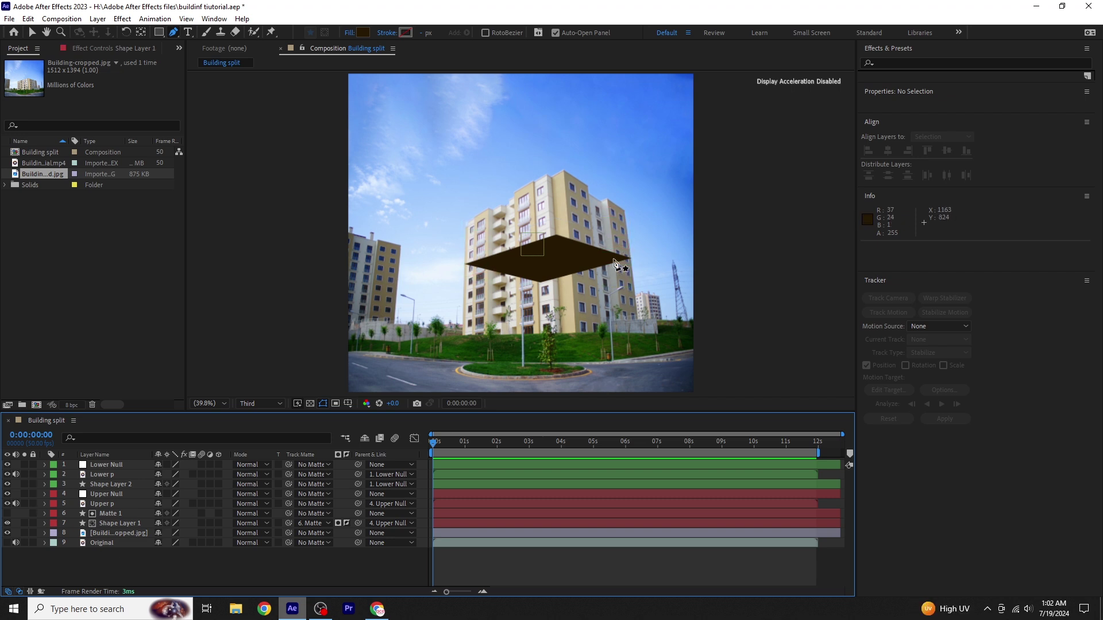
# Step: Duplicate Shape Layer 2 and rename the copy matte 2
pyautogui.click(31, 33)
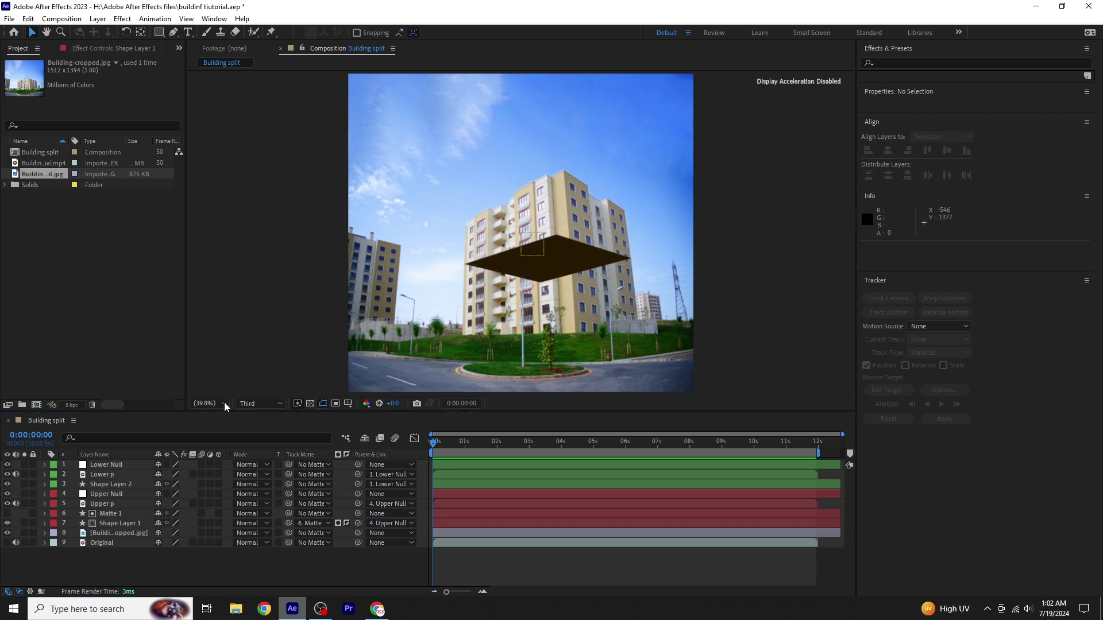
pyautogui.click(551, 266)
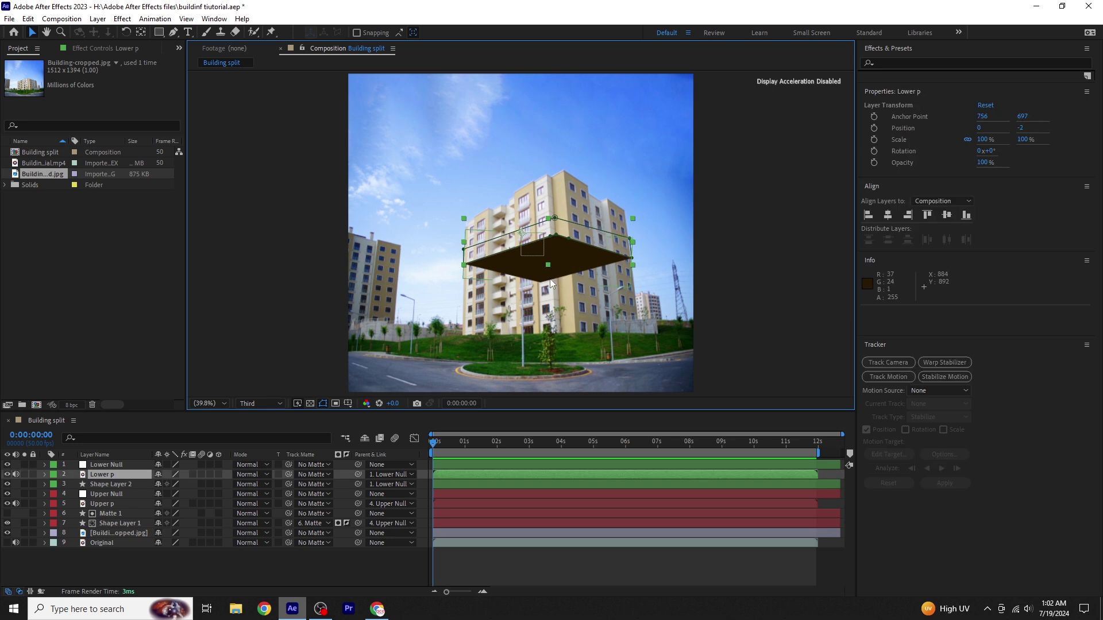
pyautogui.click(126, 486)
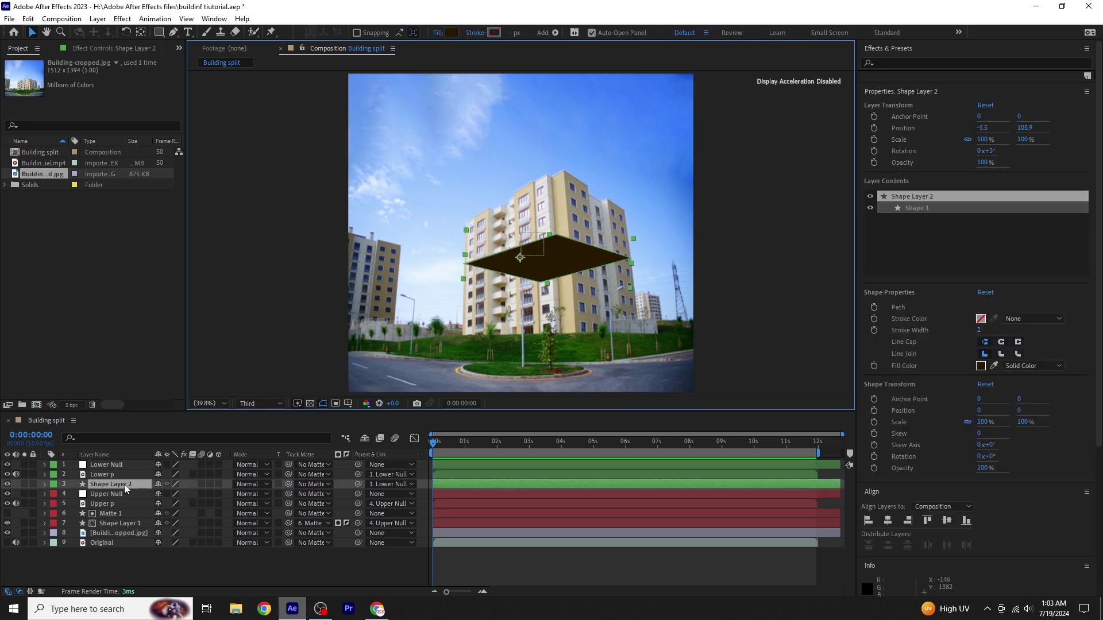
pyautogui.hotkey('ctrl', 'd')
pyautogui.rightClick(125, 486)
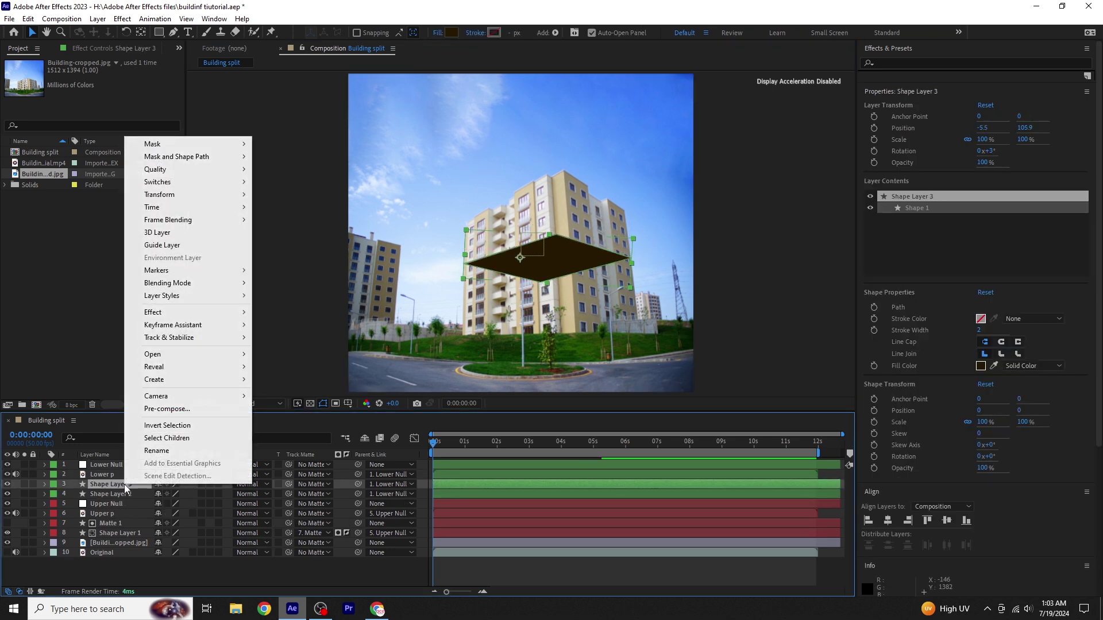
pyautogui.click(161, 454)
pyautogui.write('matt')
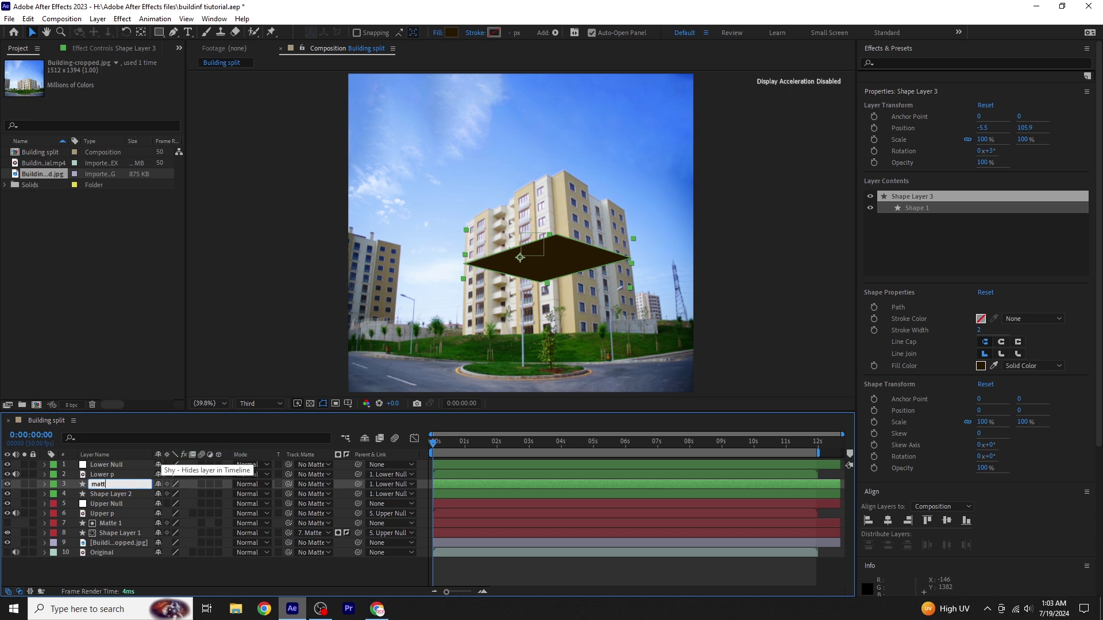
pyautogui.write('e 2')
pyautogui.press('Return')
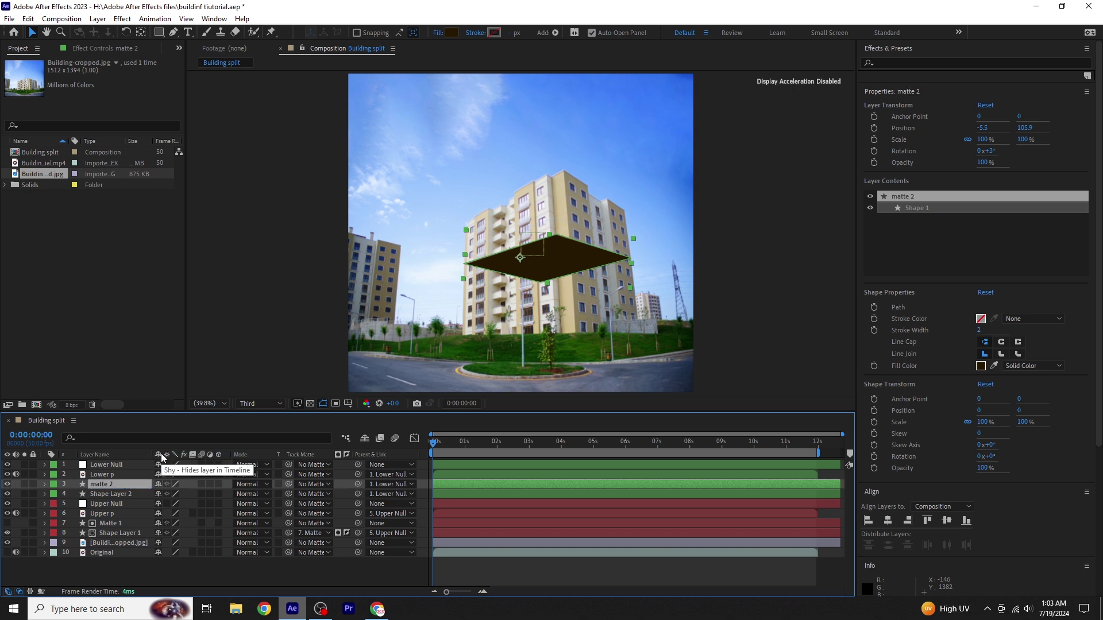
# Step: Set matte 2's parent to None and assign it as the inverted alpha track matte of Shape Layer 2
pyautogui.click(383, 484)
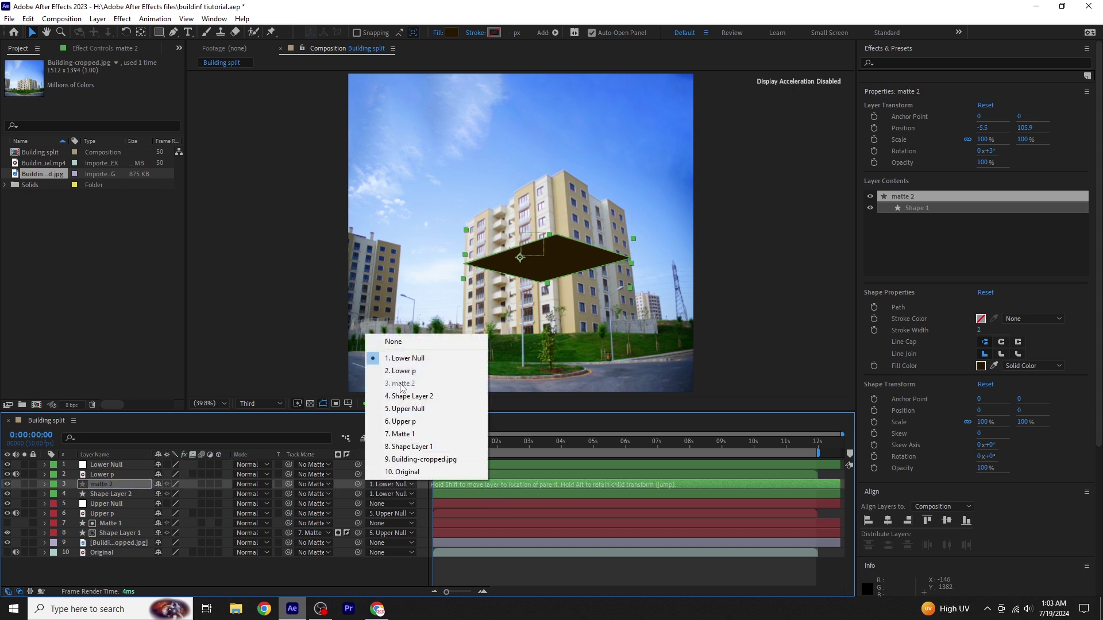
pyautogui.click(409, 343)
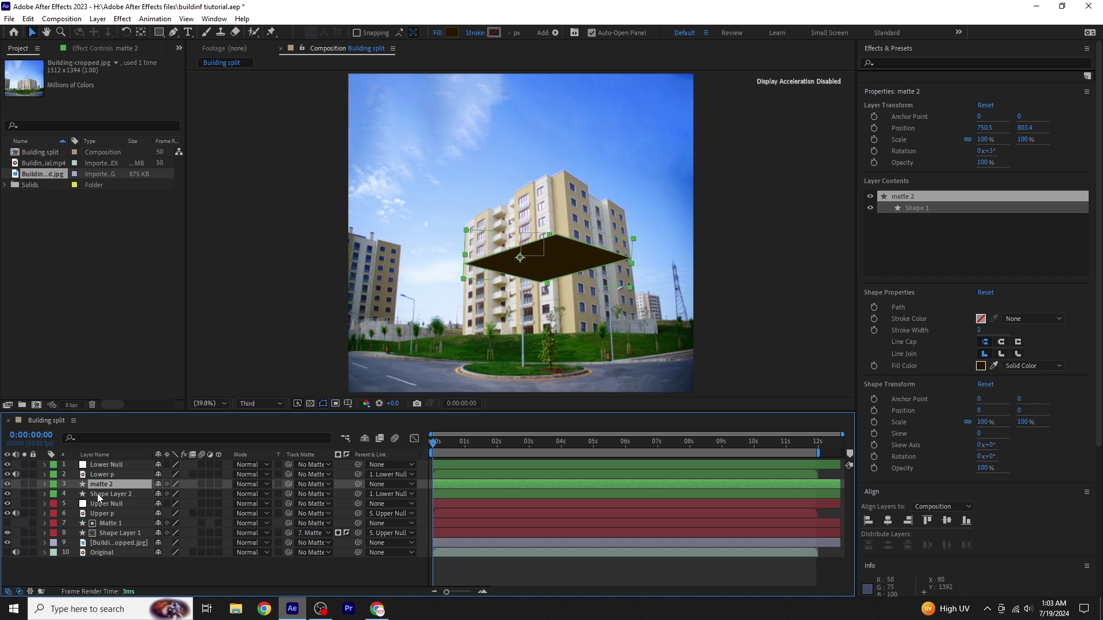
pyautogui.click(100, 497)
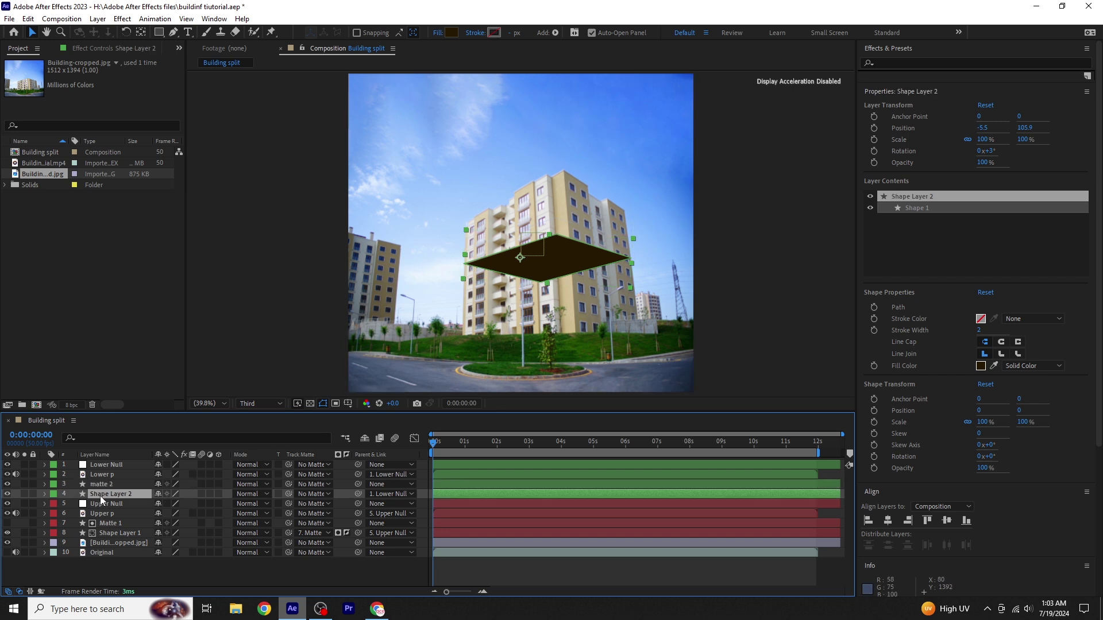
pyautogui.click(308, 495)
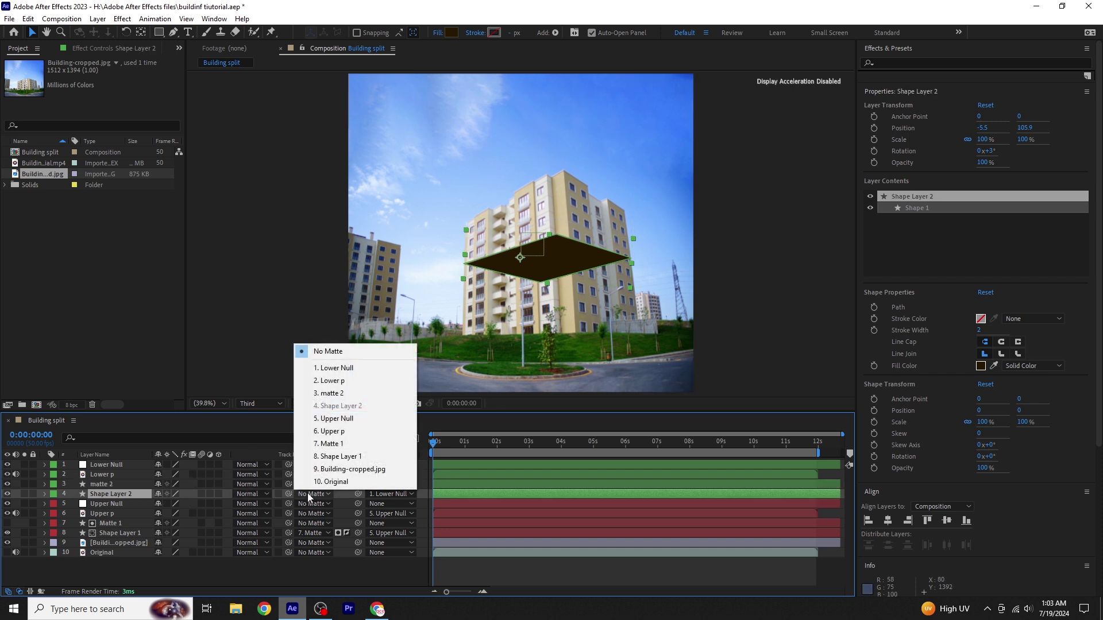
pyautogui.click(360, 394)
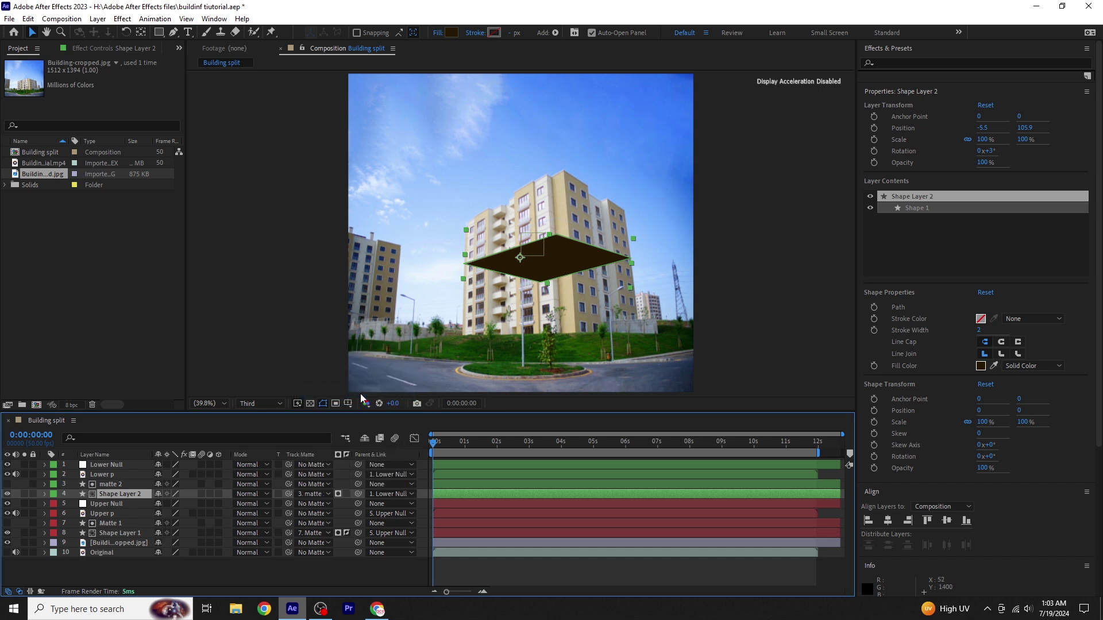
pyautogui.click(347, 494)
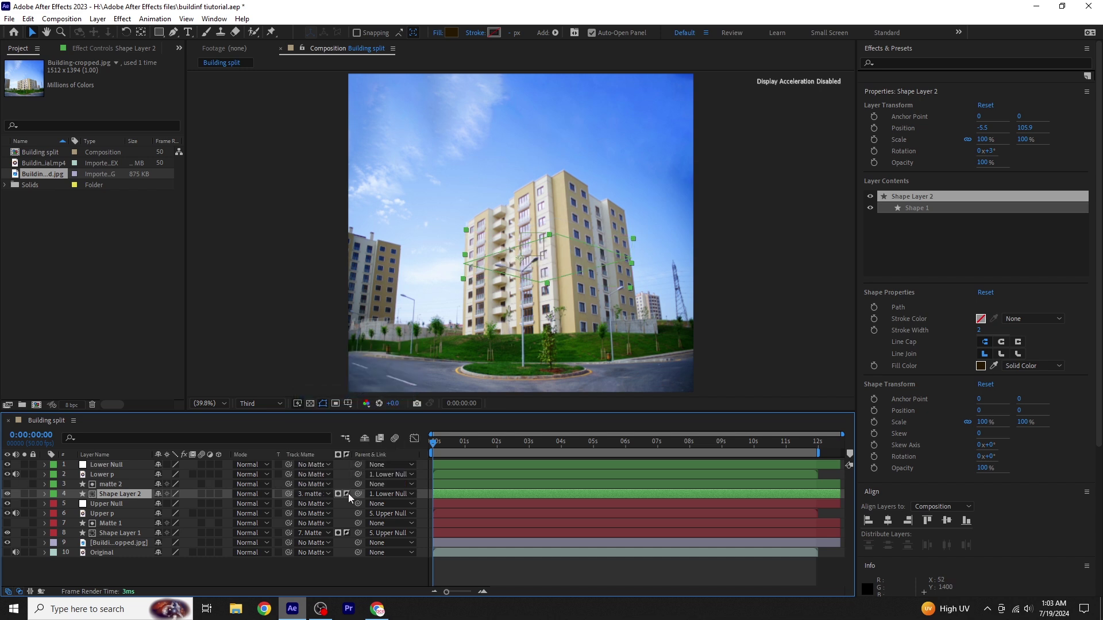
# Step: Preview the building split animation and stop it between four and five seconds
pyautogui.click(285, 574)
pyautogui.press('space')
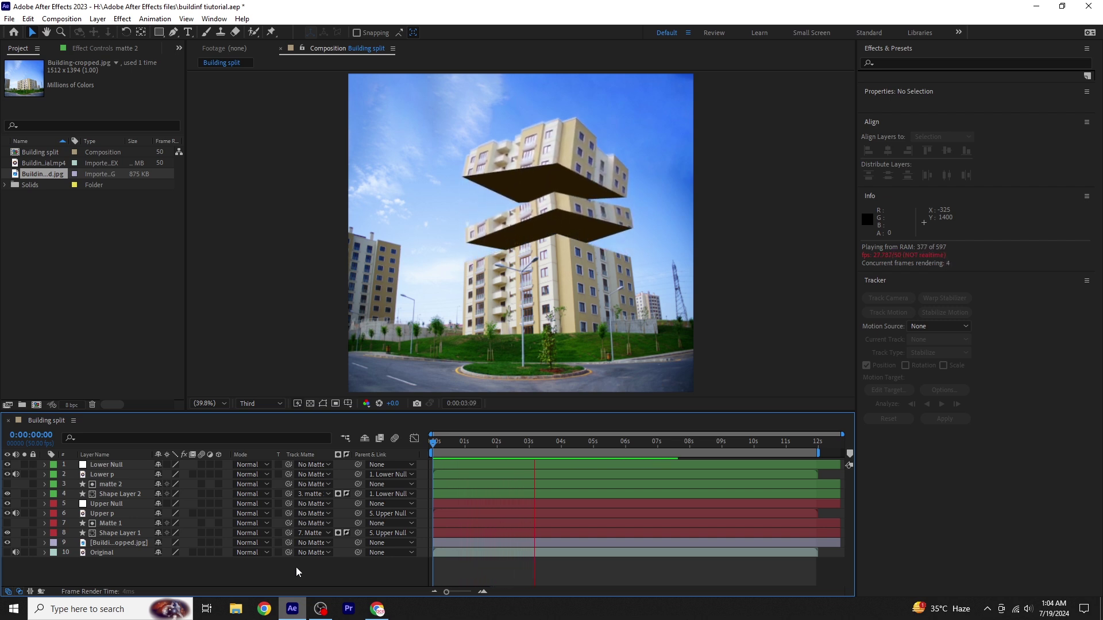
pyautogui.press('space')
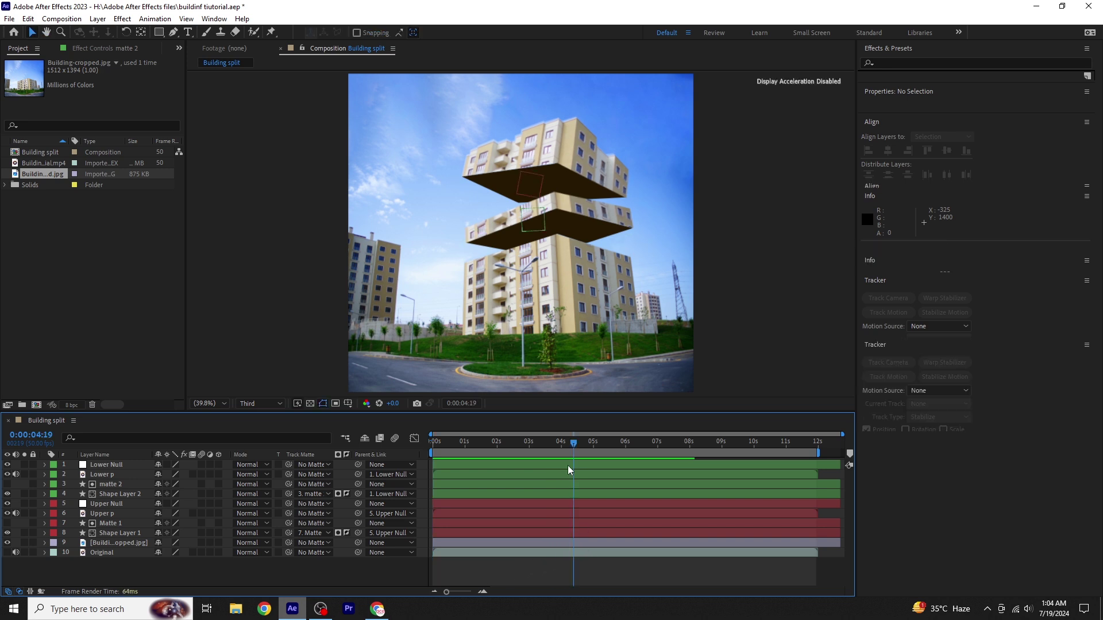
pyautogui.click(568, 468)
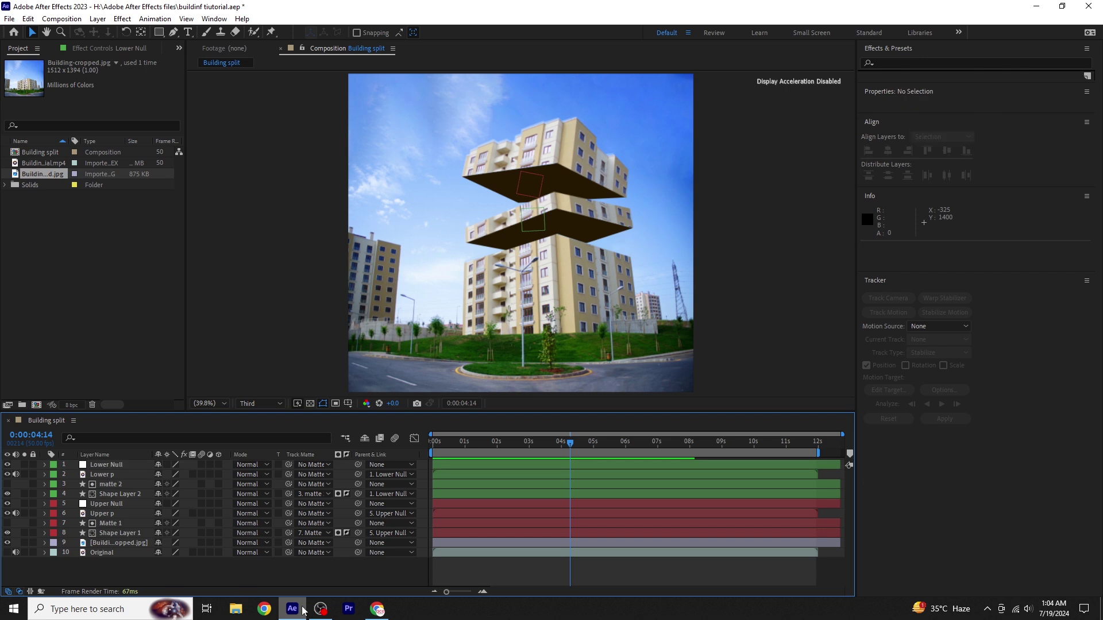
# Step: At 0:00:00:00, draw a closed Pen mask loosely around the whole central building on the Building-cropped.jpg layer
pyautogui.click(107, 504)
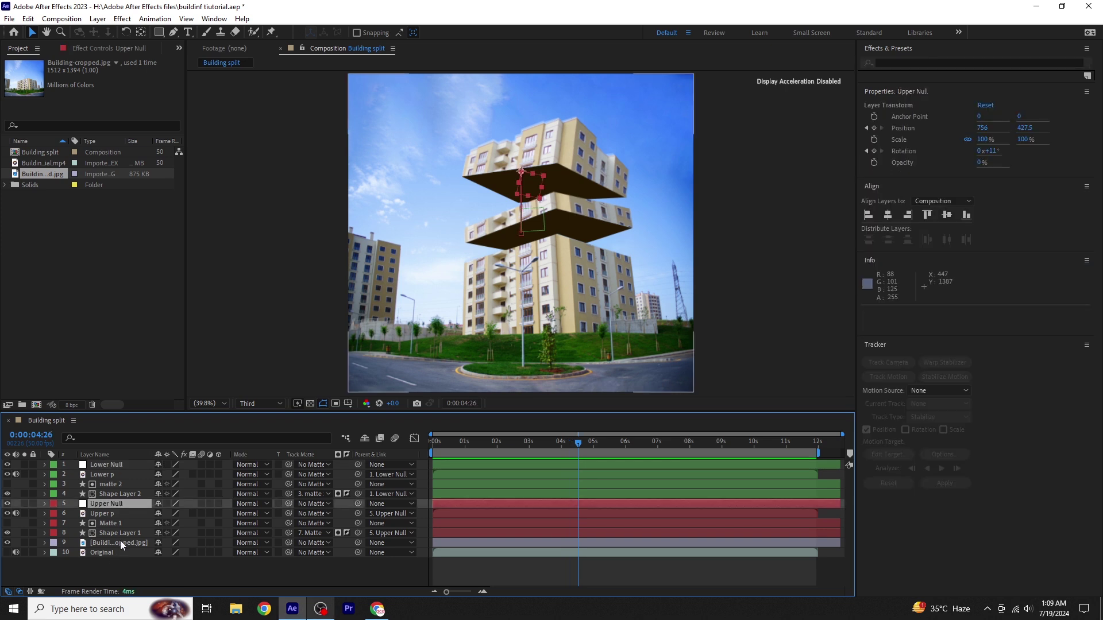
pyautogui.click(122, 542)
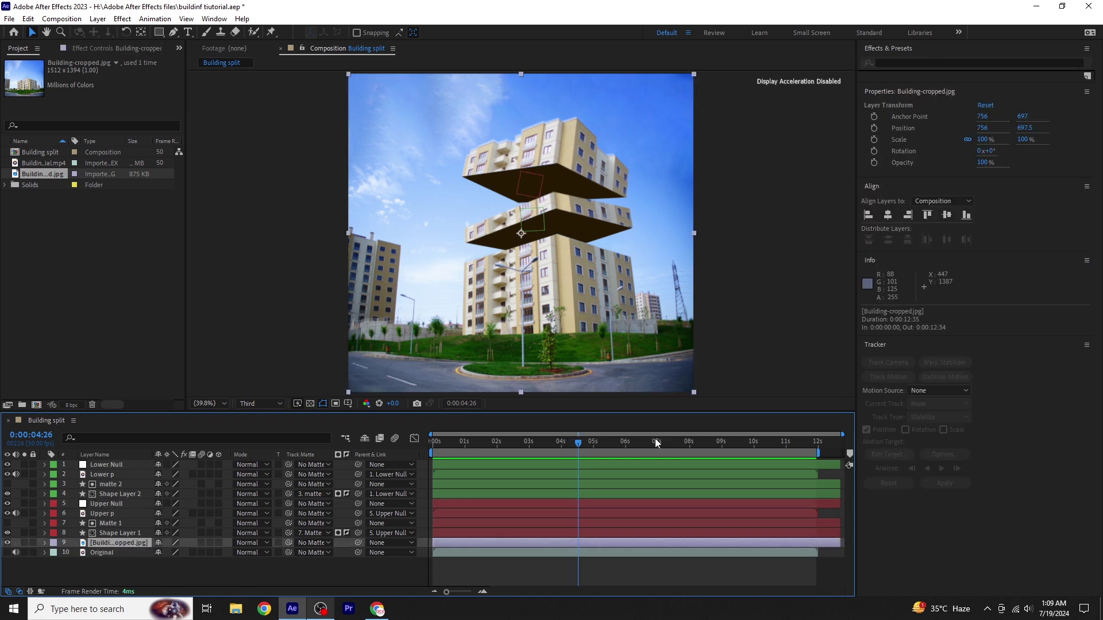
pyautogui.moveTo(575, 444); pyautogui.dragTo(434, 459)
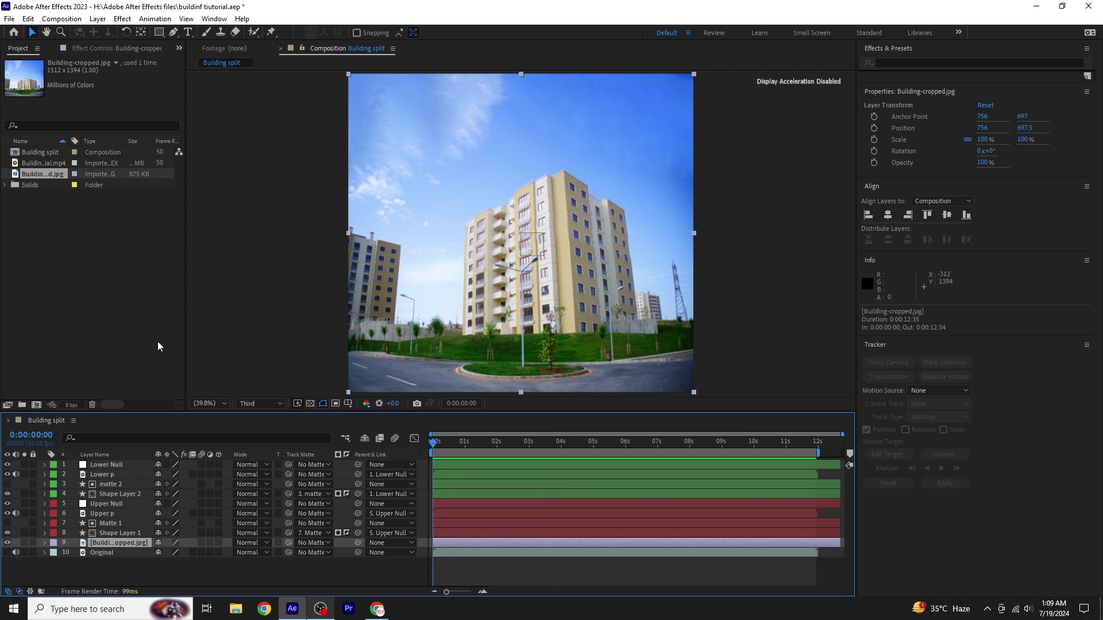
pyautogui.click(174, 32)
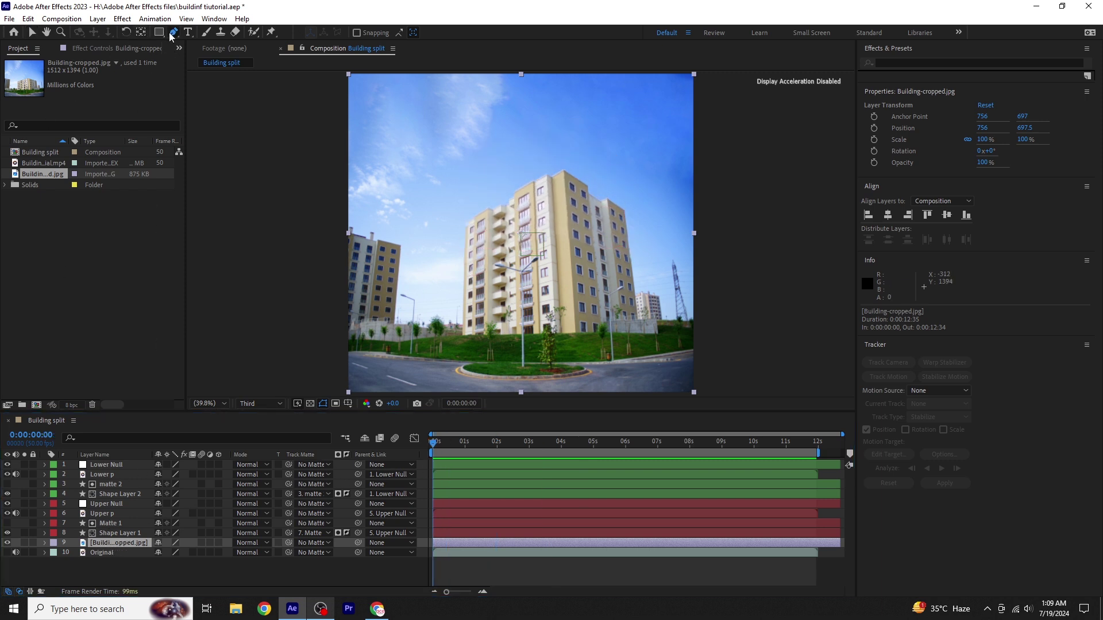
pyautogui.click(459, 341)
pyautogui.click(461, 220)
pyautogui.click(461, 194)
pyautogui.click(538, 154)
pyautogui.click(598, 156)
pyautogui.click(645, 346)
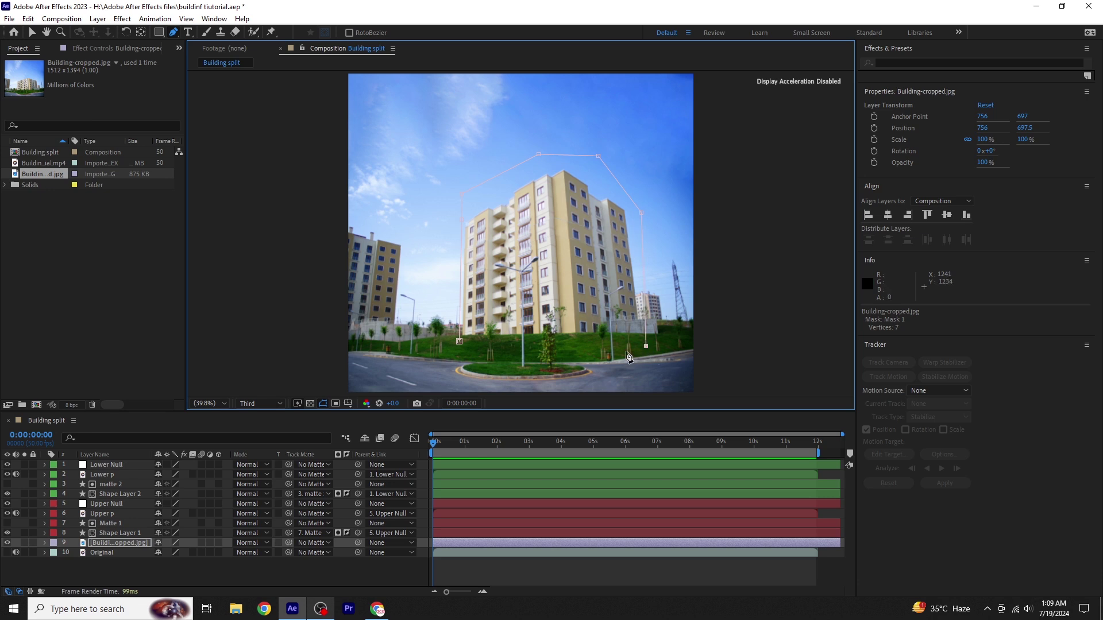
pyautogui.click(459, 341)
# Step: Move the mask's left vertices slightly outward from the building and make the Original layer visible
pyautogui.moveTo(458, 341); pyautogui.dragTo(453, 341)
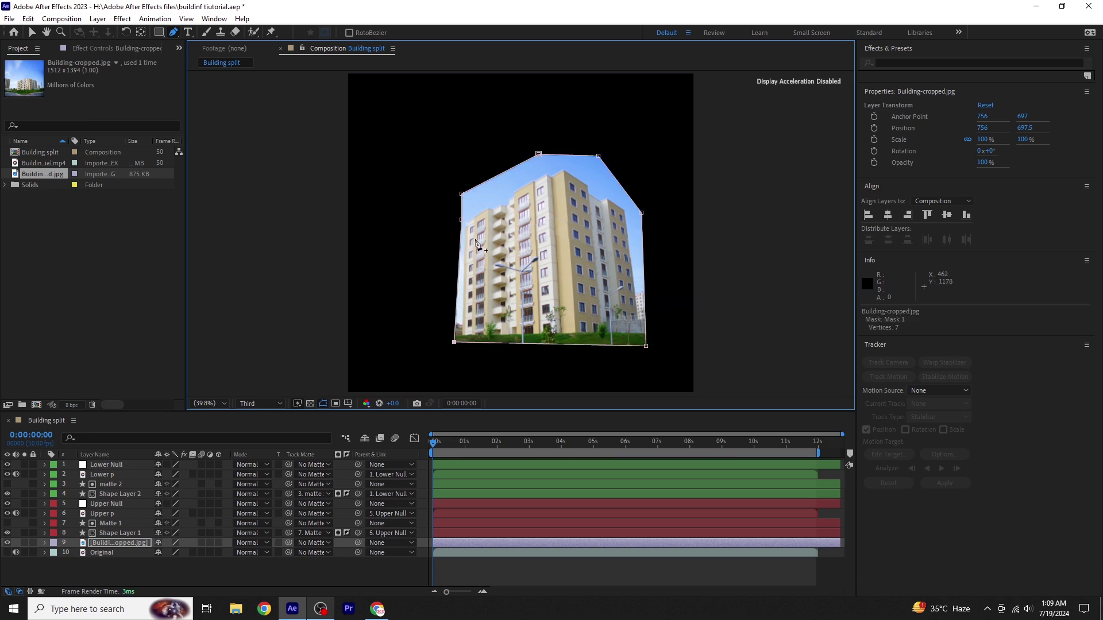
pyautogui.moveTo(461, 220); pyautogui.dragTo(459, 194)
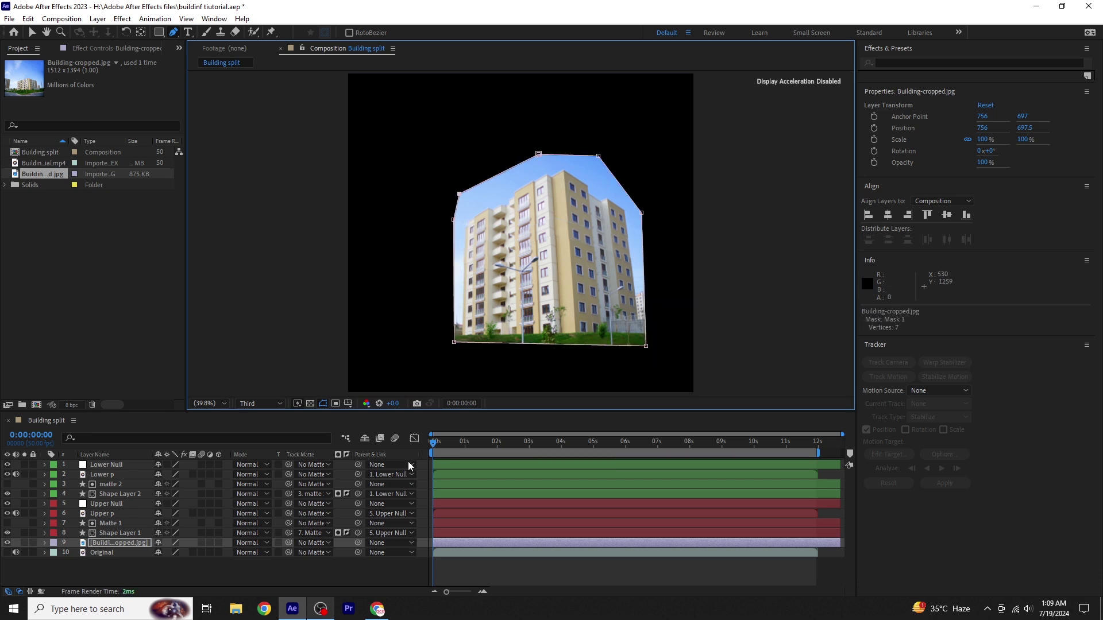
pyautogui.click(7, 553)
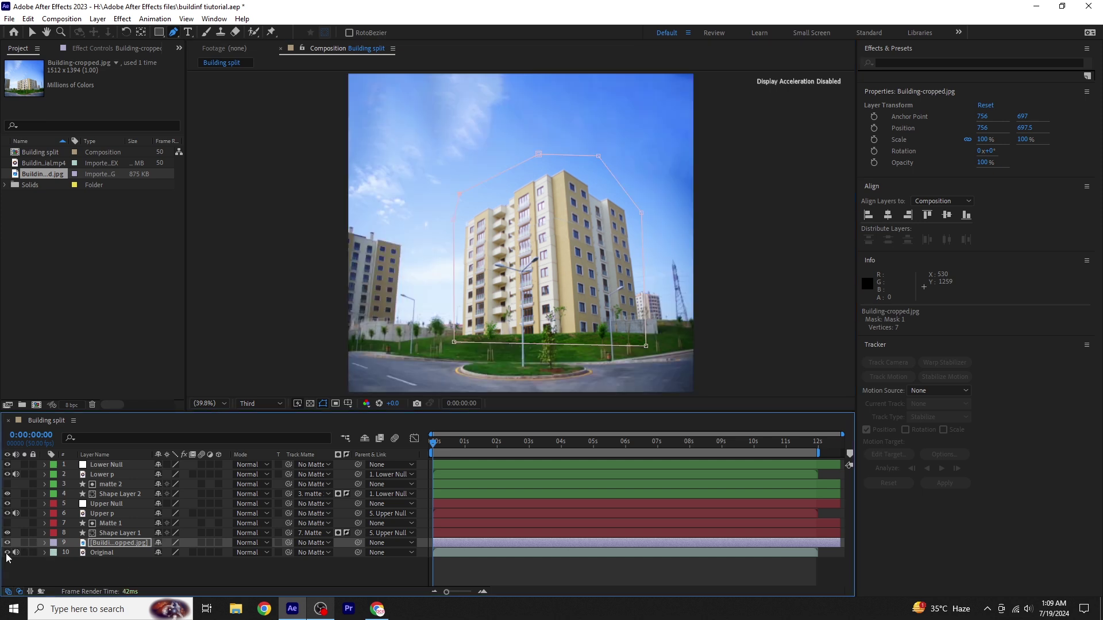
# Step: Compare the building base with the moving background at 100% zoom and start Position keyframing on Building-cropped.jpg at 0:00:00:33
pyautogui.press('/')
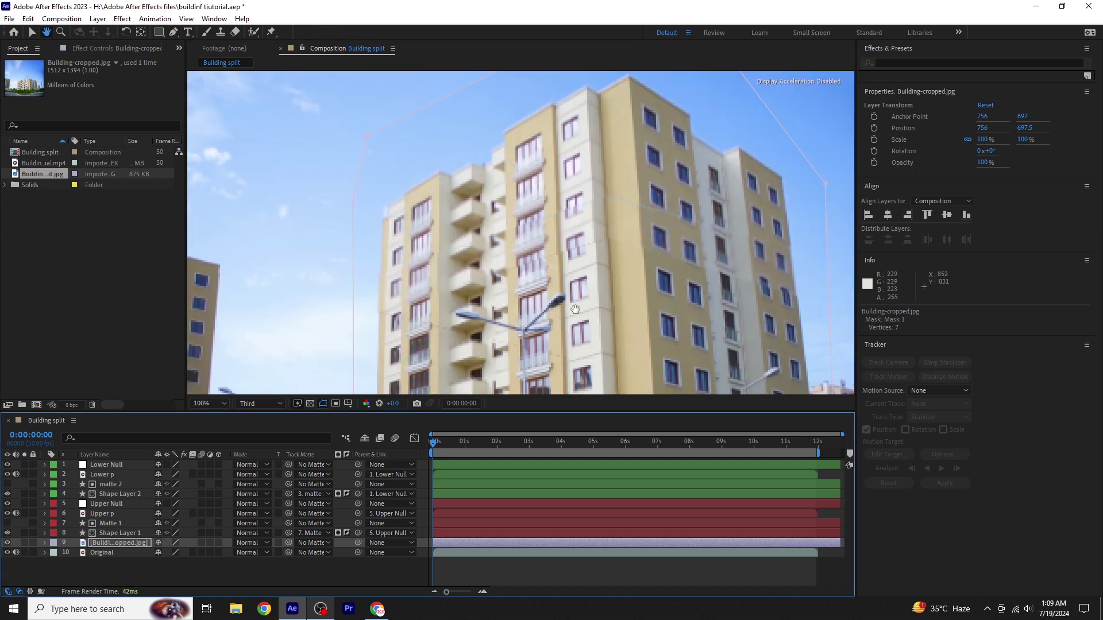
pyautogui.scroll(-5, 560, 296)
pyautogui.press('g')
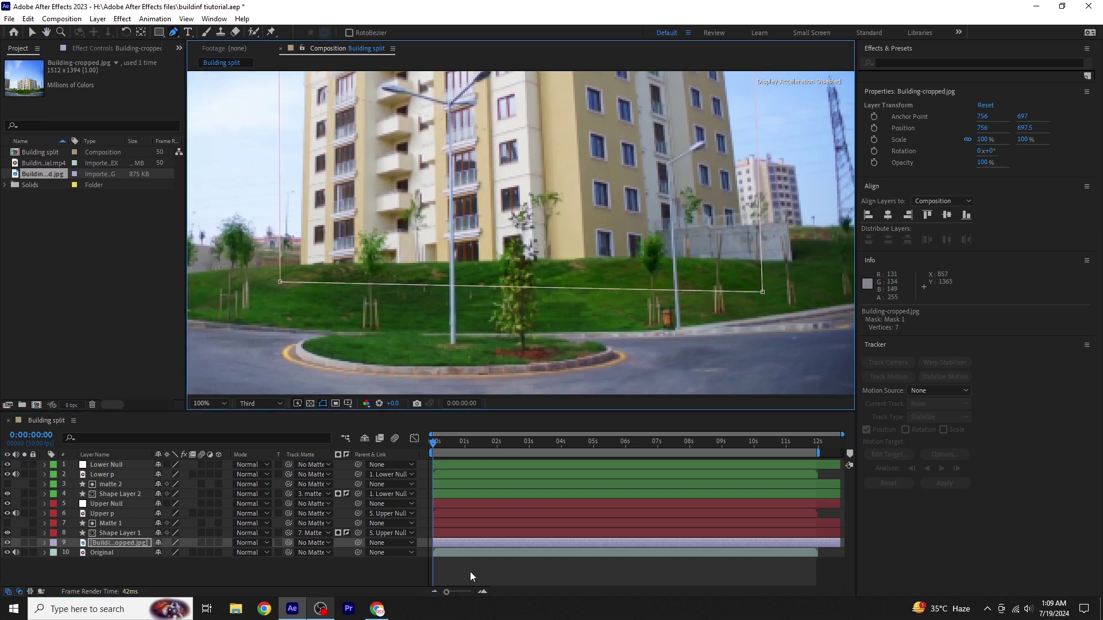
pyautogui.click(543, 485)
pyautogui.press('space')
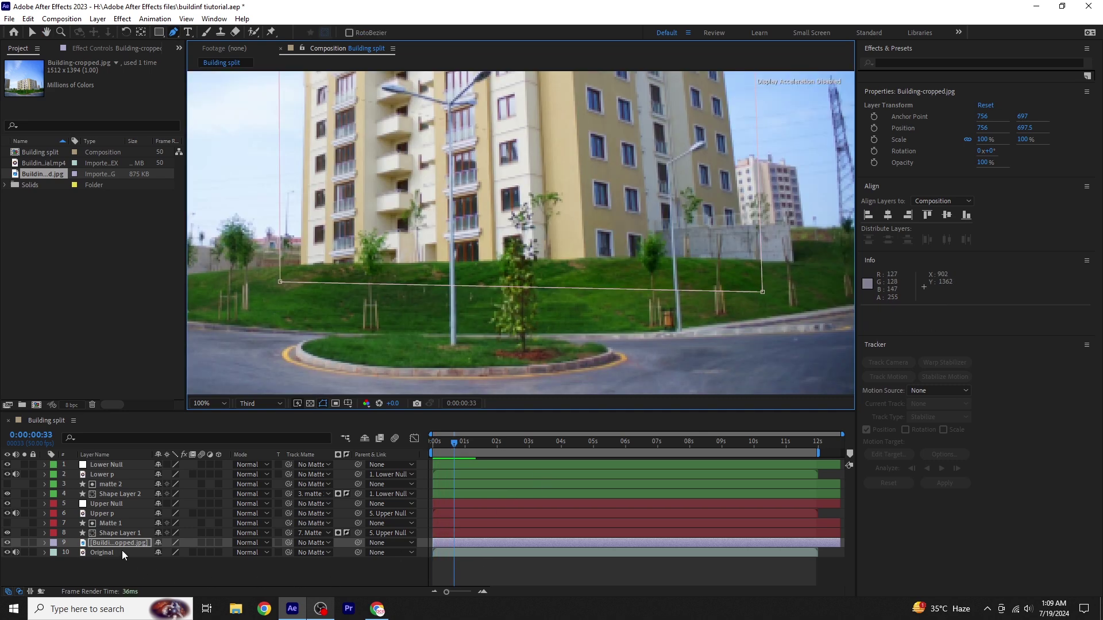
pyautogui.press('p')
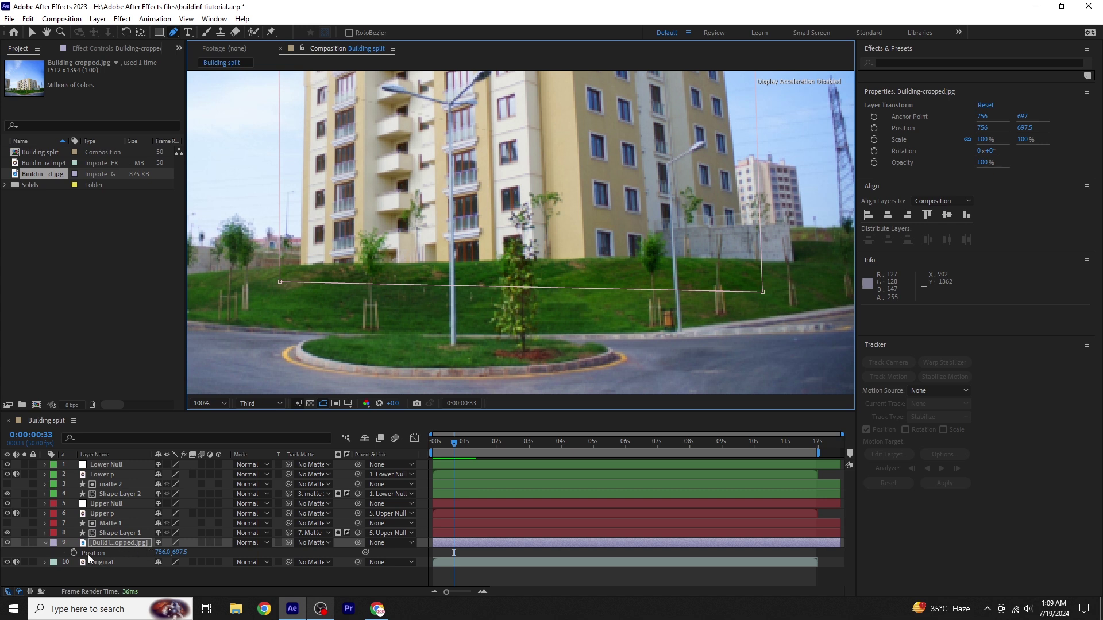
pyautogui.click(73, 552)
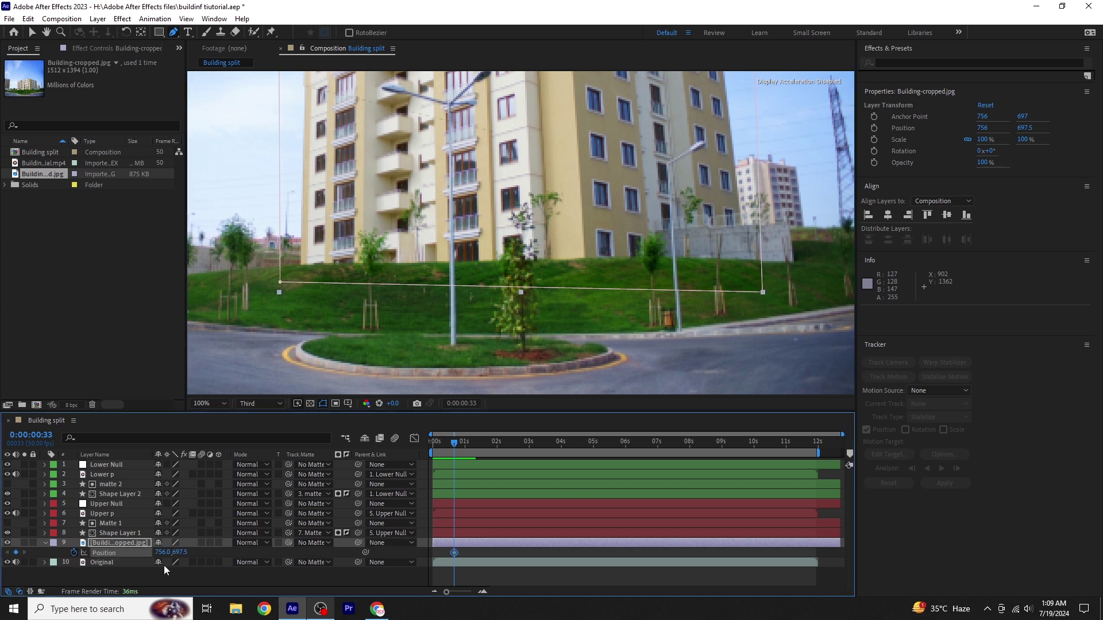
# Step: Advance to 0:00:01:24 and nudge Building-cropped.jpg to Position 758, 699.5 to follow the background footage
pyautogui.press('space')
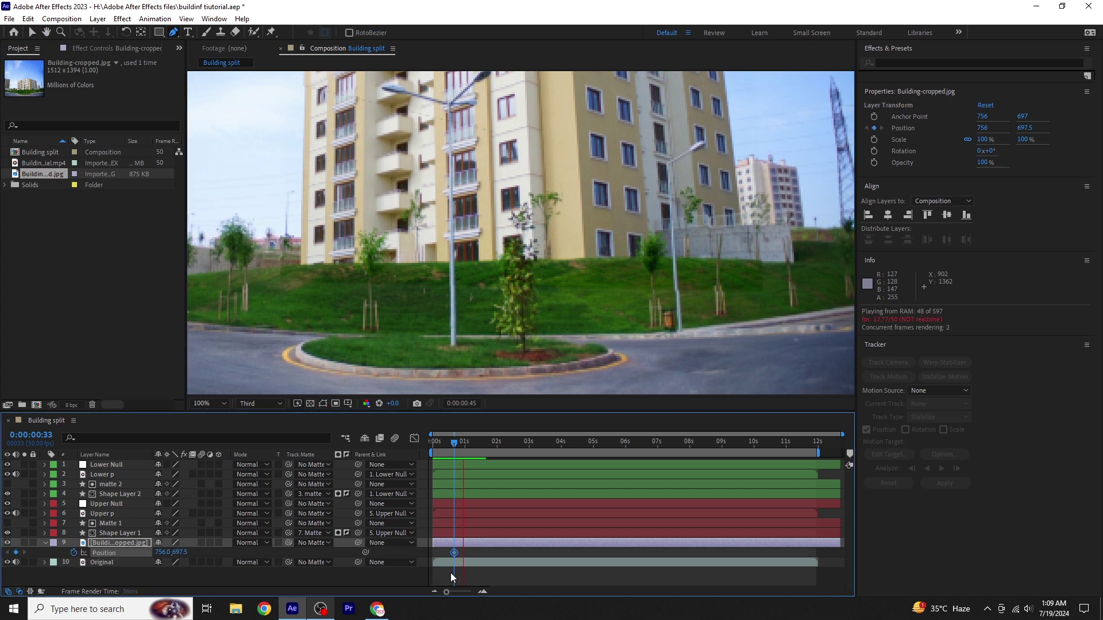
pyautogui.press('space')
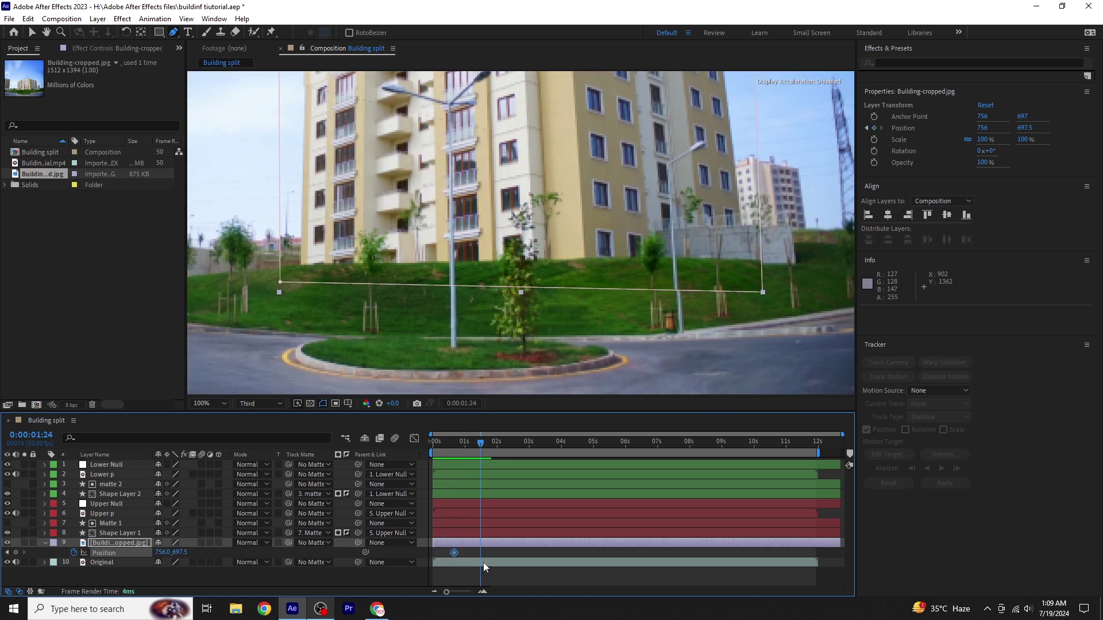
pyautogui.press('Right')
pyautogui.press('Right')
pyautogui.press('Right')
pyautogui.press('Down')
pyautogui.press('Down')
pyautogui.press('Left')
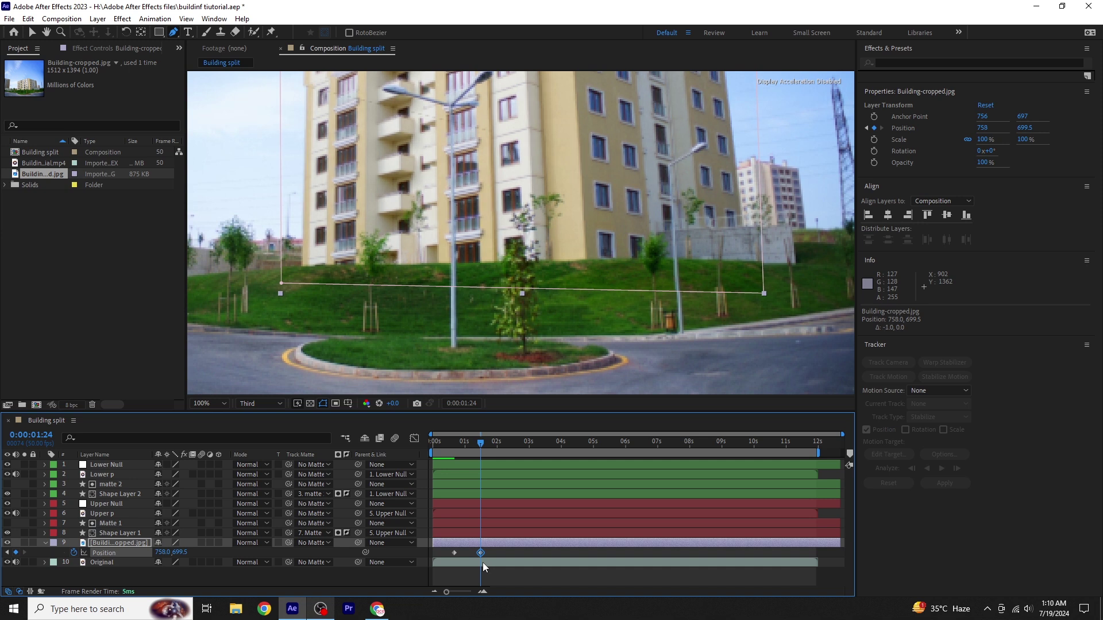
# Step: Advance to 0:00:02:13 and nudge Building-cropped.jpg to Position 761, 701.5
pyautogui.press('space')
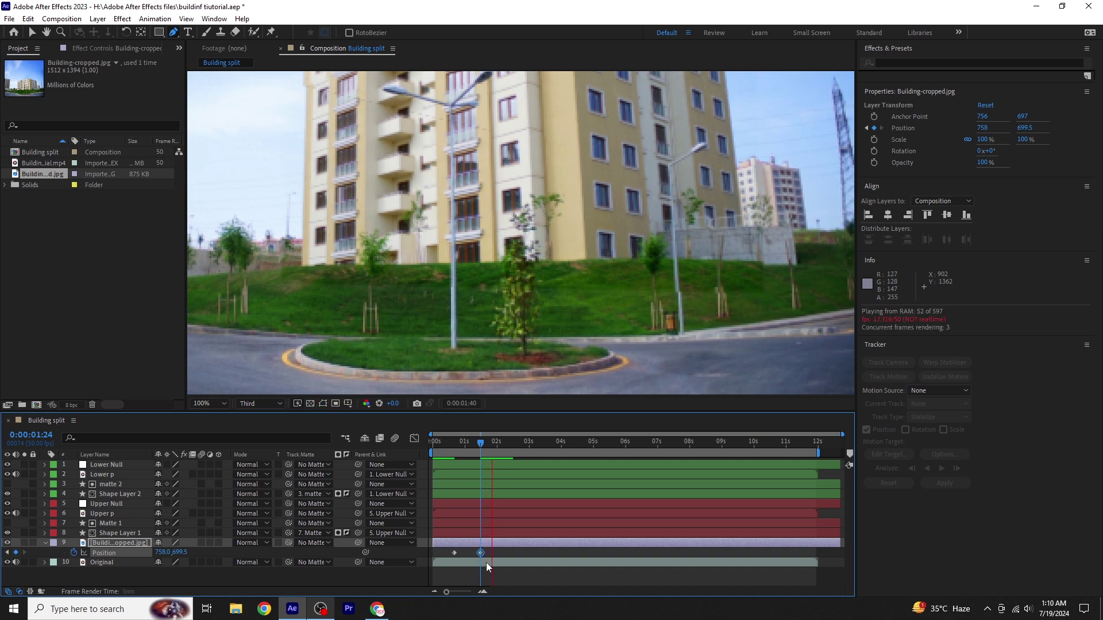
pyautogui.press('space')
pyautogui.press('Right')
pyautogui.press('Right')
pyautogui.press('Right')
pyautogui.press('Down')
pyautogui.press('Down')
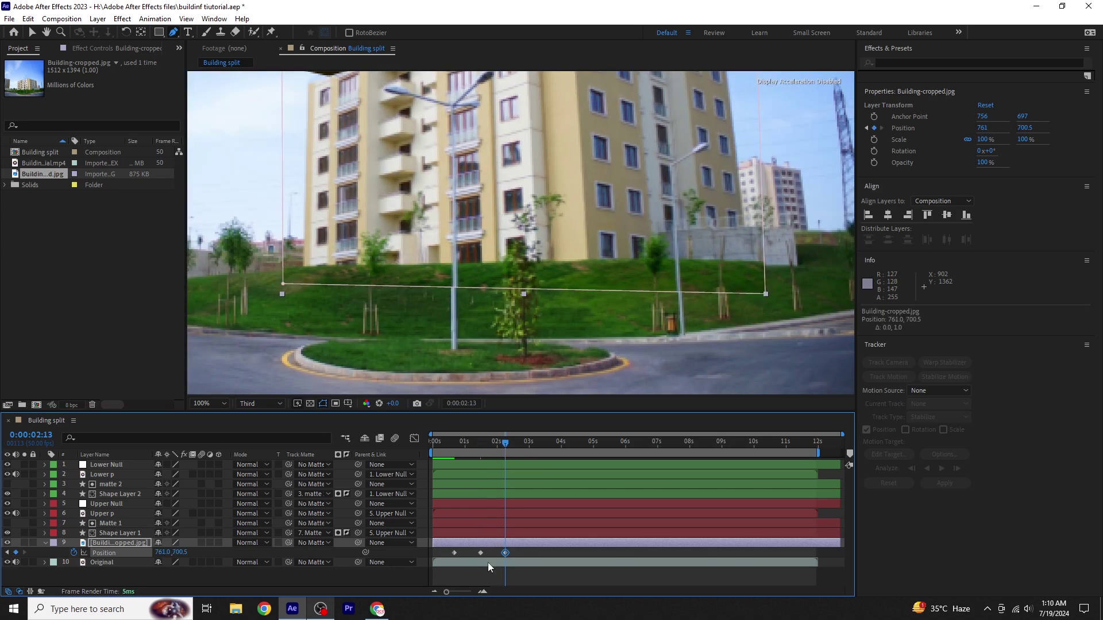
pyautogui.press('Right')
pyautogui.press('Left')
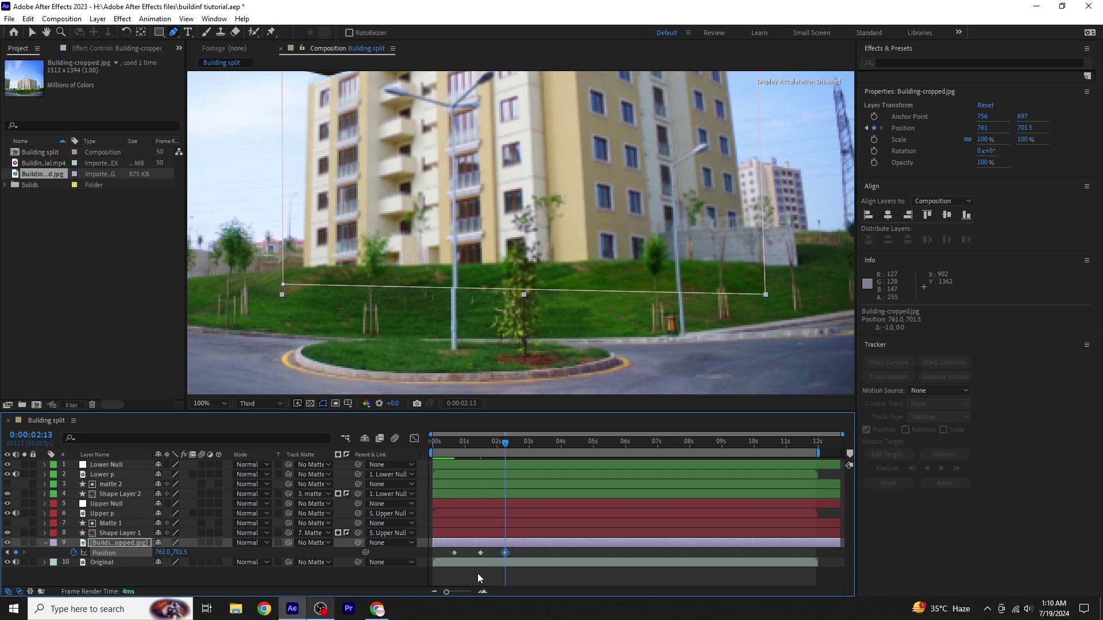
# Step: Show Building-cropped.jpg's Scale with its Position and start Scale keyframing at the first Position keyframe, 0:00:00:33
pyautogui.hotkey('shift', 's')
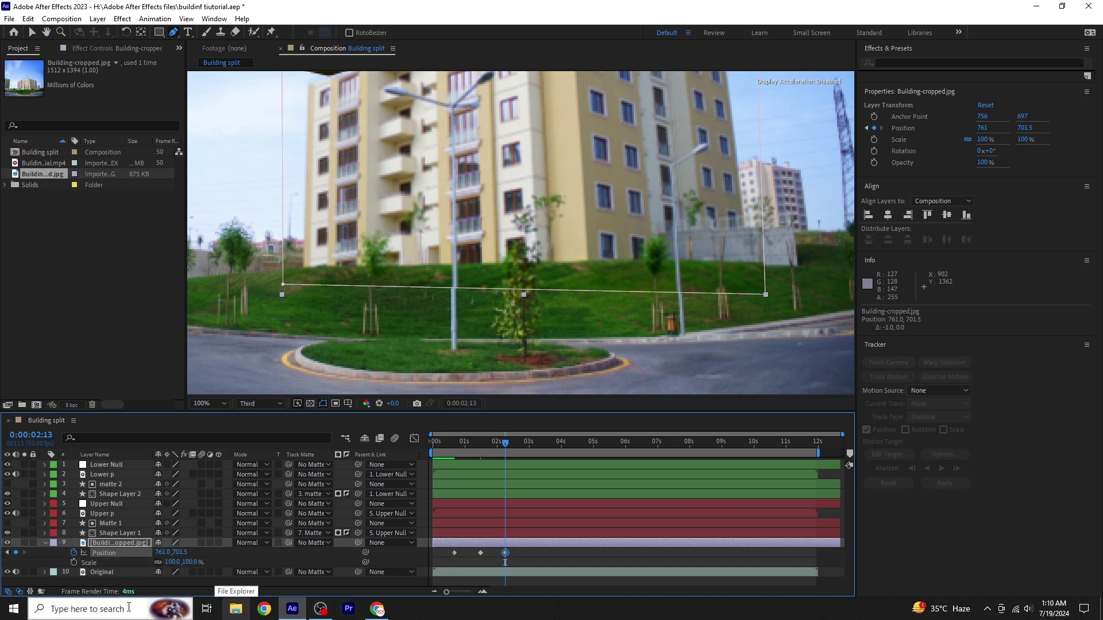
pyautogui.click(9, 552)
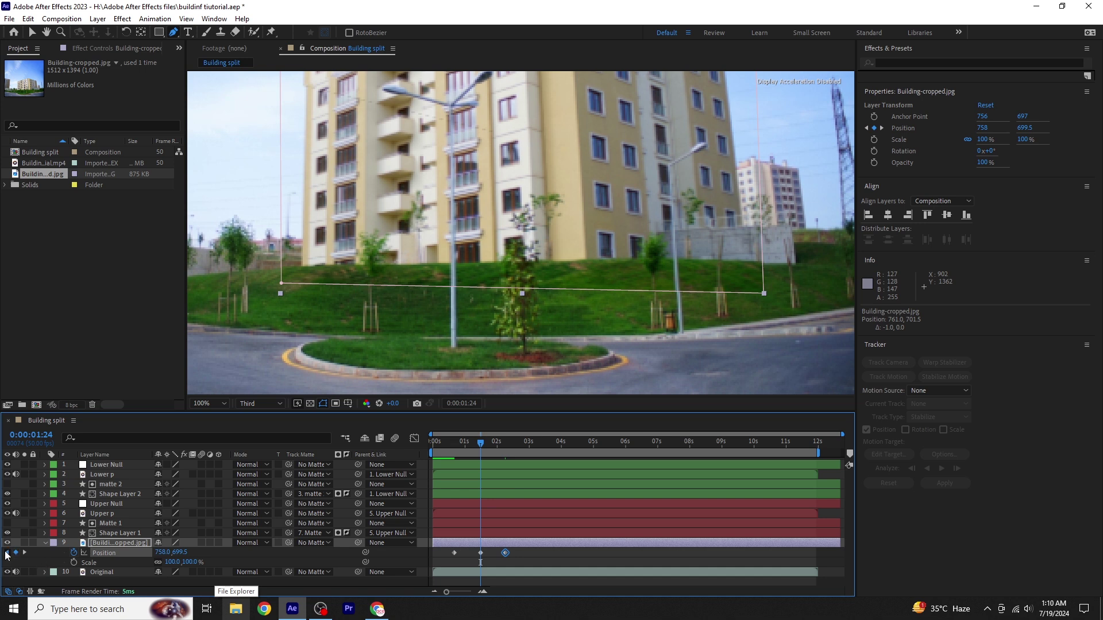
pyautogui.click(8, 552)
pyautogui.click(74, 562)
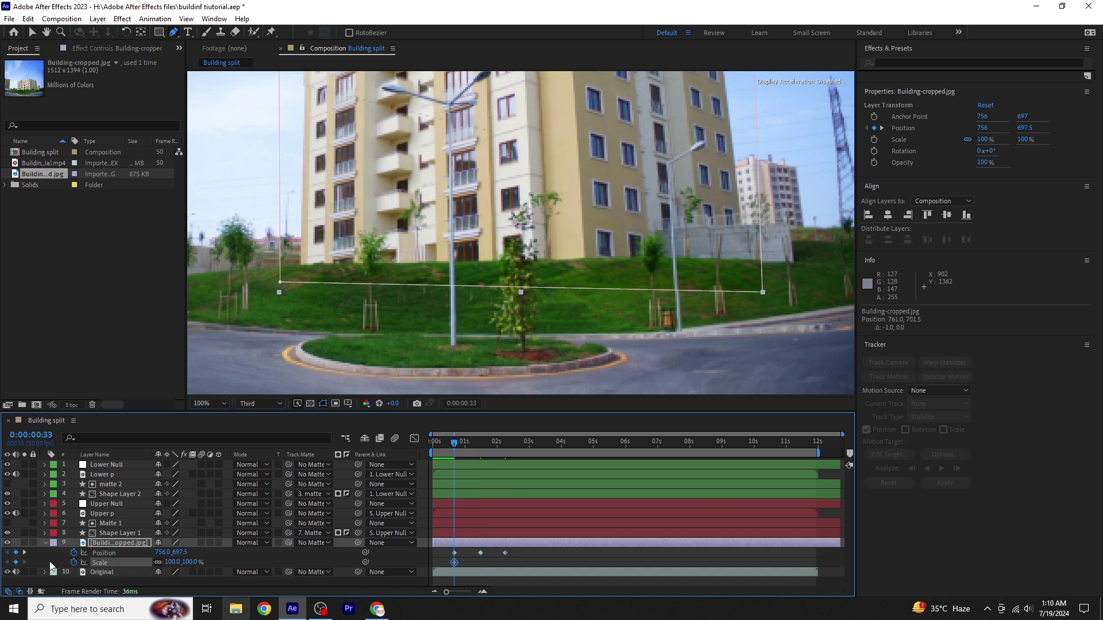
# Step: Set Building-cropped.jpg's Scale to 100.4% at the second Position keyframe, 0:00:01:24
pyautogui.click(24, 553)
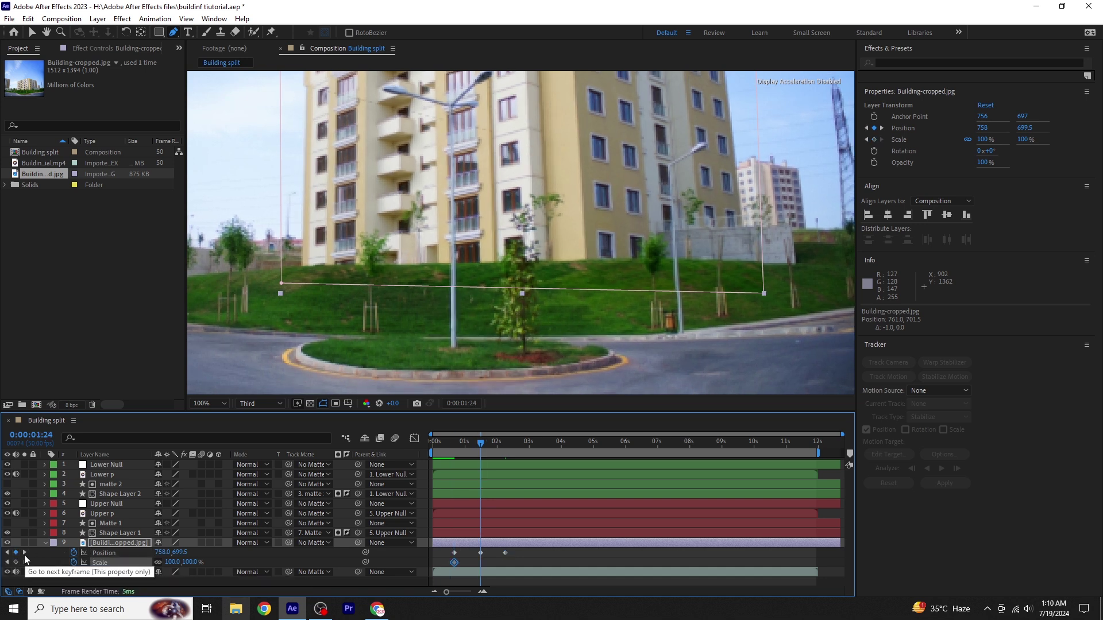
pyautogui.click(192, 562)
pyautogui.write('10')
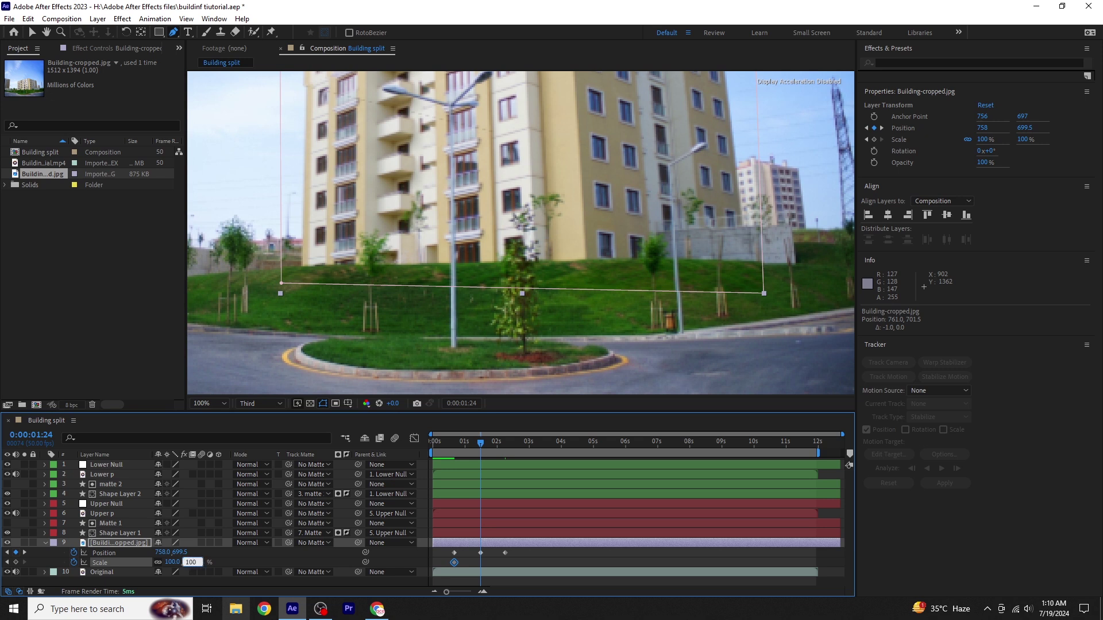
pyautogui.press('Return')
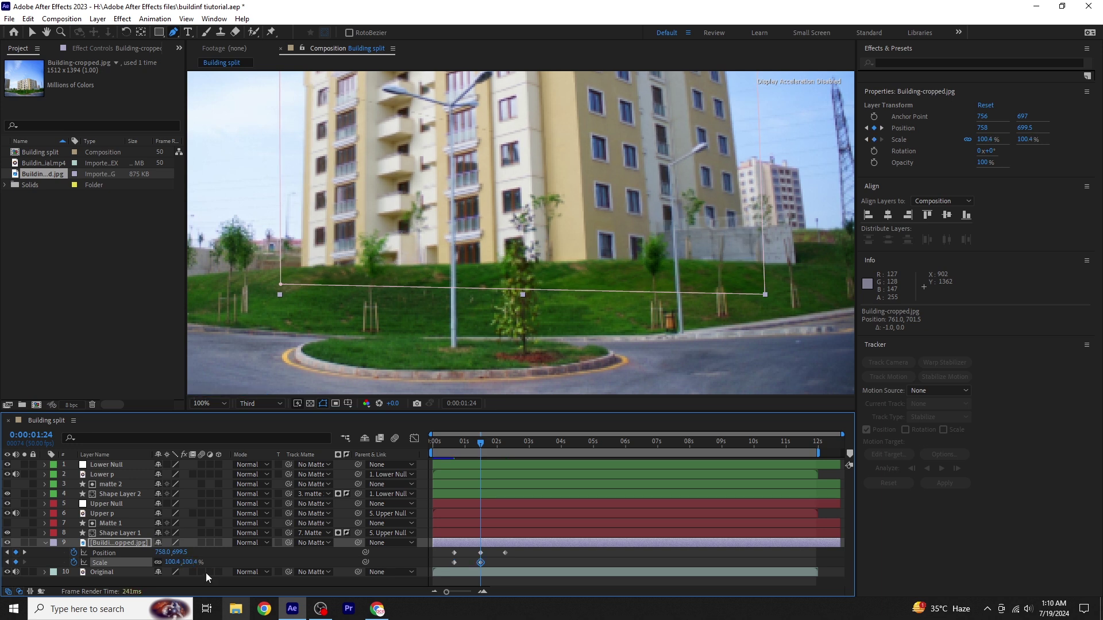
# Step: At the 0:00:02:13 keyframe, set Building-cropped.jpg's Scale to 101% and nudge its Position to 758, 701.5
pyautogui.click(26, 552)
pyautogui.click(171, 562)
pyautogui.write('101')
pyautogui.press('Return')
pyautogui.press('Left')
pyautogui.press('Left')
pyautogui.press('Left')
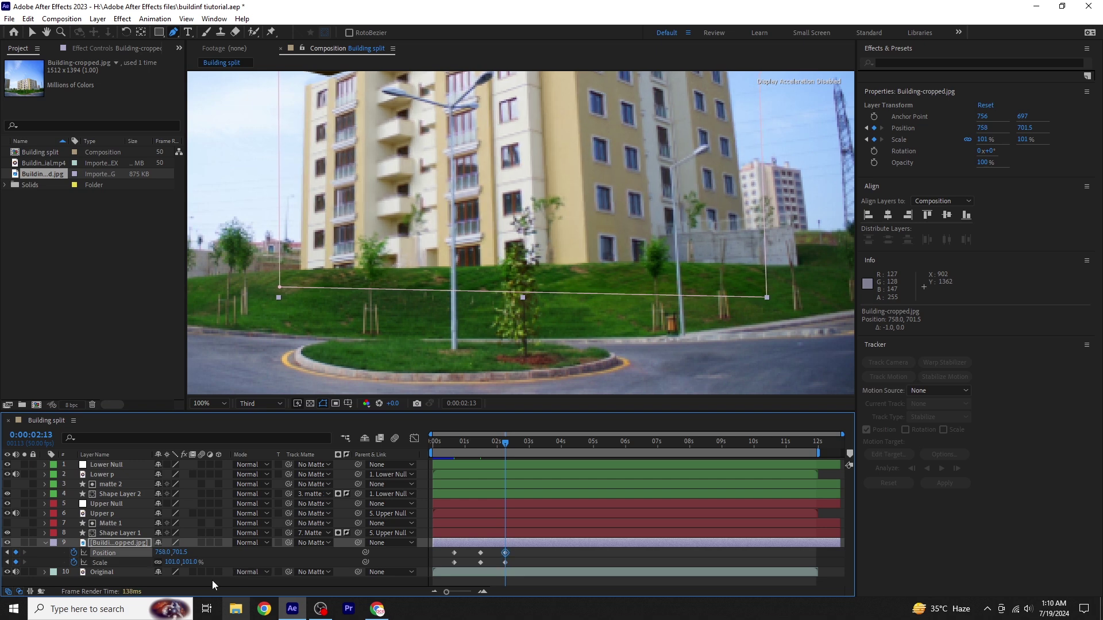
# Step: Continue through the timeline to 0:00:04:34 and nudge Building-cropped.jpg to Position 763, 707.5
pyautogui.press('space')
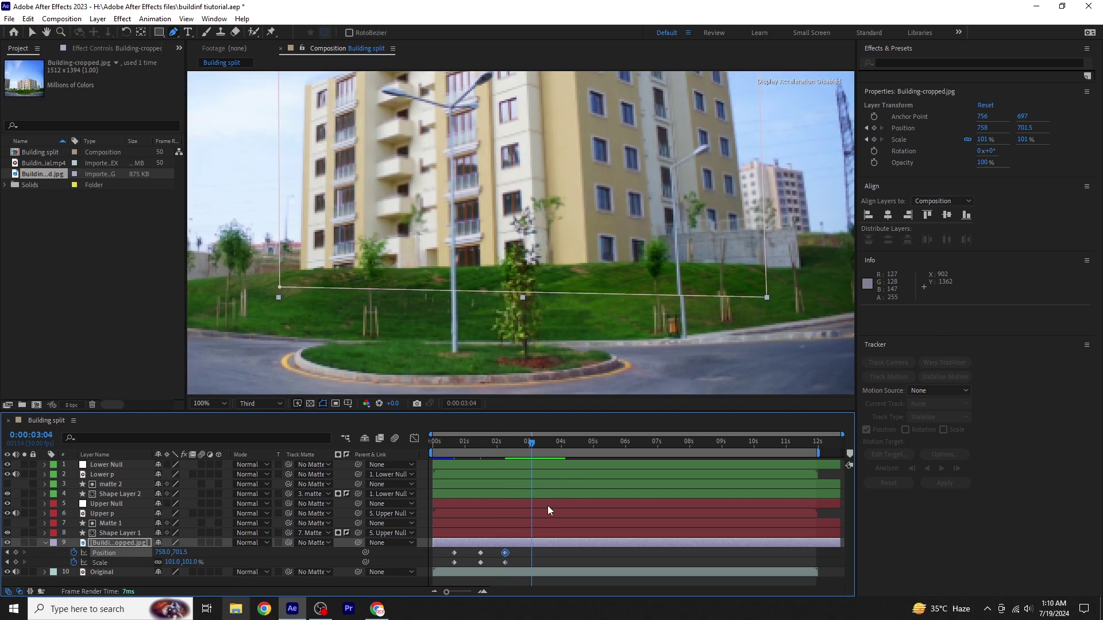
pyautogui.press('space')
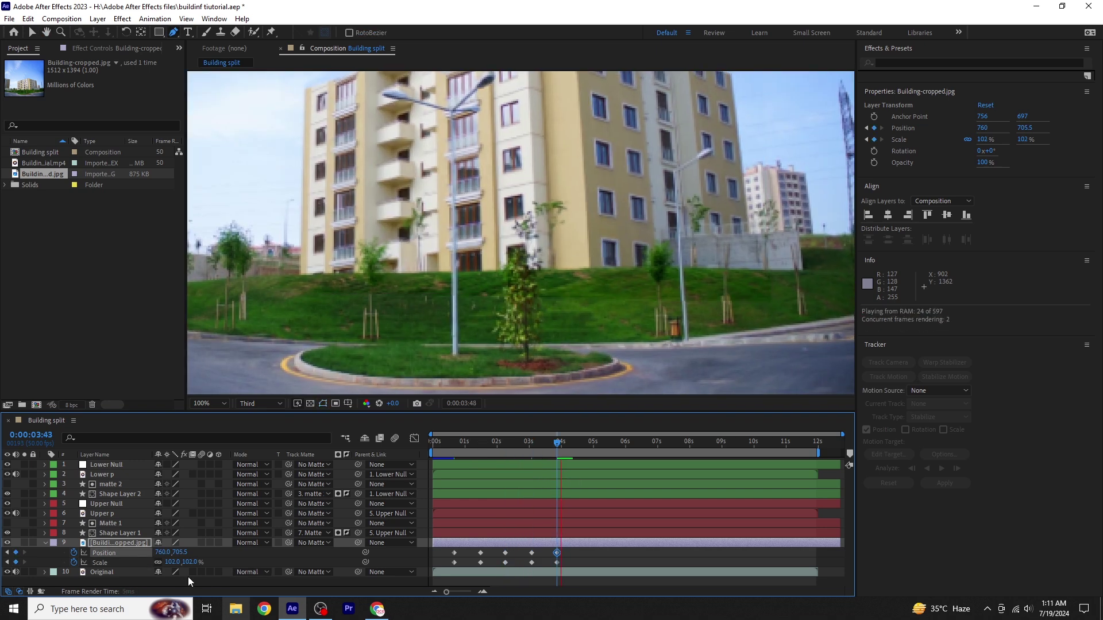
pyautogui.press('Down')
pyautogui.press('Down')
pyautogui.press('Right')
pyautogui.press('Right')
pyautogui.press('Right')
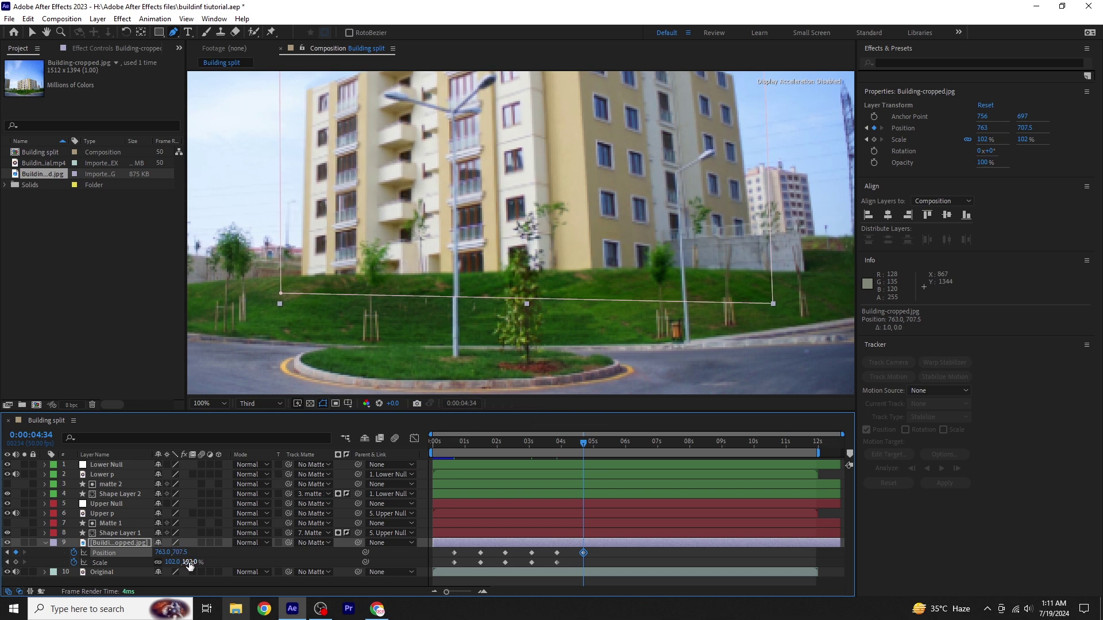
# Step: Set Building-cropped.jpg's Scale to 102.4% at 0:00:04:34 and nudge its Position back to 761, 707.5
pyautogui.write('.4')
pyautogui.press('Return')
pyautogui.press('Left')
pyautogui.press('Left')
# Step: Play on to the next tracking point, set Building-cropped.jpg's Scale to 103% and nudge its horizontal Position to match the background
pyautogui.press('space')
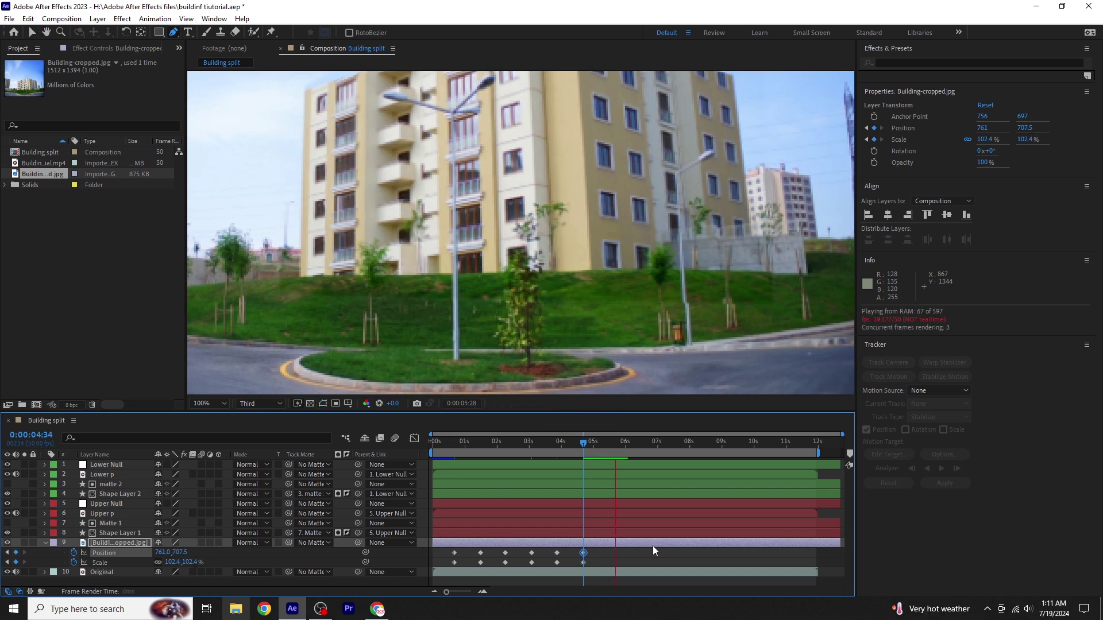
pyautogui.press('Right')
pyautogui.press('Right')
pyautogui.click(172, 563)
pyautogui.write('103')
pyautogui.press('Return')
pyautogui.press('Left')
# Step: Play the completed building split animation from 0:00:00:00 with the whole composition in view
pyautogui.press('space')
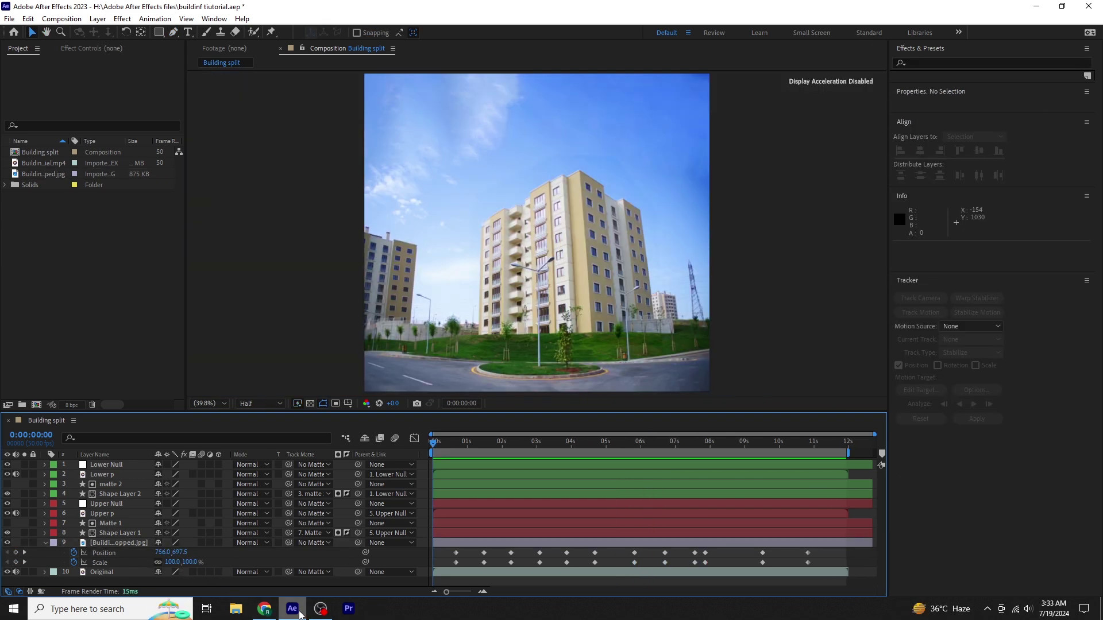
pyautogui.press('space')
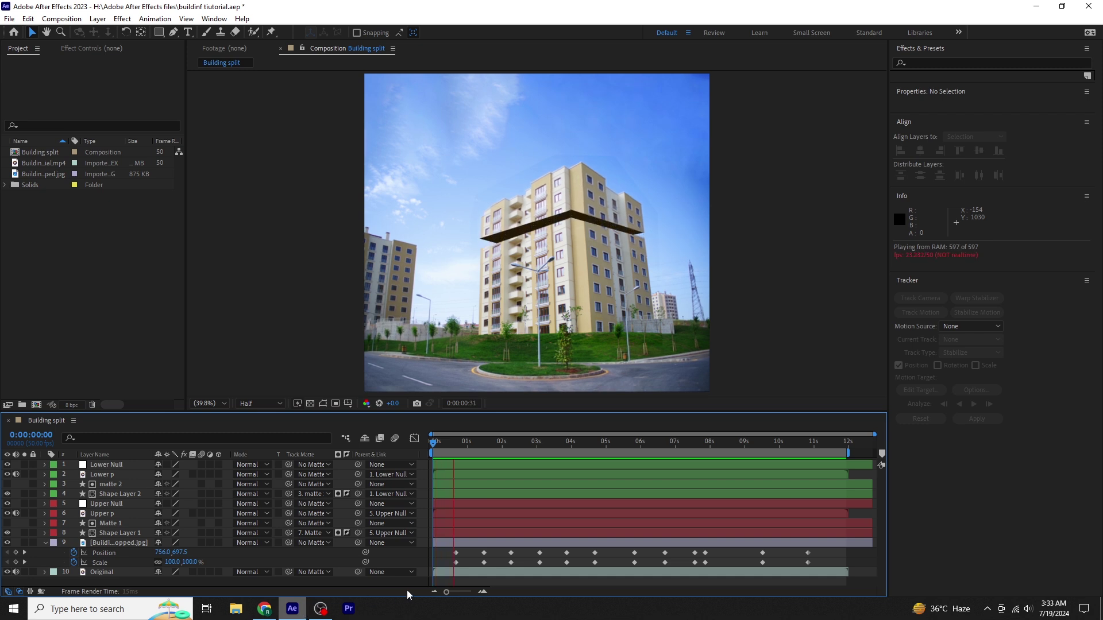
# Step: Replay the building split animation from the start and stop it at 0:00:03:41
pyautogui.press('space')
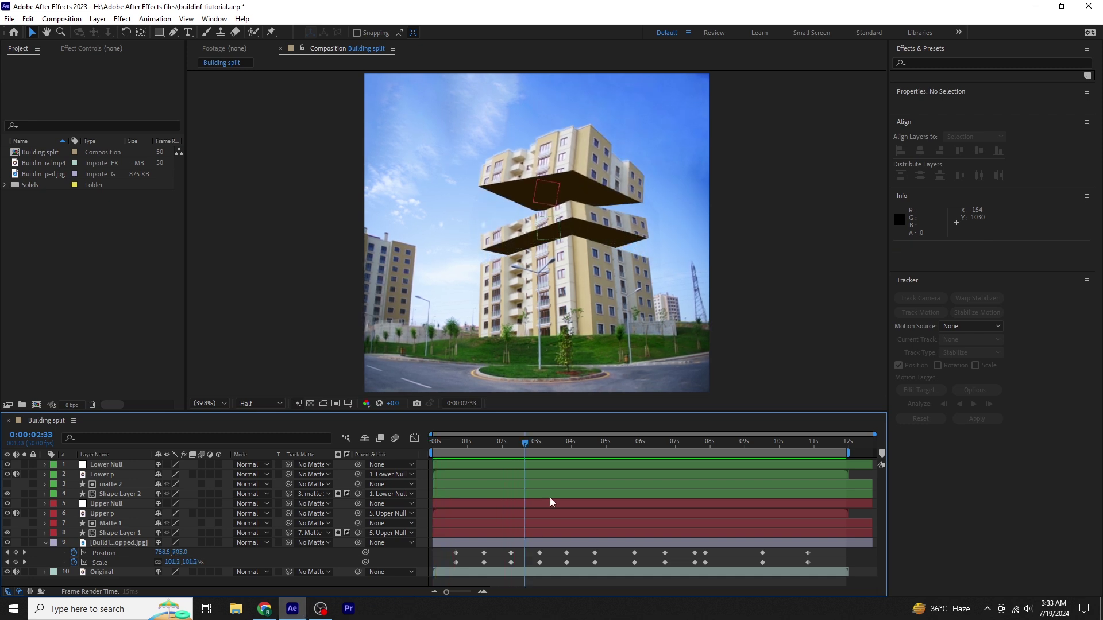
pyautogui.press('Home')
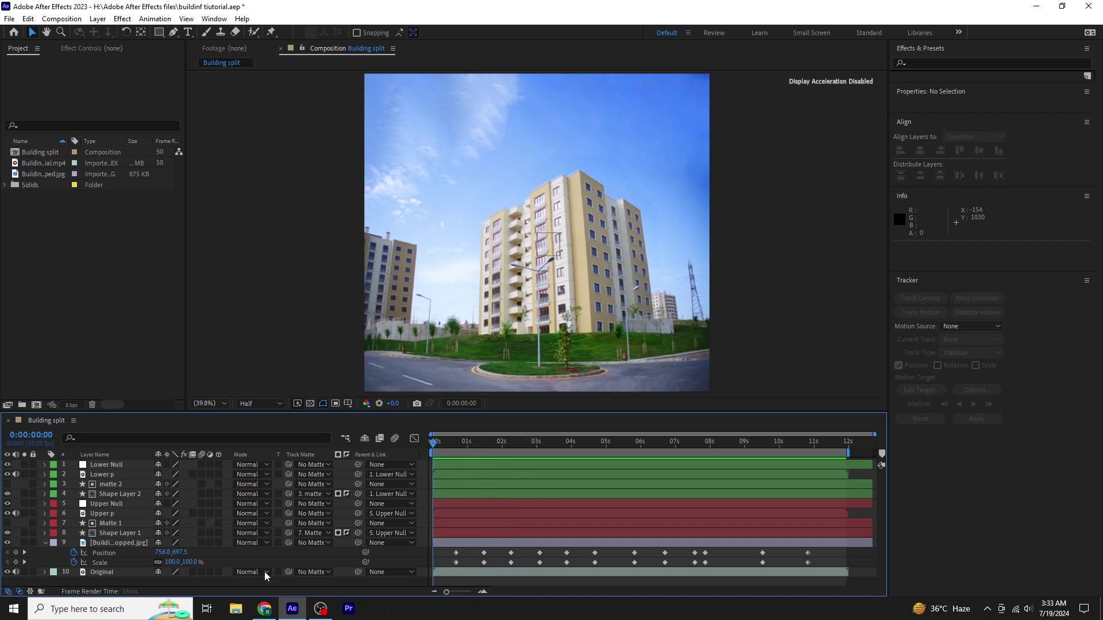
pyautogui.press('space')
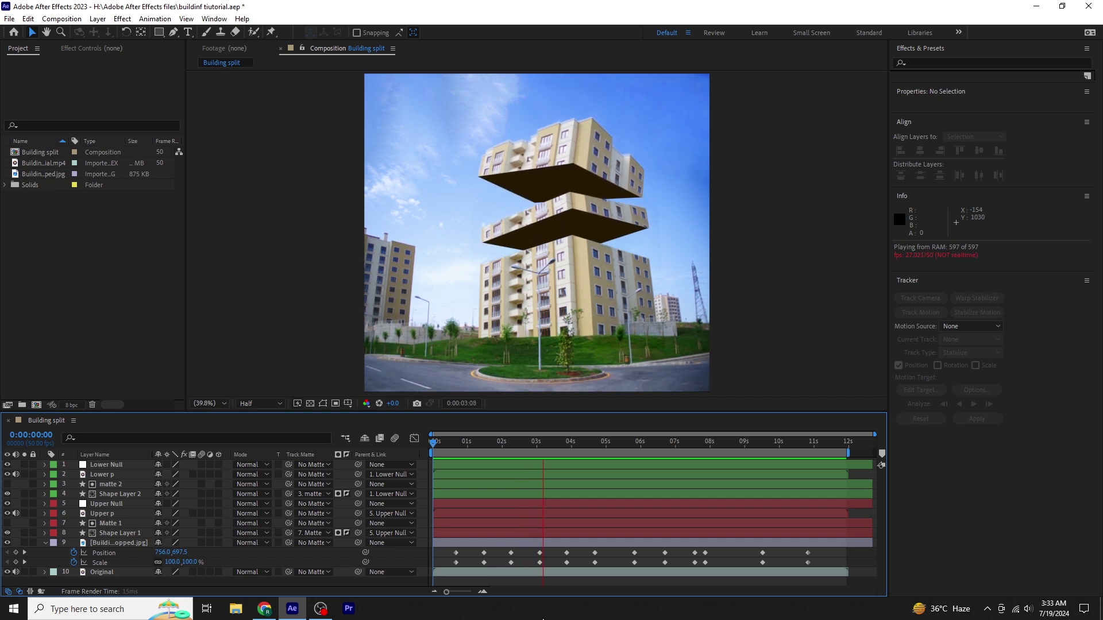
pyautogui.press('space')
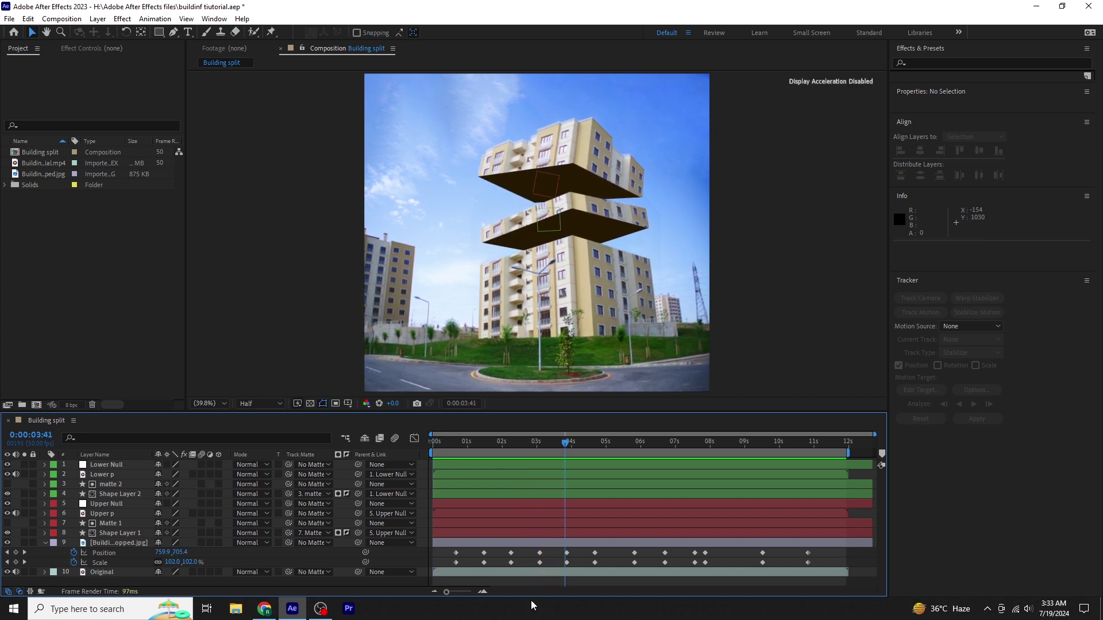
# Step: Select Lower Null and Upper Null, reduce the preview resolution to Quarter and reveal both nulls' keyframed properties
pyautogui.click(8, 484)
pyautogui.click(133, 466)
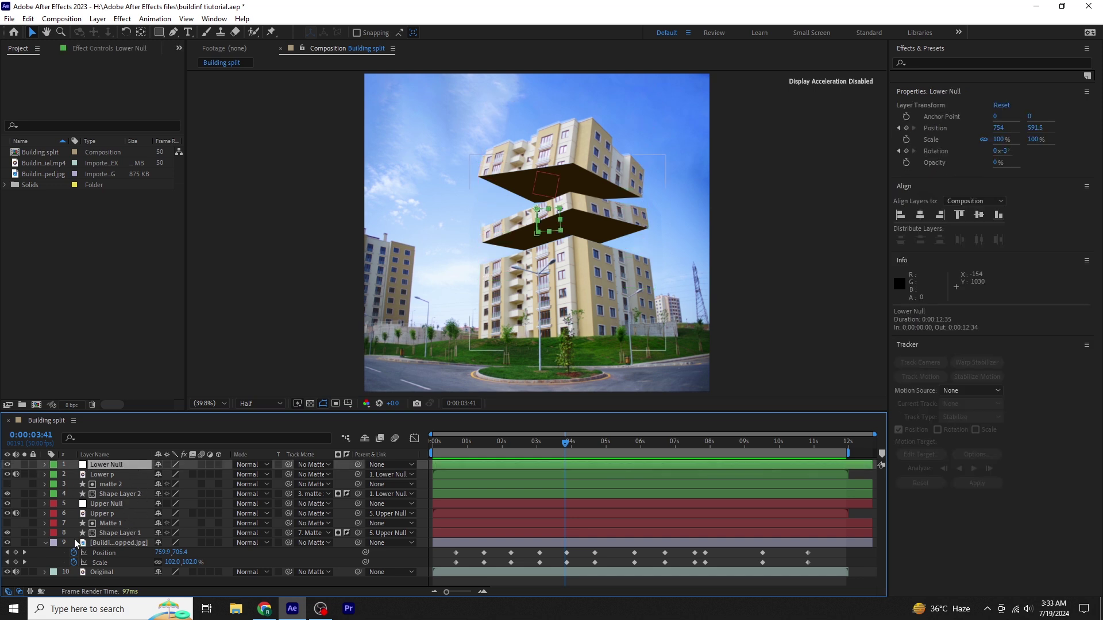
pyautogui.keyDown('ctrl'); pyautogui.click(123, 504); pyautogui.keyUp('ctrl')
pyautogui.click(258, 404)
pyautogui.click(256, 457)
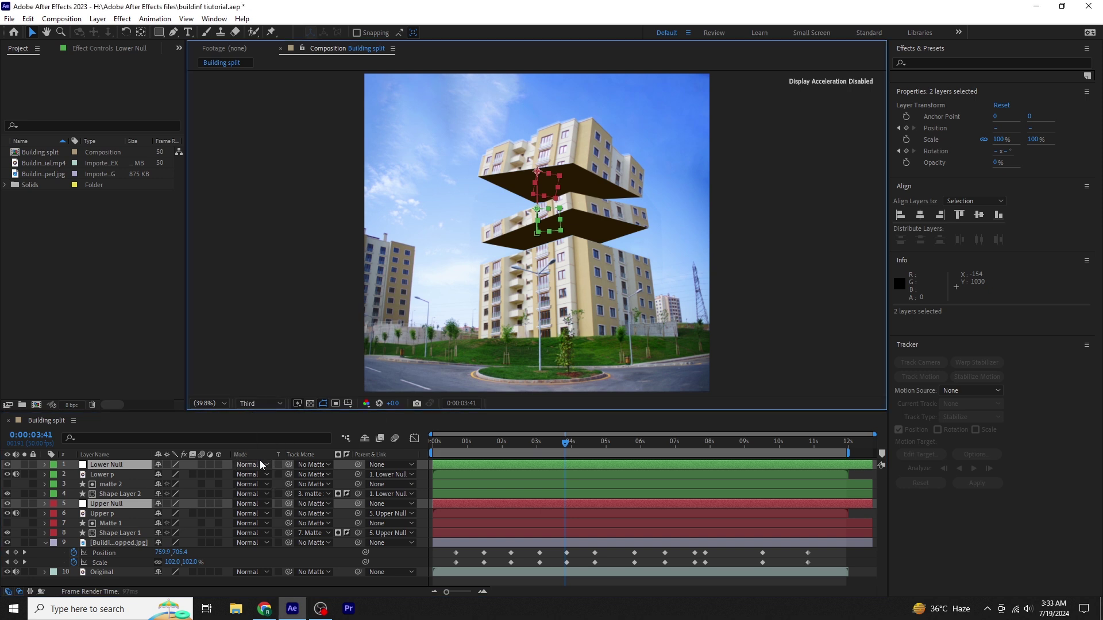
pyautogui.press('u')
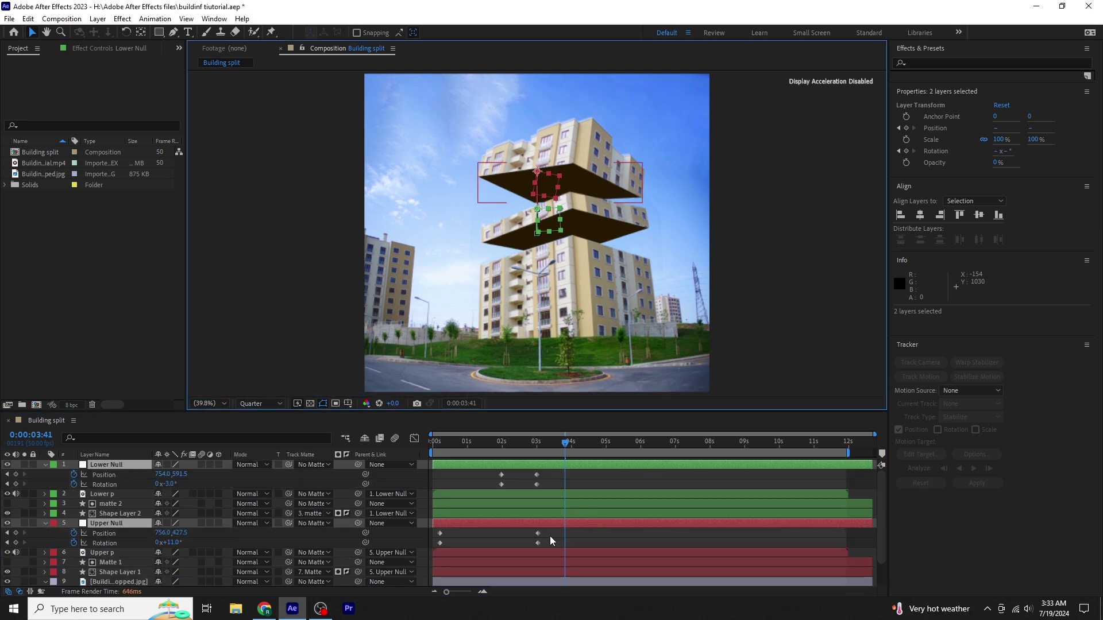
# Step: Add Position and Rotation keyframes to both nulls at 0:00:04:01 to hold the split pose
pyautogui.moveTo(565, 445); pyautogui.dragTo(571, 463)
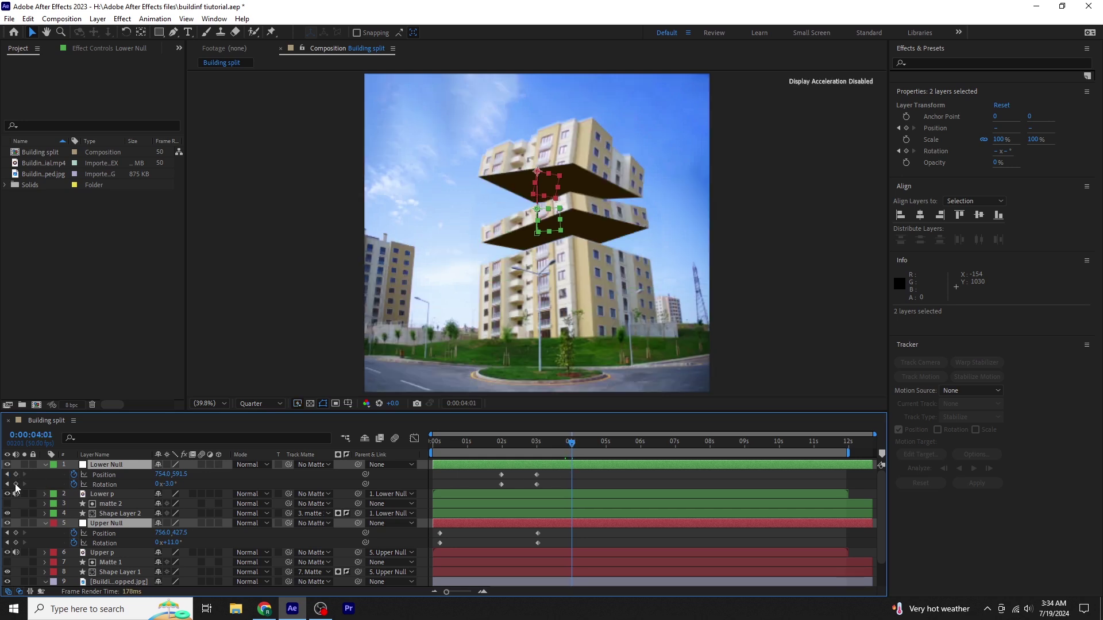
pyautogui.hotkey('alt', 'shift', 'p')
pyautogui.hotkey('alt', 'shift', 'r')
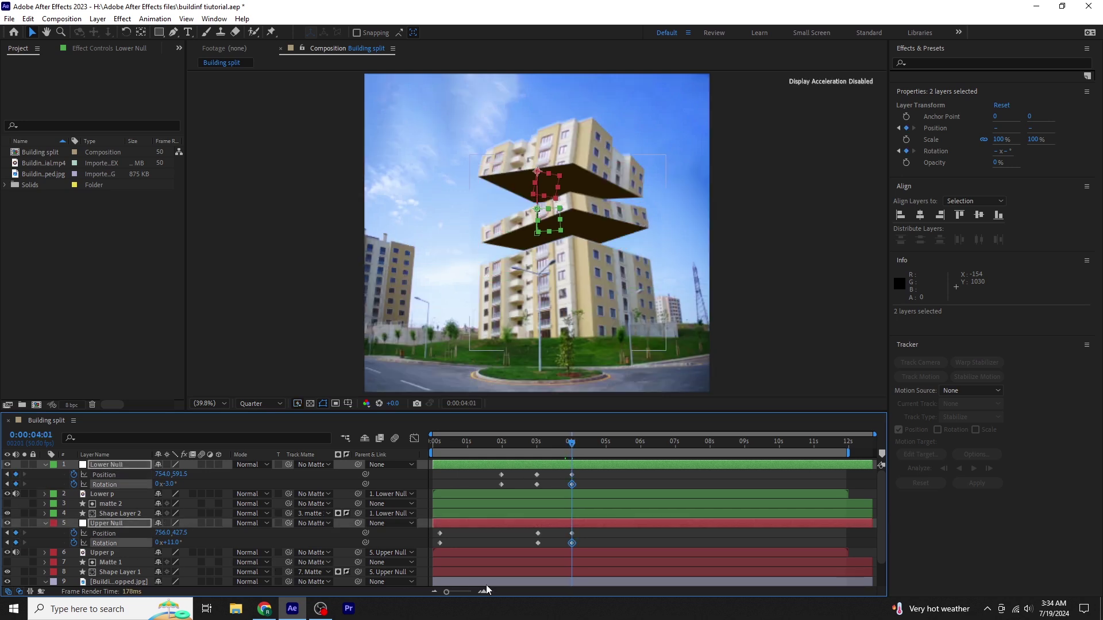
# Step: At 0:00:05:09, set Lower Null's Rotation to 0° and lower it to Position 754, 705.5 to close the lower gap
pyautogui.moveTo(571, 445); pyautogui.dragTo(613, 485)
pyautogui.click(104, 469)
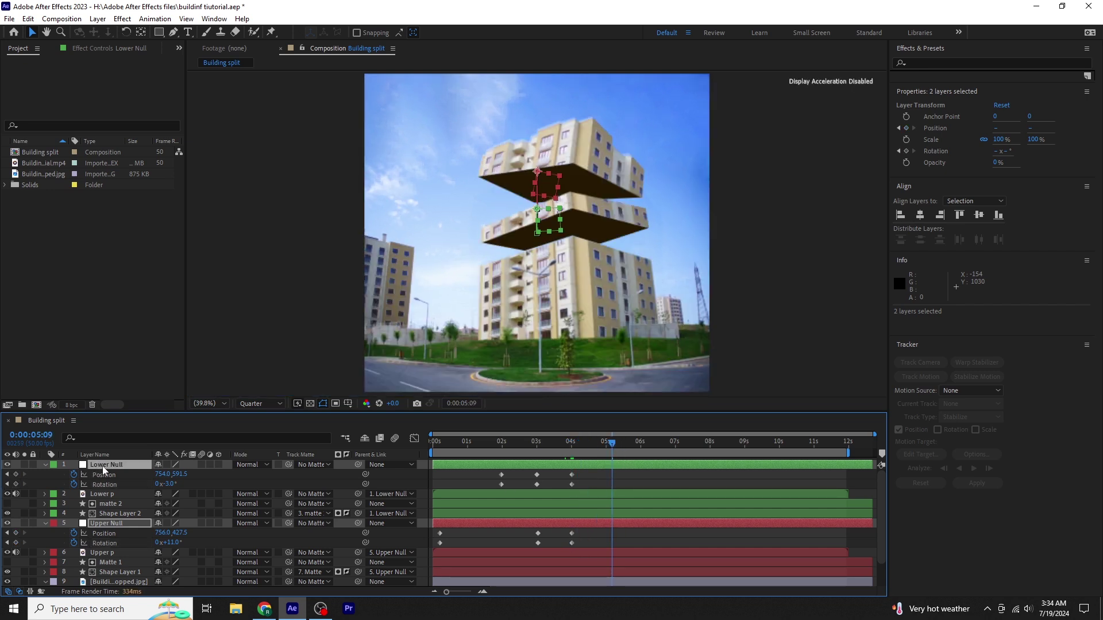
pyautogui.click(214, 482)
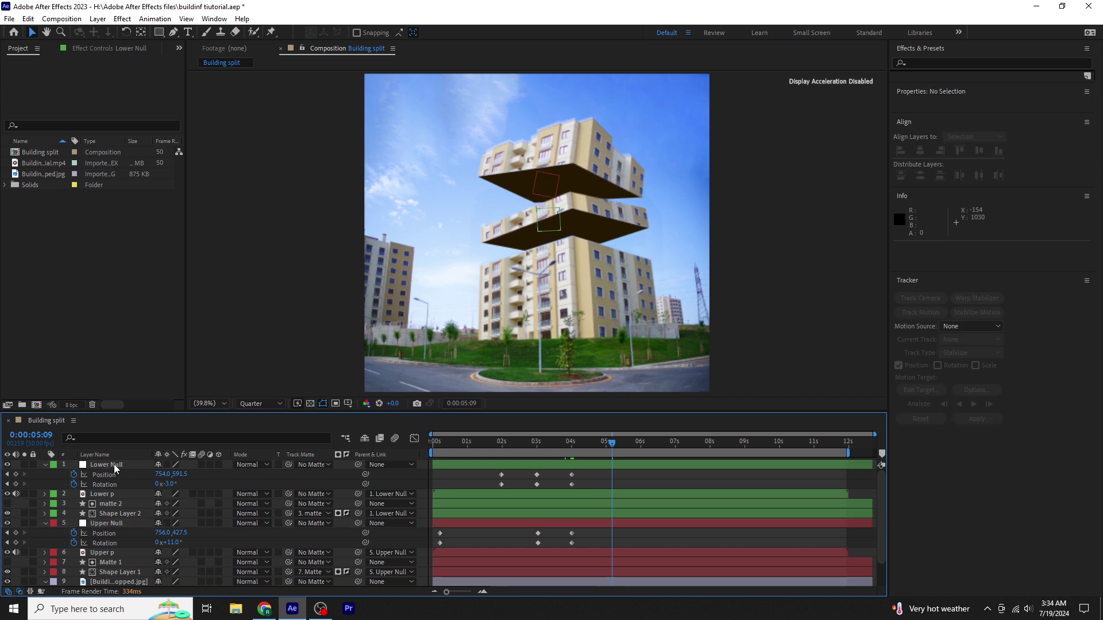
pyautogui.moveTo(172, 484); pyautogui.dragTo(238, 478)
pyautogui.press('Down')
pyautogui.press('Down')
pyautogui.press('Down')
pyautogui.press('Down')
pyautogui.press('Down')
pyautogui.press('Down')
pyautogui.press('Down')
pyautogui.press('Down')
pyautogui.press('Down')
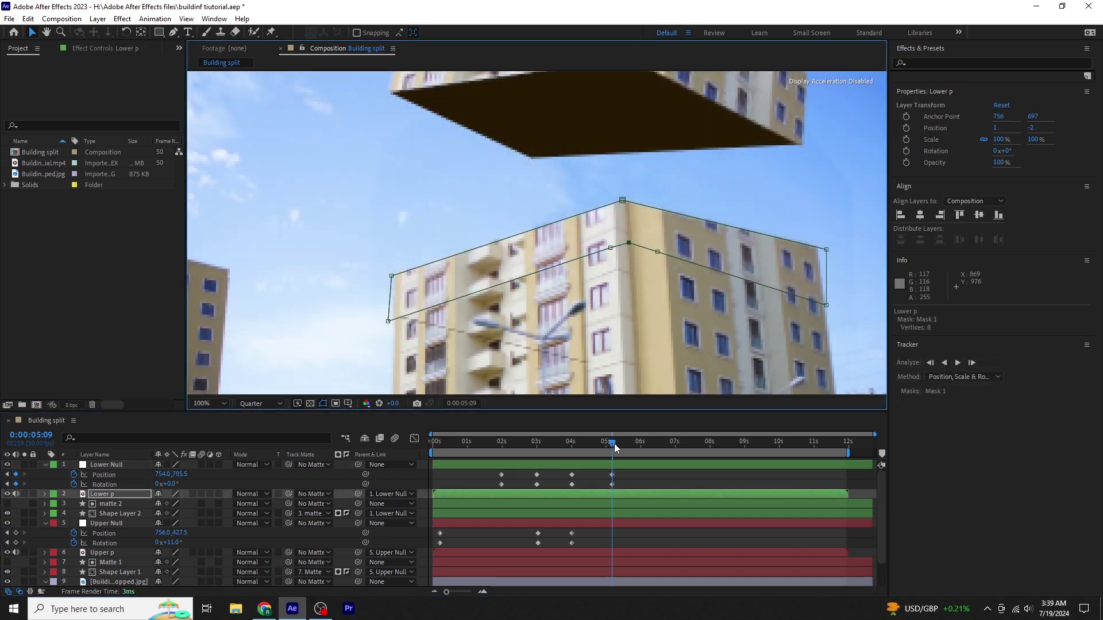
# Step: At 0:00:05:29, set Upper Null's Rotation to 0°
pyautogui.moveTo(615, 445); pyautogui.dragTo(626, 453)
pyautogui.click(114, 523)
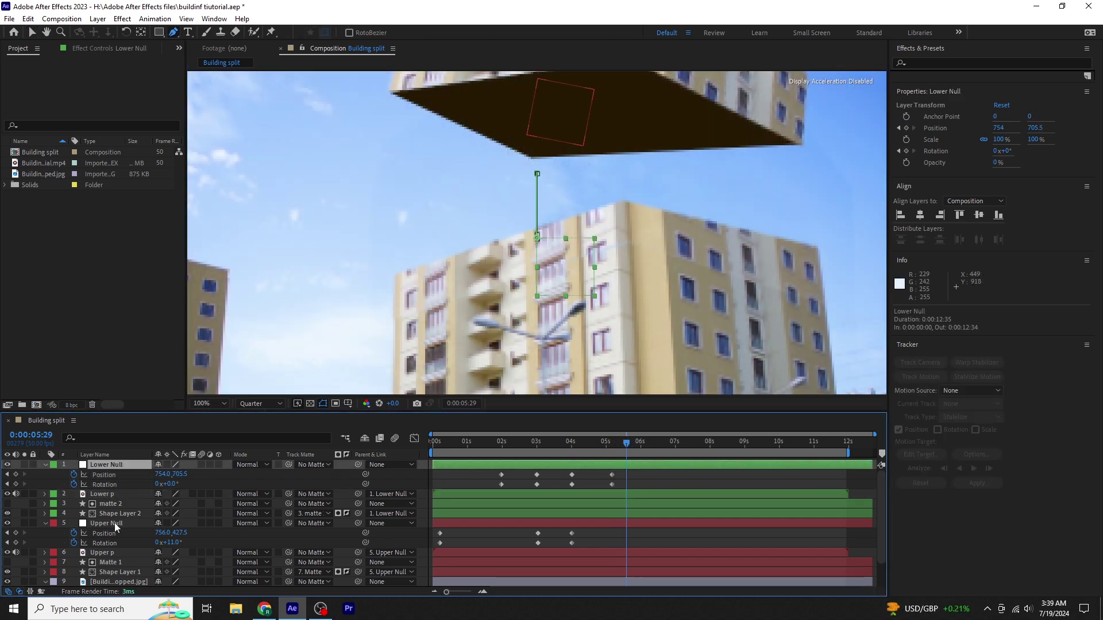
pyautogui.write('0')
pyautogui.press('Return')
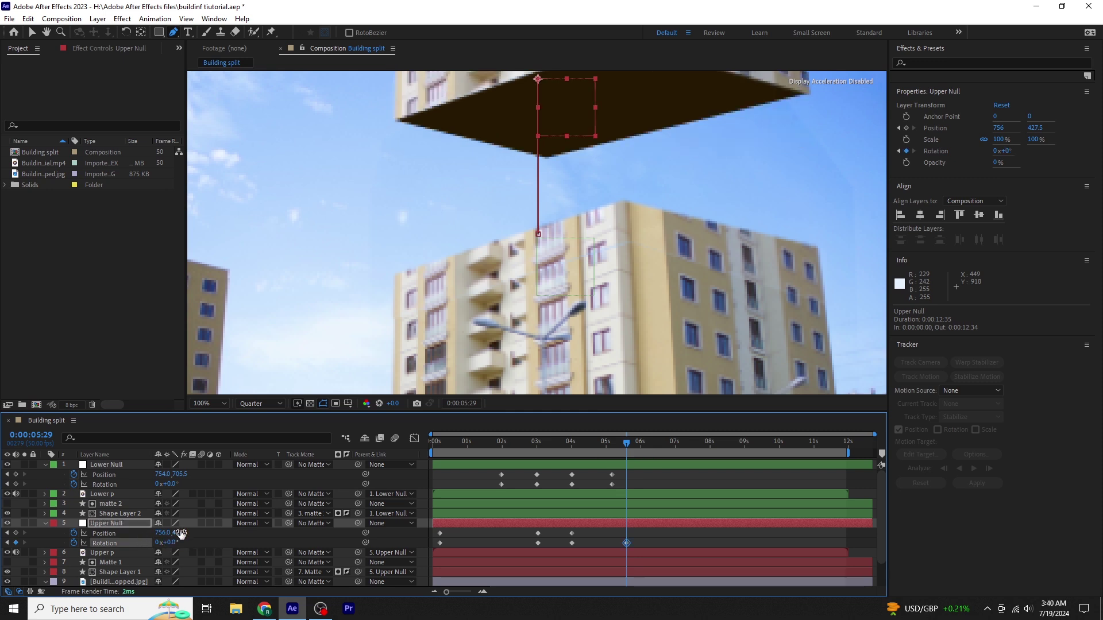
# Step: Lower Upper Null to Position 756, 697.5 at 0:00:05:29 so the top section rejoins the building
pyautogui.press('v')
pyautogui.hotkey('shift', 'Down')
pyautogui.hotkey('shift', 'Down')
pyautogui.hotkey('shift', 'Down')
pyautogui.hotkey('shift', 'Down')
pyautogui.hotkey('shift', 'Down')
pyautogui.hotkey('shift', 'Down')
pyautogui.hotkey('shift', 'Down')
pyautogui.hotkey('shift', 'Down')
pyautogui.hotkey('shift', 'Down')
pyautogui.hotkey('shift', 'Down')
pyautogui.hotkey('shift', 'Down')
pyautogui.hotkey('shift', 'Down')
pyautogui.hotkey('shift', 'Down')
pyautogui.hotkey('shift', 'Down')
pyautogui.hotkey('shift', 'Down')
pyautogui.hotkey('shift', 'Down')
pyautogui.hotkey('shift', 'Down')
pyautogui.hotkey('shift', 'Down')
pyautogui.hotkey('shift', 'Down')
pyautogui.hotkey('shift', 'Down')
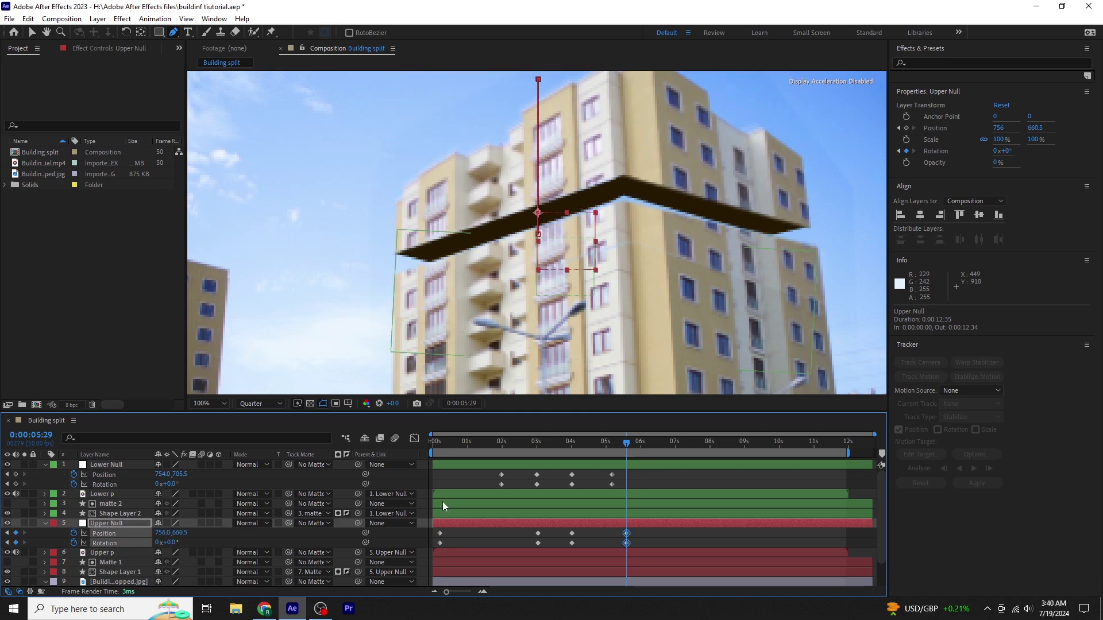
pyautogui.press('Down')
pyautogui.press('Down')
pyautogui.press('Down')
pyautogui.press('Down')
pyautogui.press('Down')
pyautogui.press('Down')
pyautogui.hotkey('shift', 'Down')
pyautogui.hotkey('shift', 'Down')
pyautogui.hotkey('shift', 'Down')
pyautogui.press('Down')
pyautogui.press('Down')
pyautogui.press('Down')
pyautogui.press('Down')
pyautogui.press('Down')
pyautogui.press('Down')
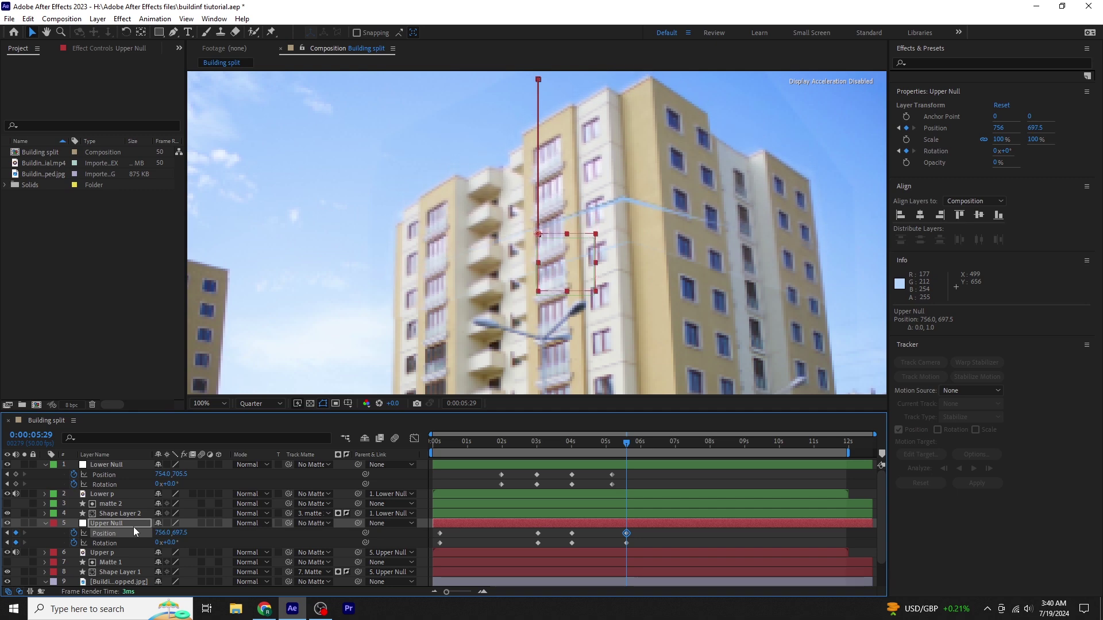